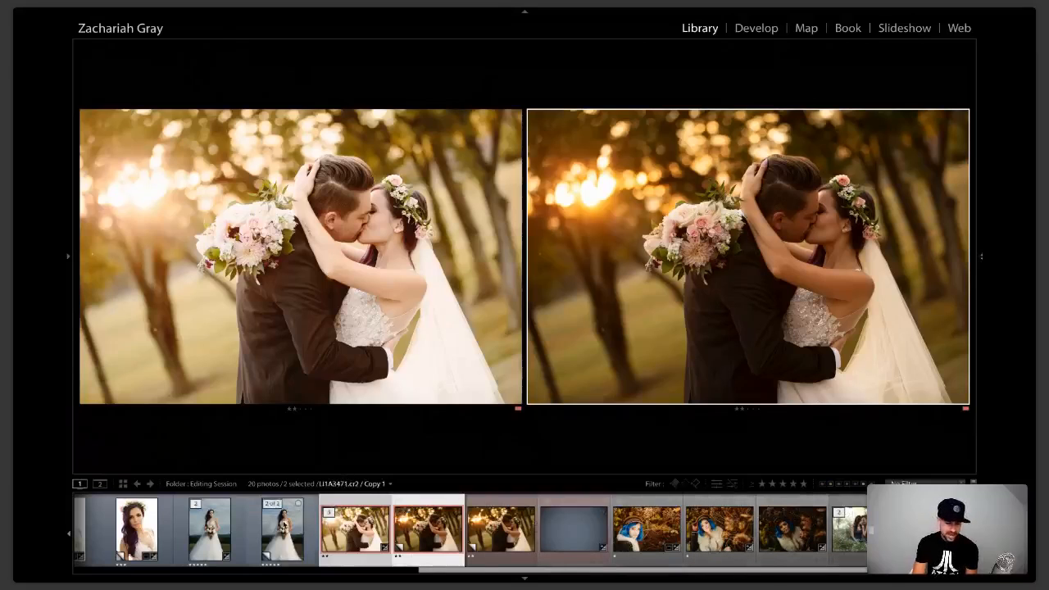
Step: Open the darker copy of the kissing wedding couple photo in the Develop module with the side panels shown
scroll(305, 535, up, 6)
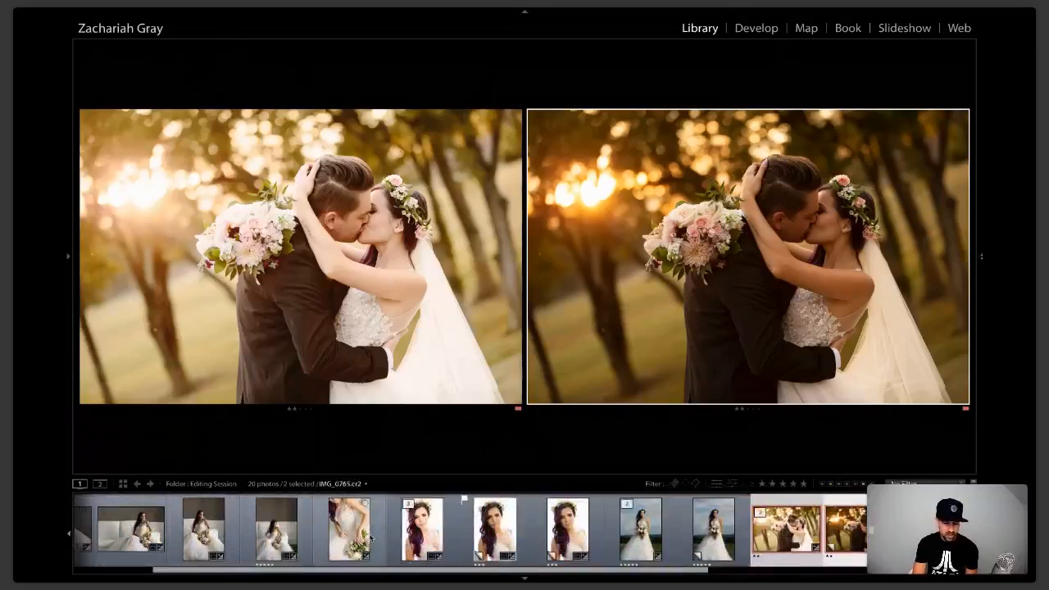
scroll(527, 538, down, 1)
scroll(526, 539, down, 2)
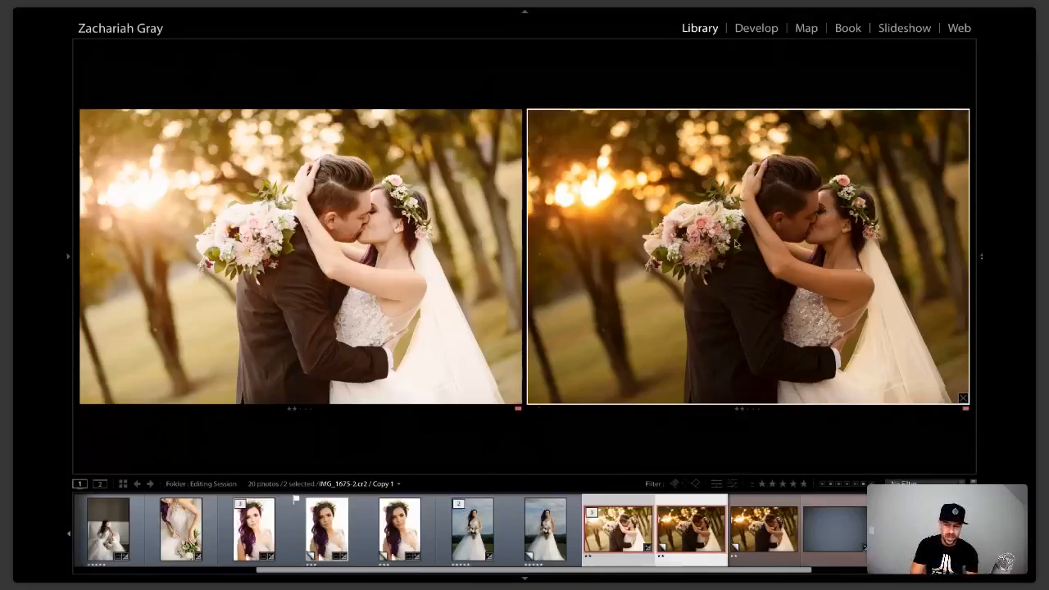
key(e)
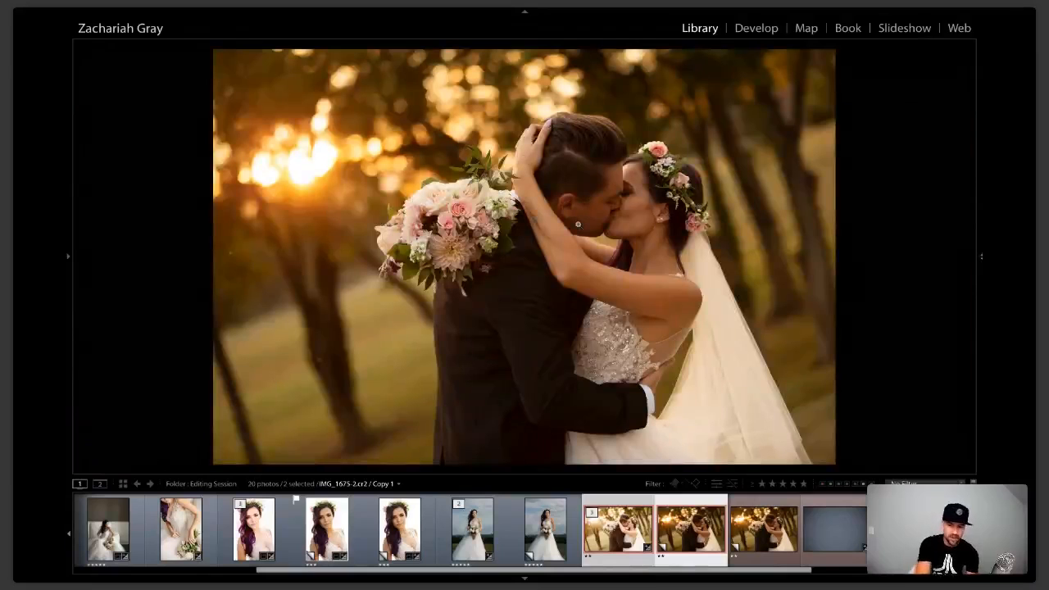
key(Tab)
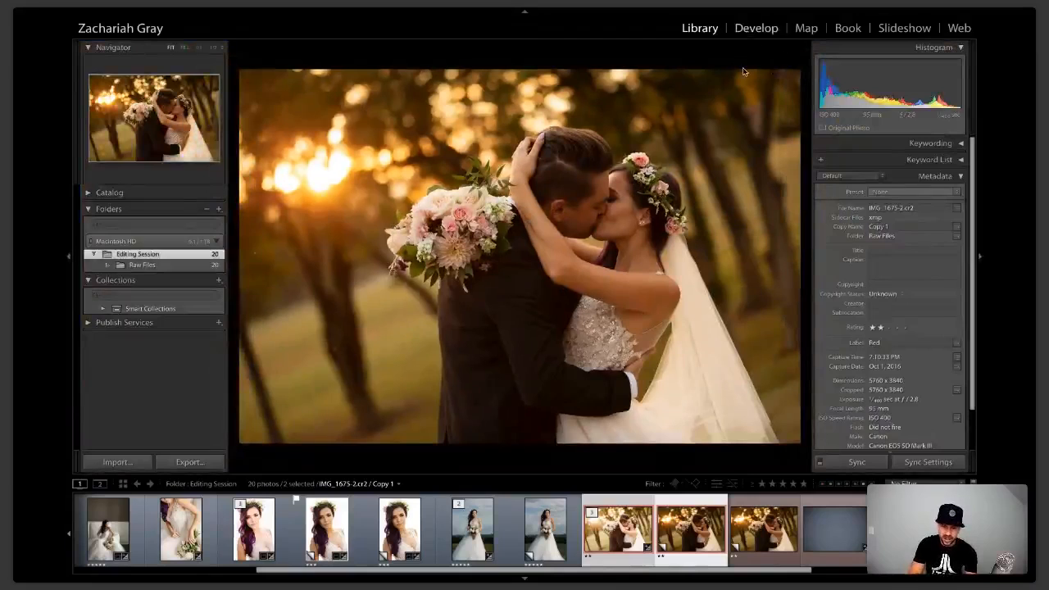
key(d)
Step: Filter the filmstrip to red-labelled photos and select only Copy 1 of IMG_1675-2.cr2
scroll(882, 280, down, 10)
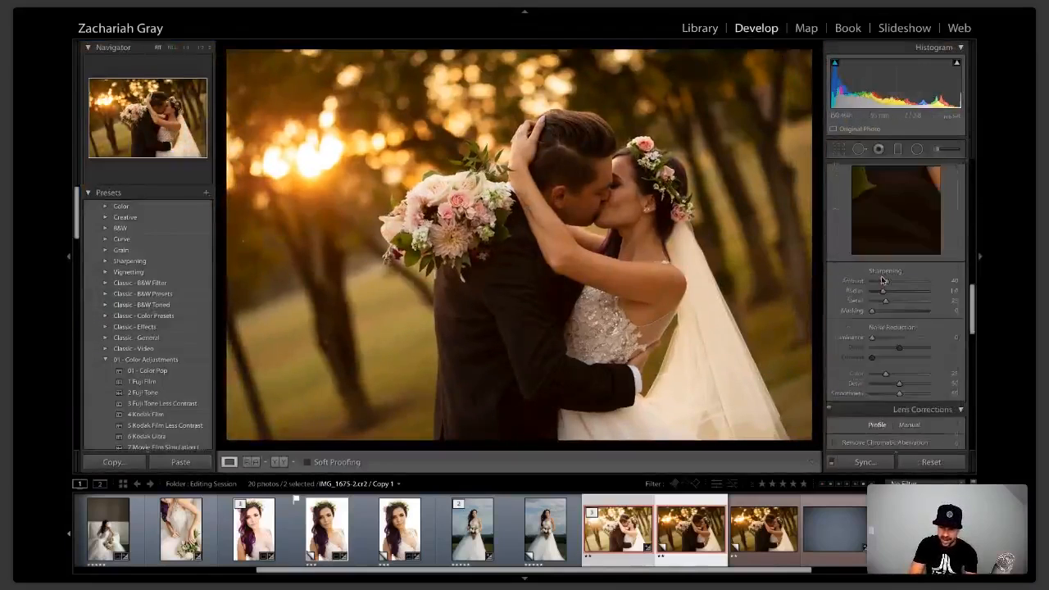
scroll(882, 280, up, 10)
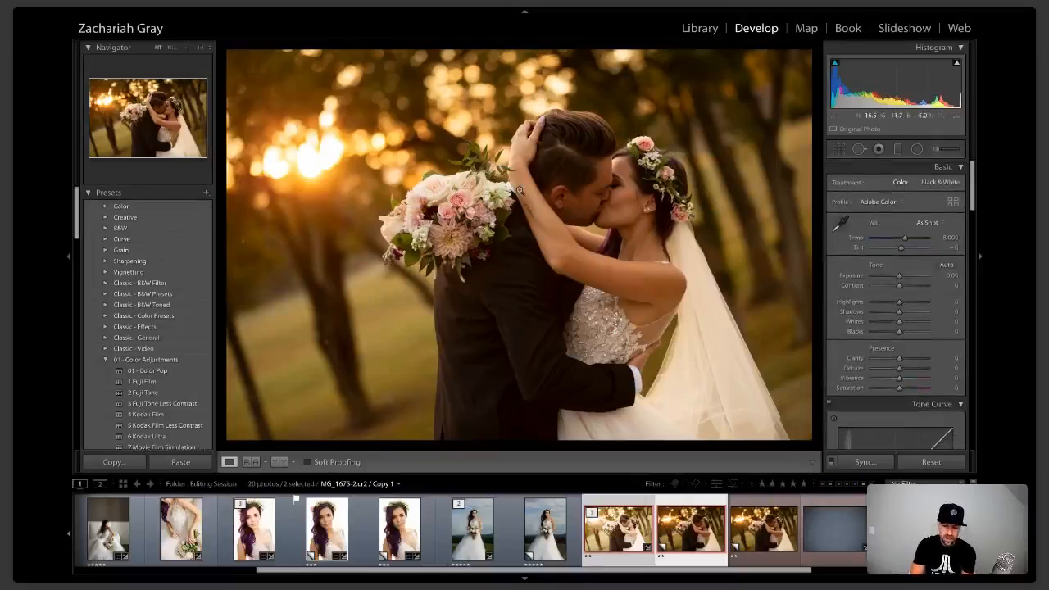
click(822, 484)
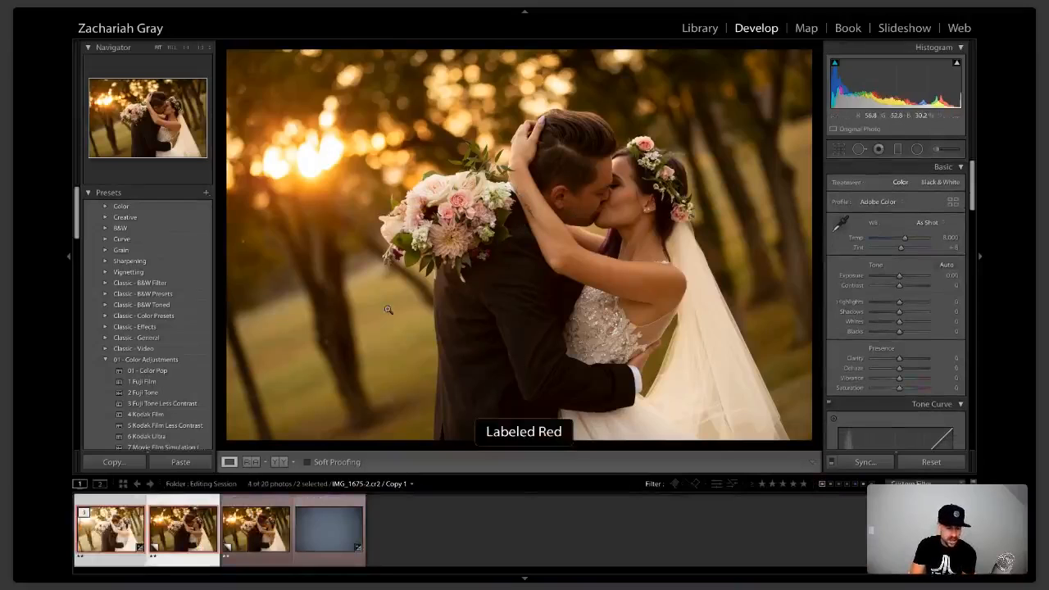
key(Right)
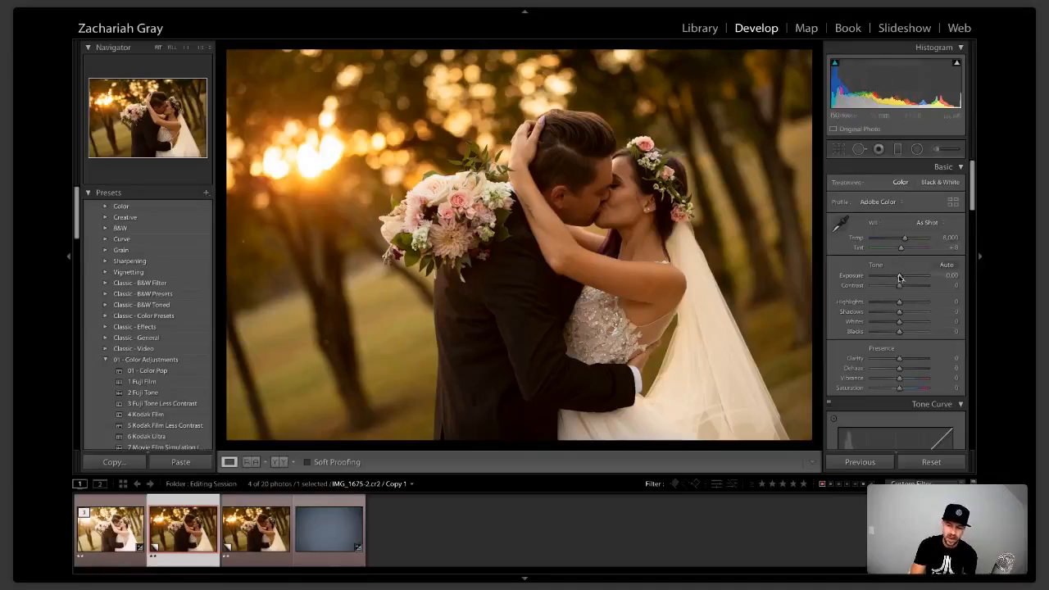
Step: Set Copy 1's exposure to +0.70, contrast to +13 and shadows to +29, comparing it with the finished edit
drag(899, 278, 905, 281)
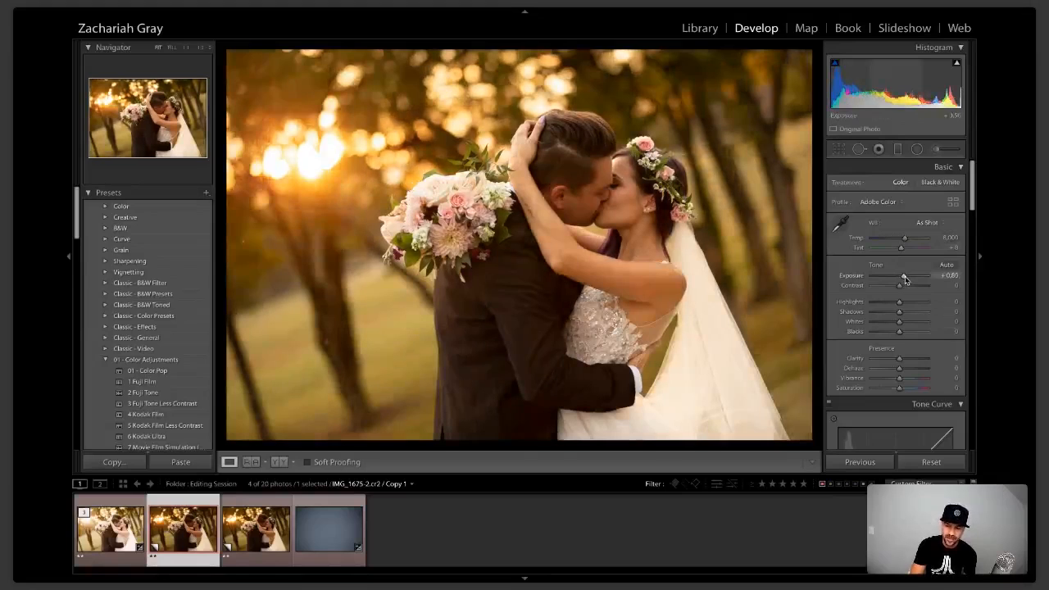
drag(905, 281, 902, 273)
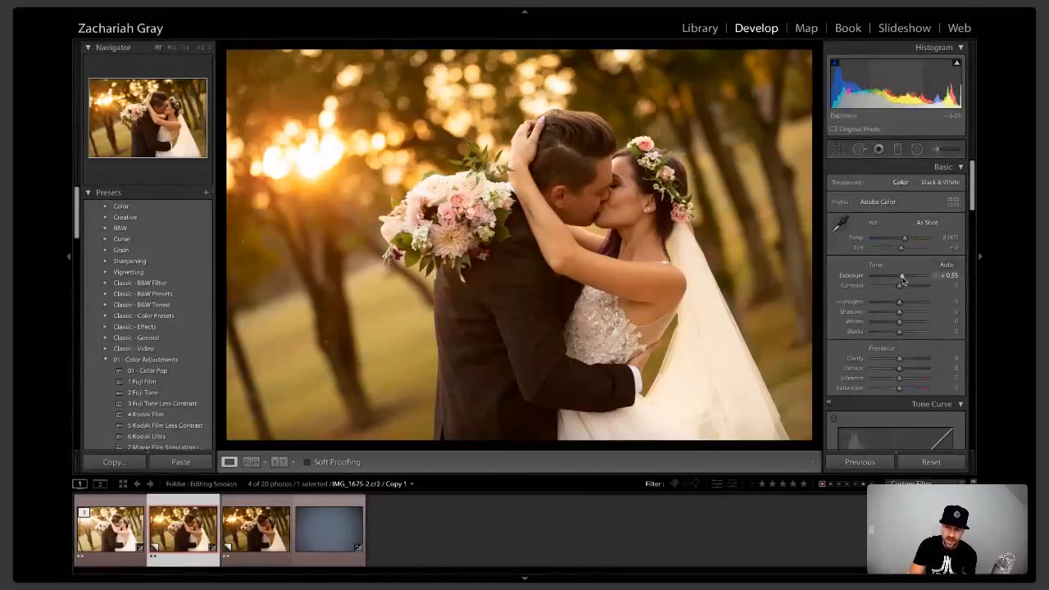
drag(902, 280, 904, 281)
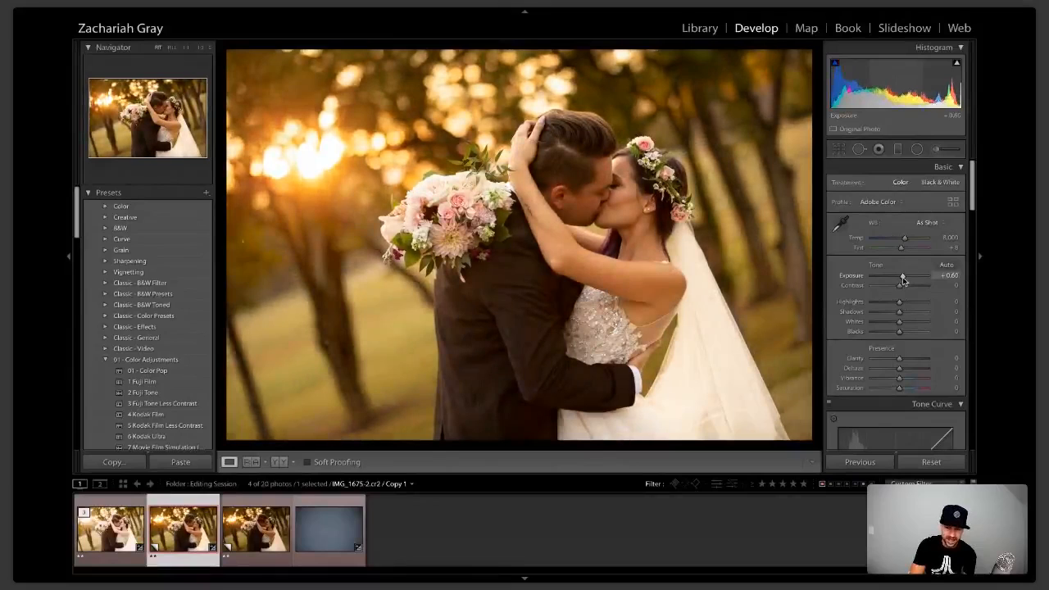
drag(902, 280, 903, 280)
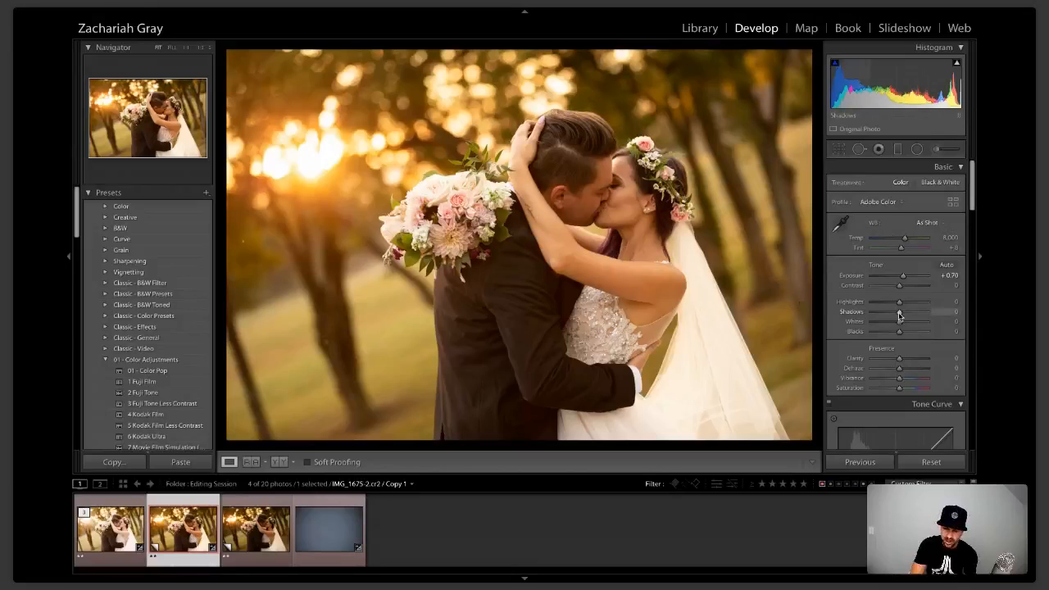
drag(900, 316, 903, 289)
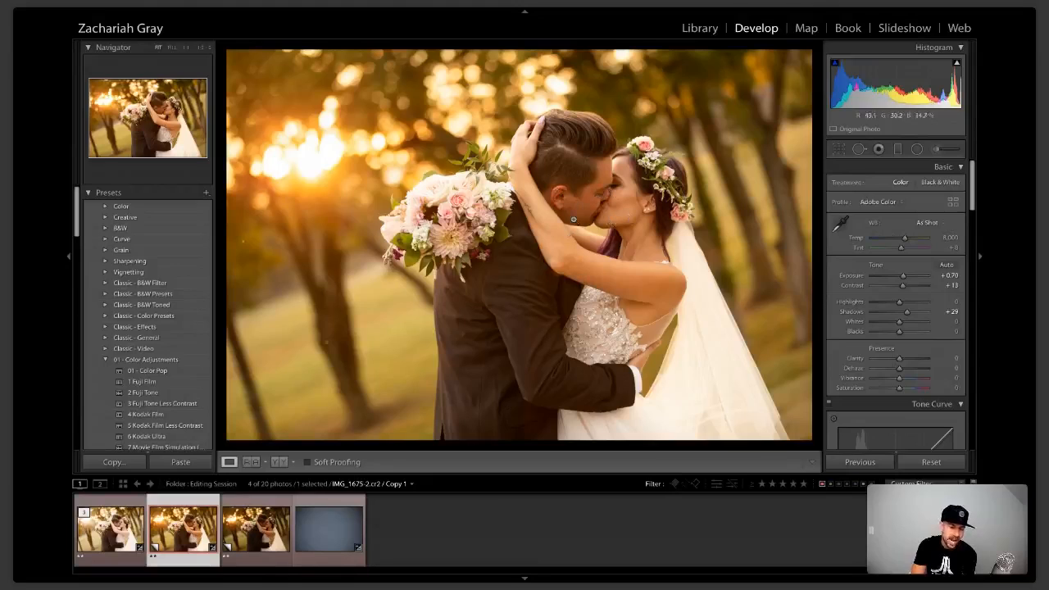
click(108, 540)
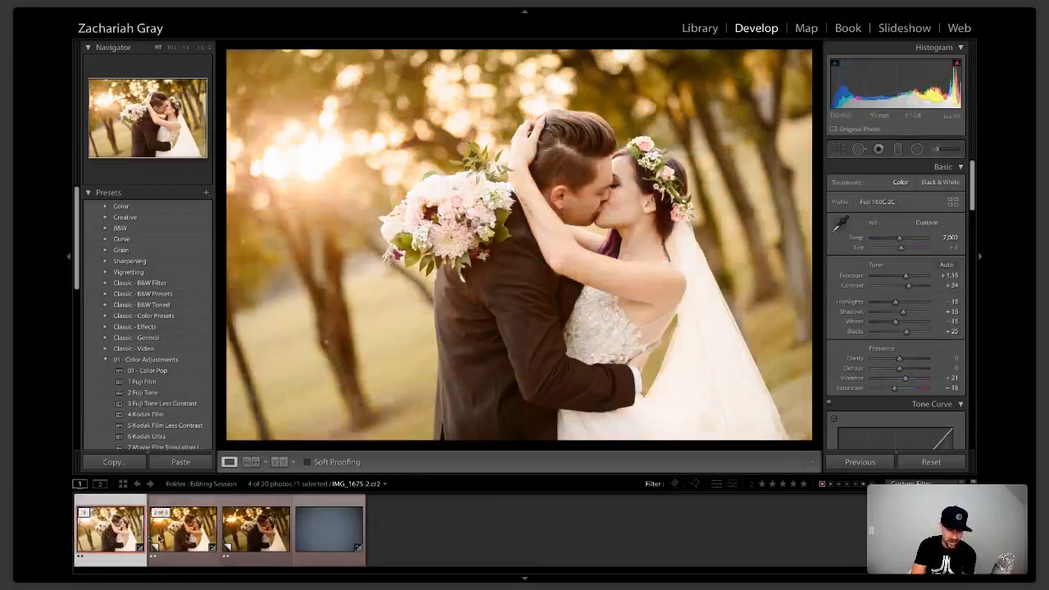
click(182, 529)
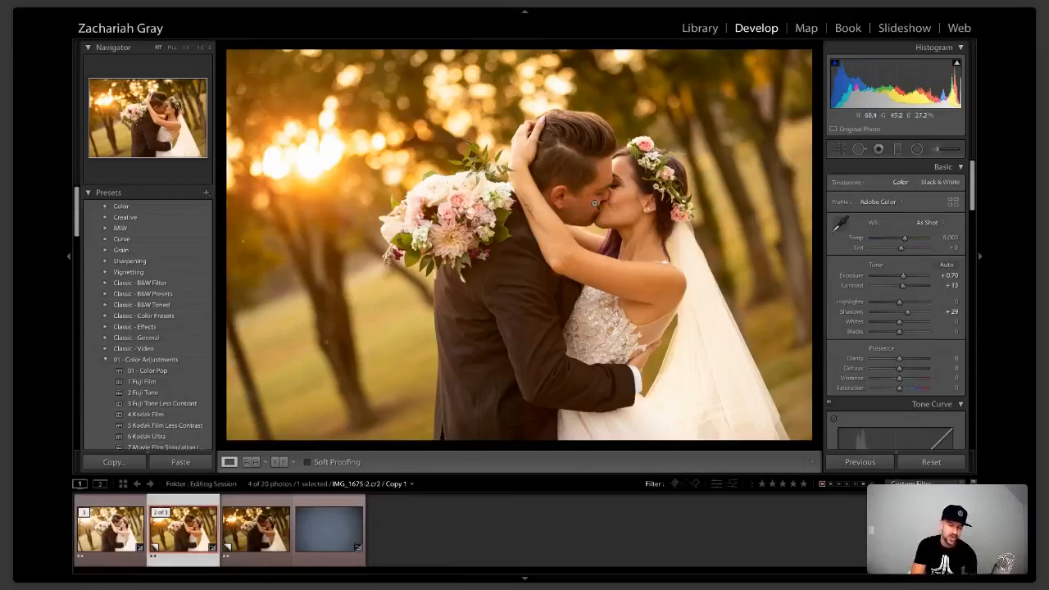
Step: Synchronize only the white balance from the plain gray reference photo IMG_1674.cr2 to Copy 1 of the couple photo
click(325, 529)
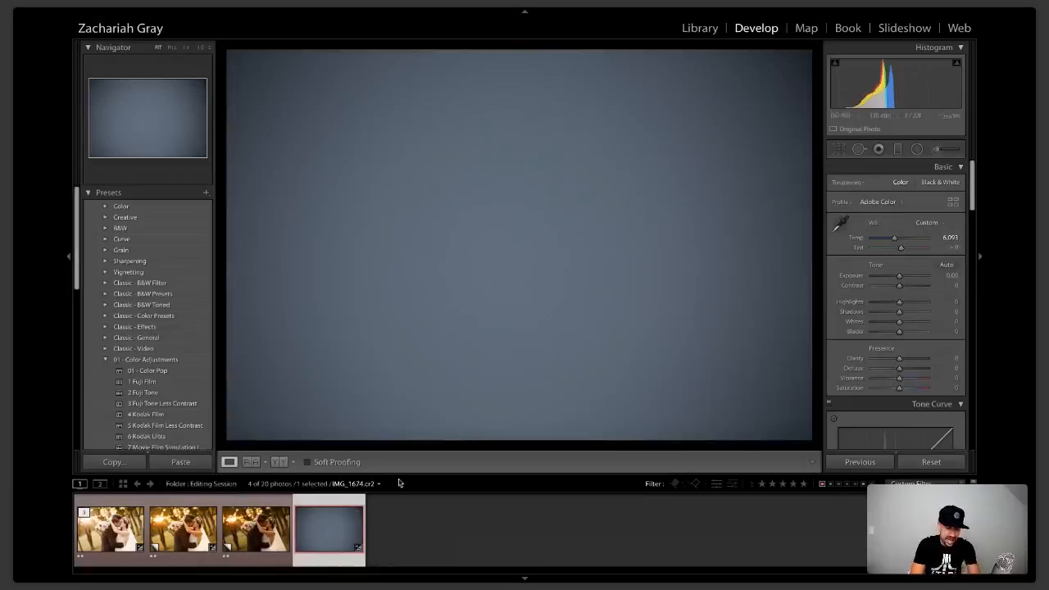
ctrl+click(177, 536)
click(195, 531)
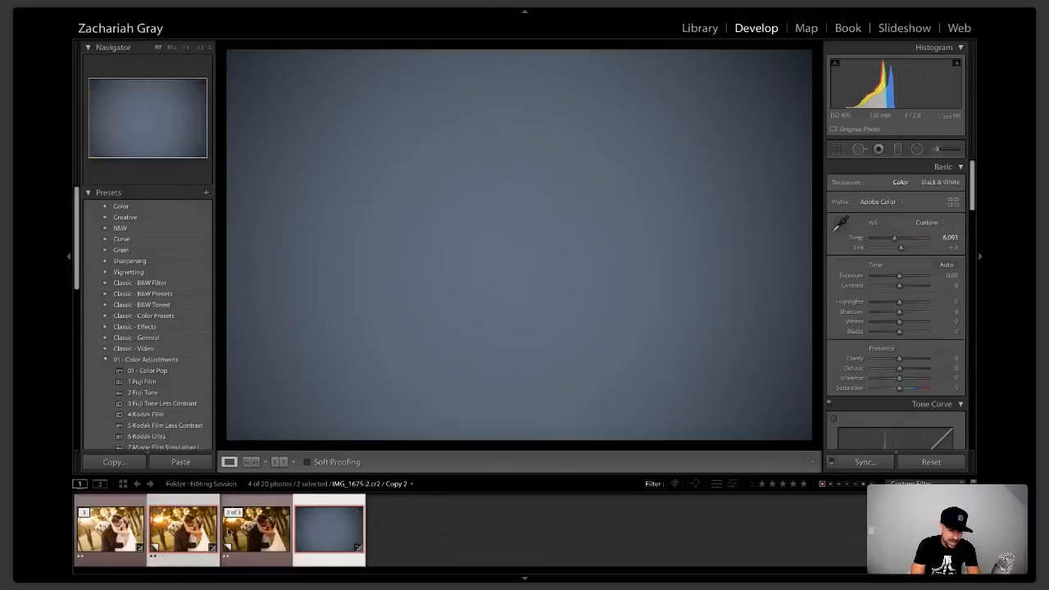
click(328, 529)
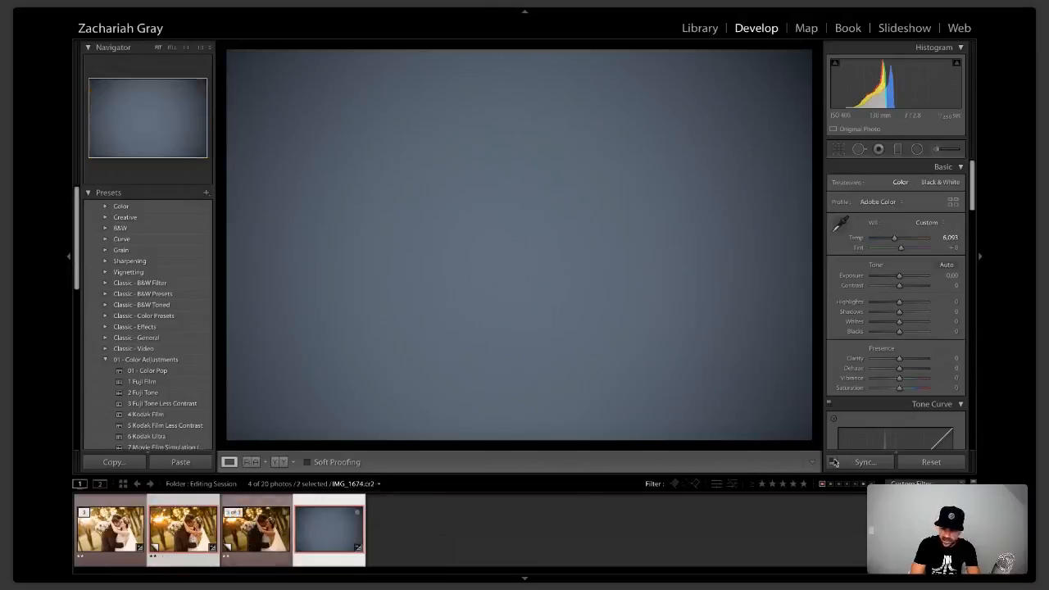
click(866, 462)
click(604, 262)
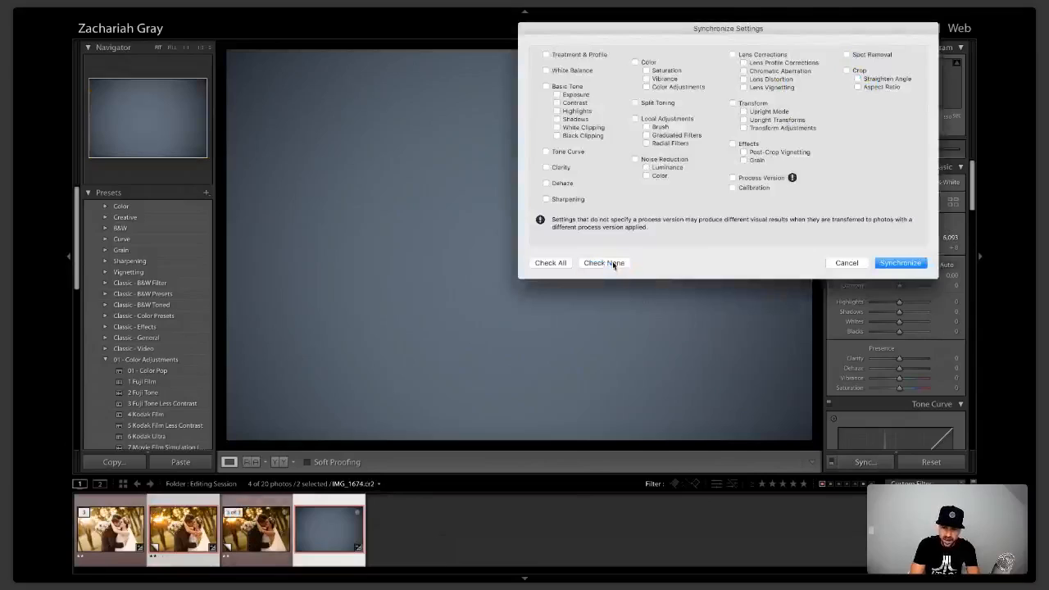
click(546, 71)
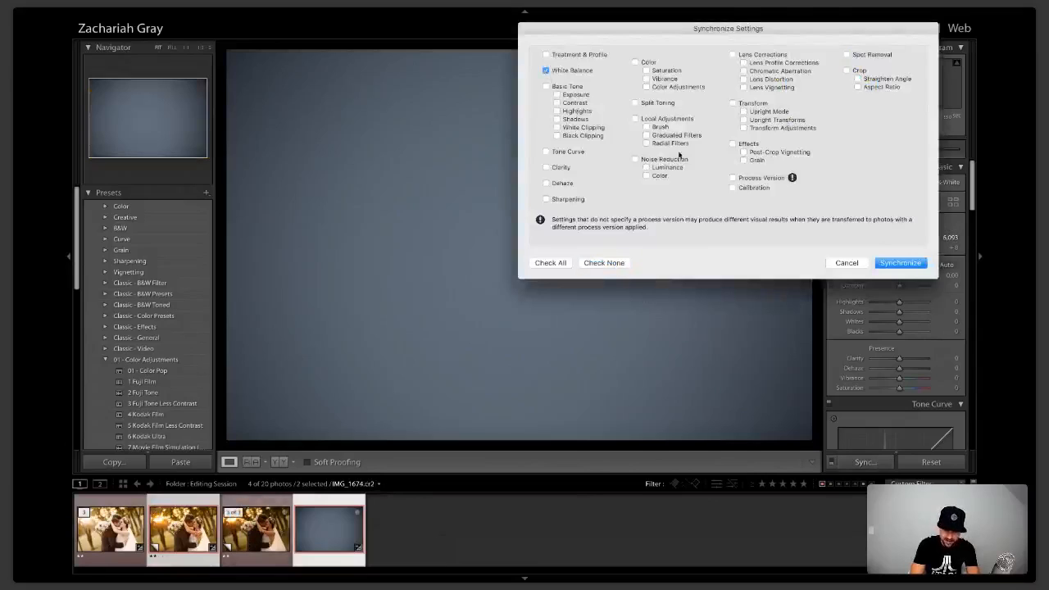
click(901, 262)
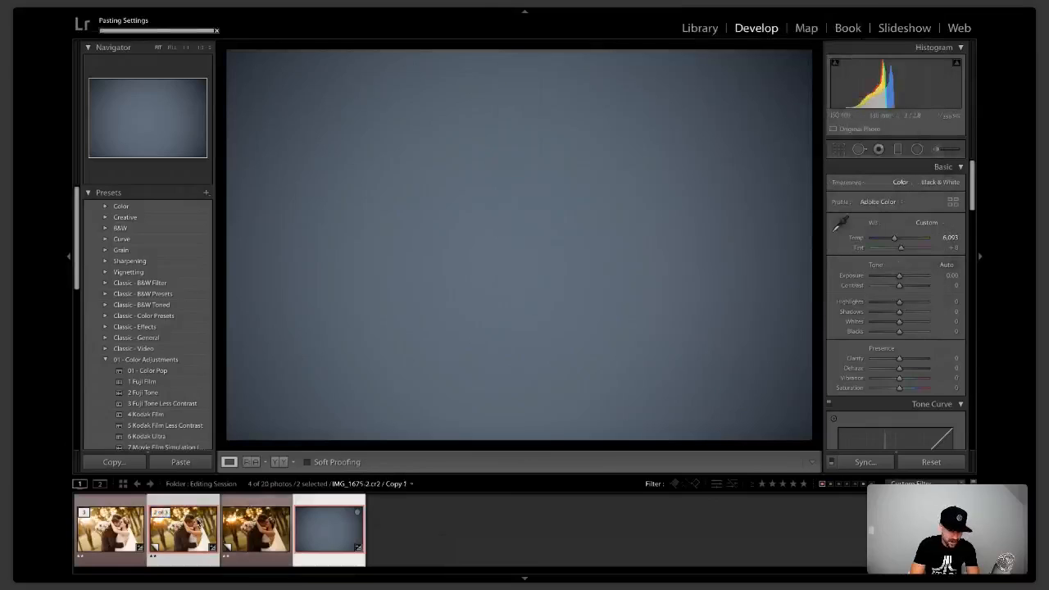
Step: Compare the white-balanced Copy 1 with the unedited Copy 2 of the couple photo
click(195, 525)
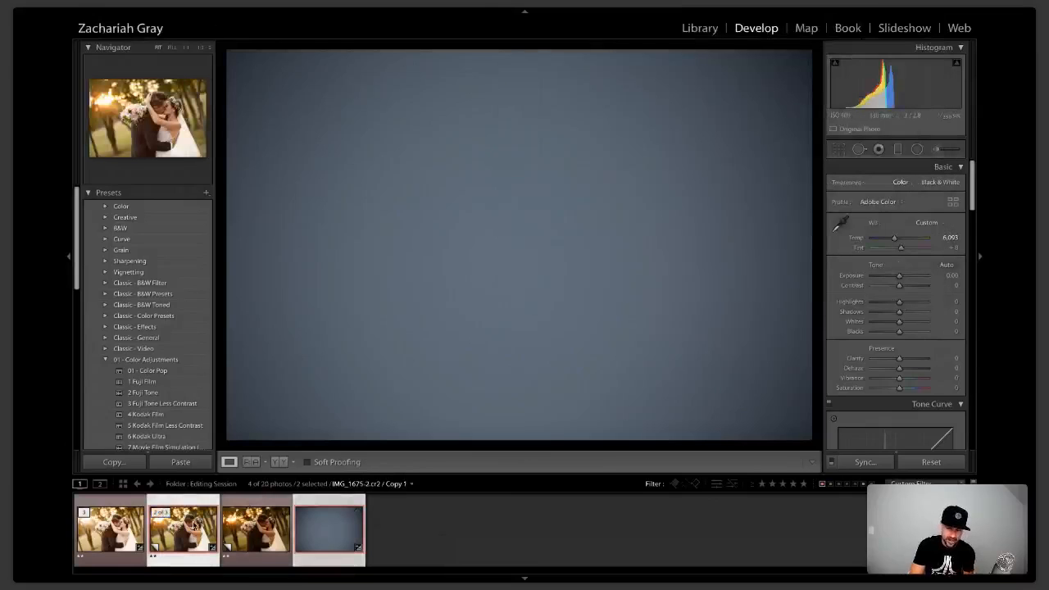
click(195, 526)
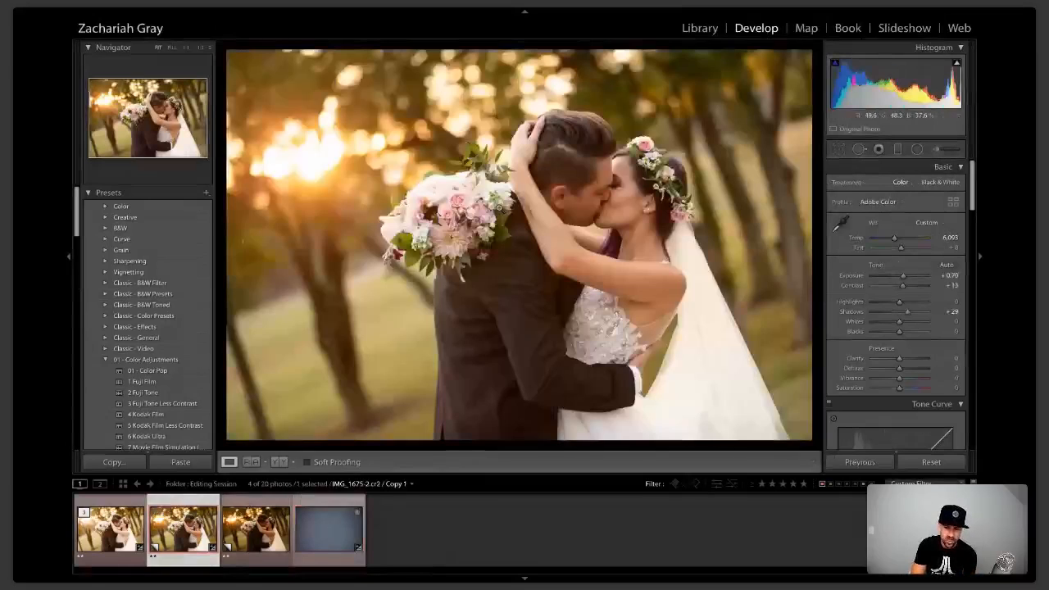
key(Right)
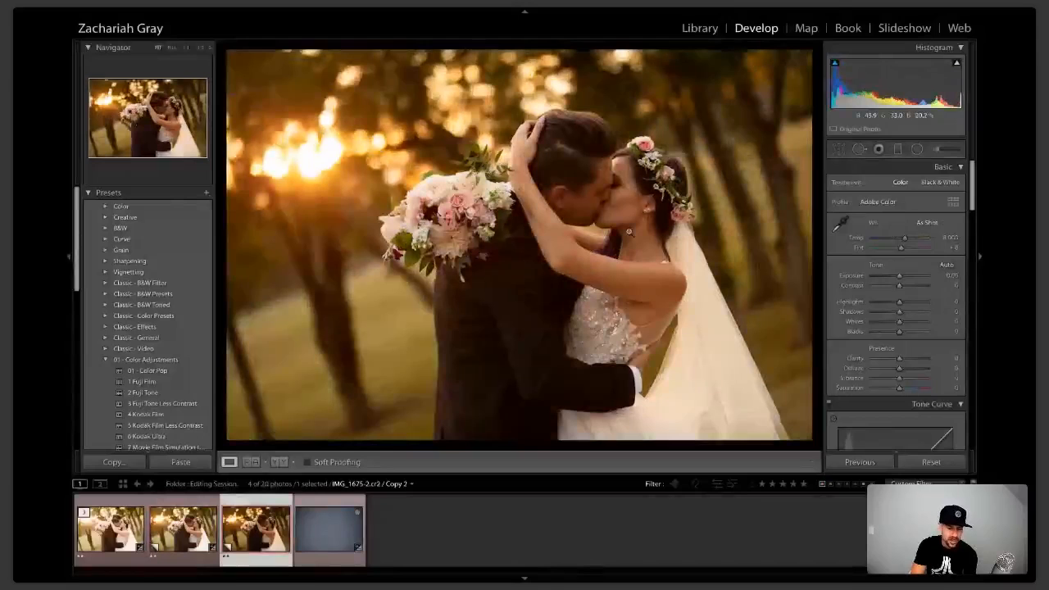
key(Left)
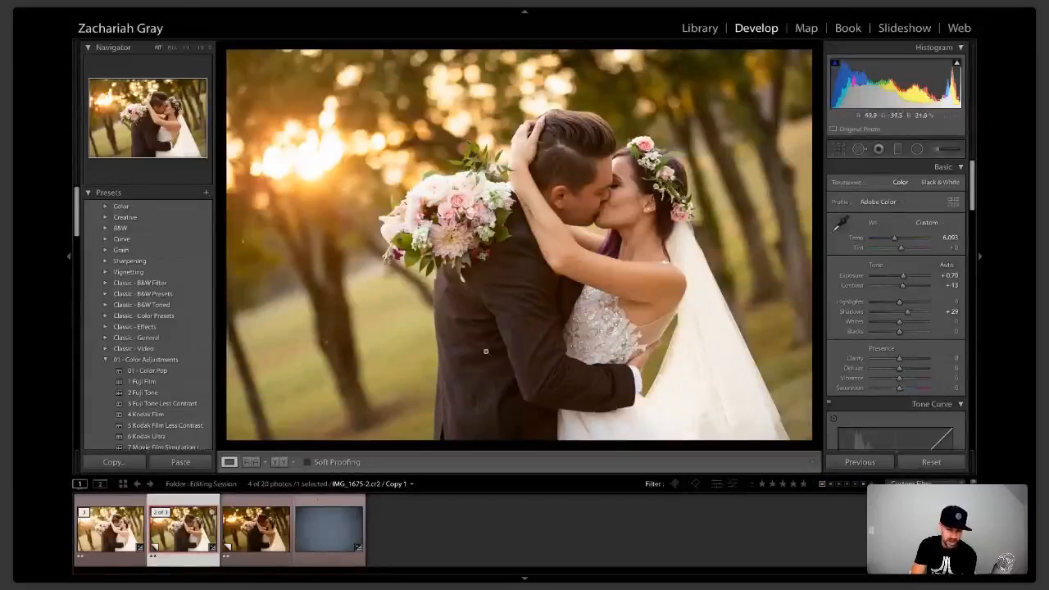
Step: Set Copy 2's exposure to +0.85 and sample its white balance from the lace bodice of the bride's dress
click(254, 528)
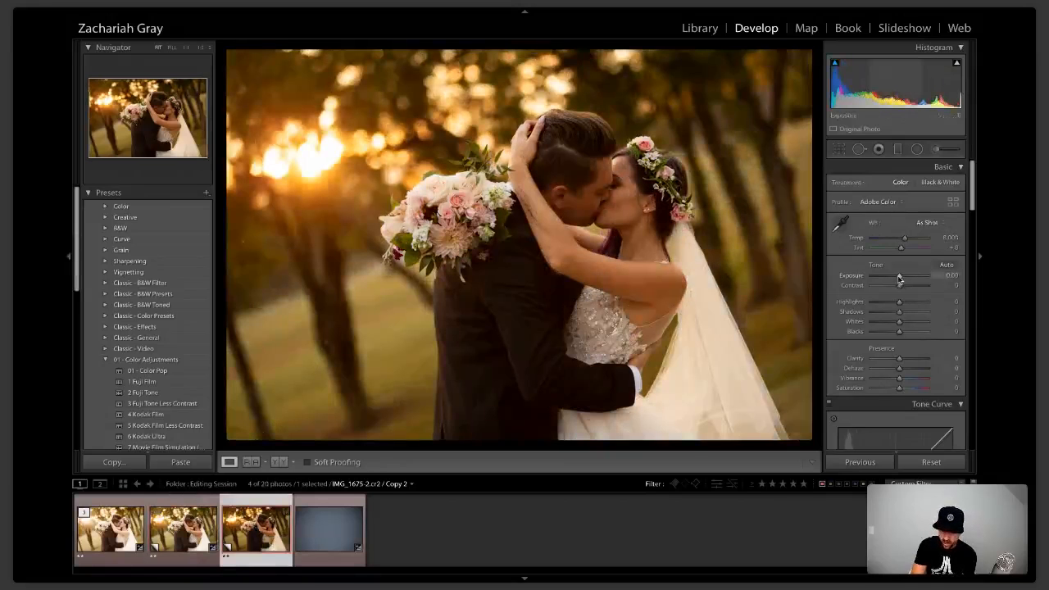
drag(899, 278, 904, 277)
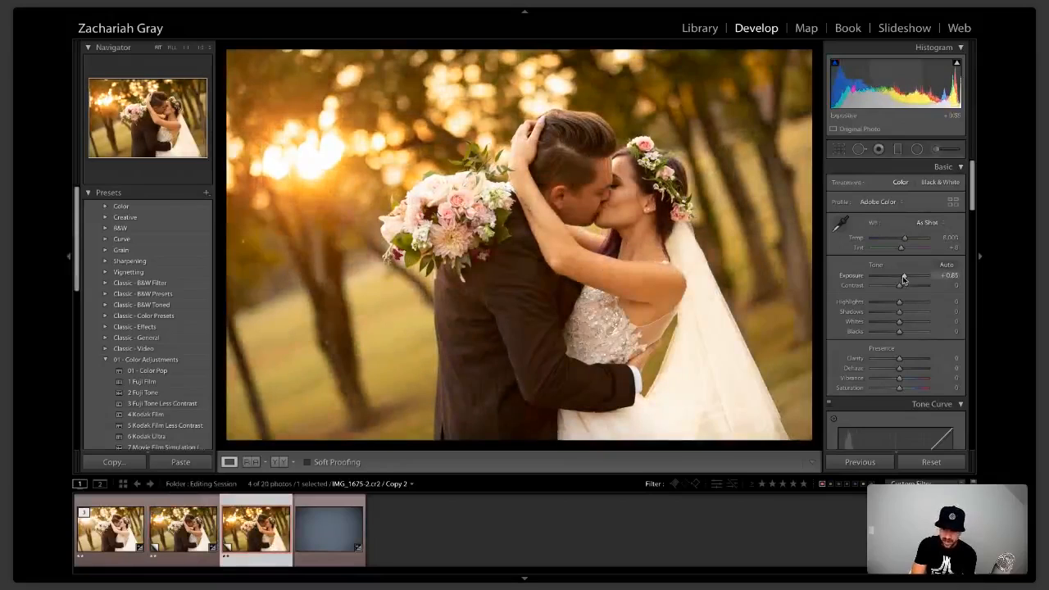
click(841, 223)
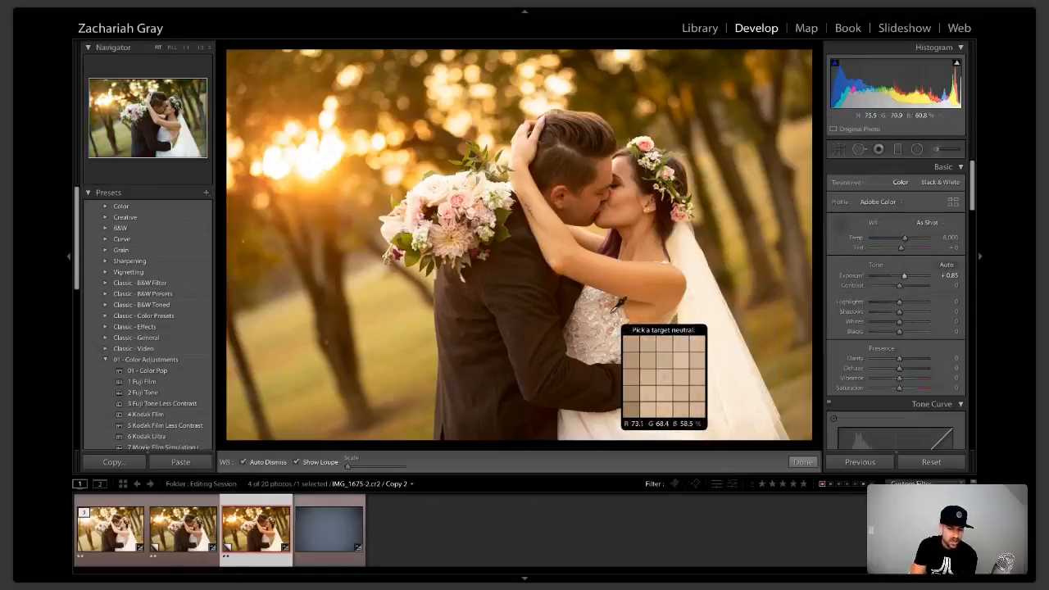
click(612, 310)
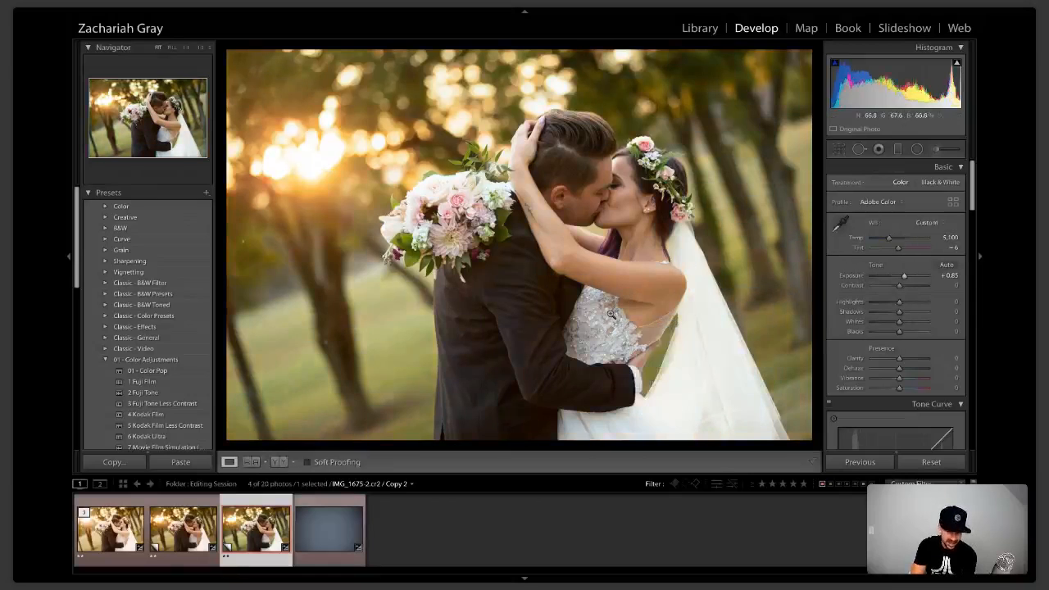
Step: Resample the white balance from a shaded area of the bodice and fine-tune Temp to 5,011 and Tint to -6
click(841, 227)
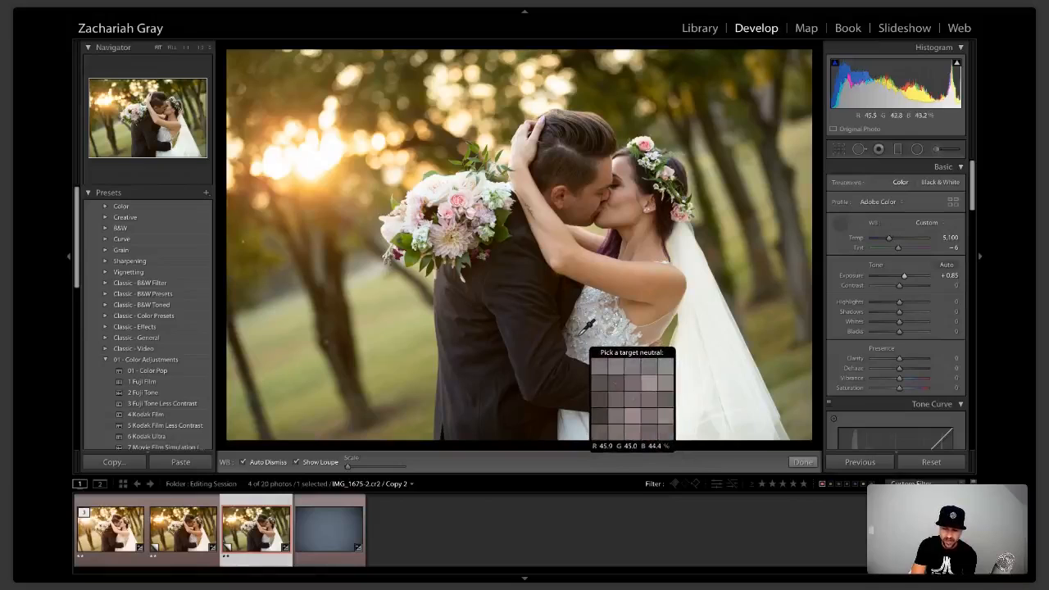
click(583, 330)
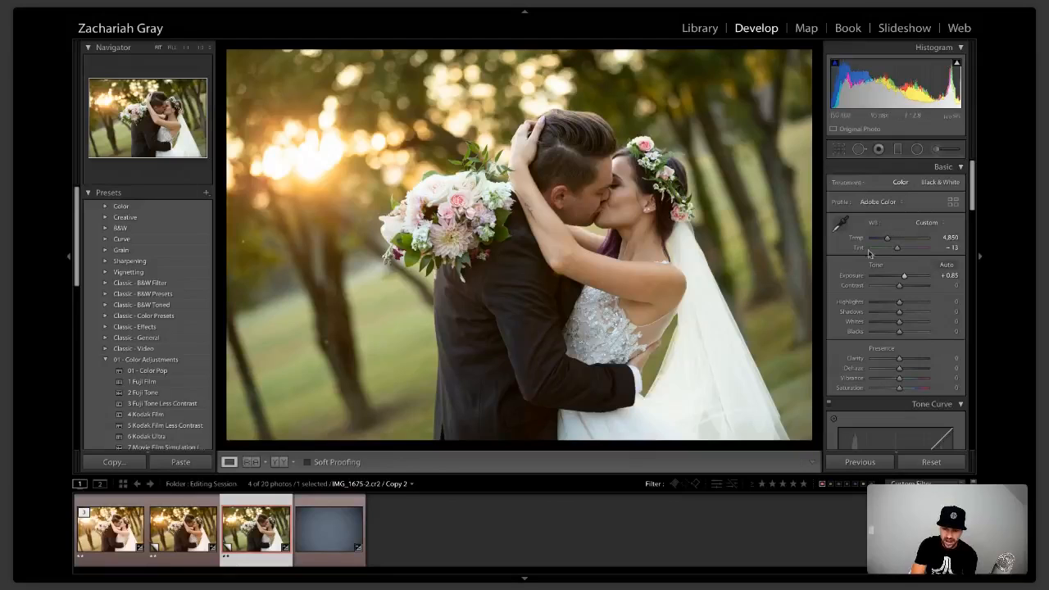
drag(887, 237, 889, 240)
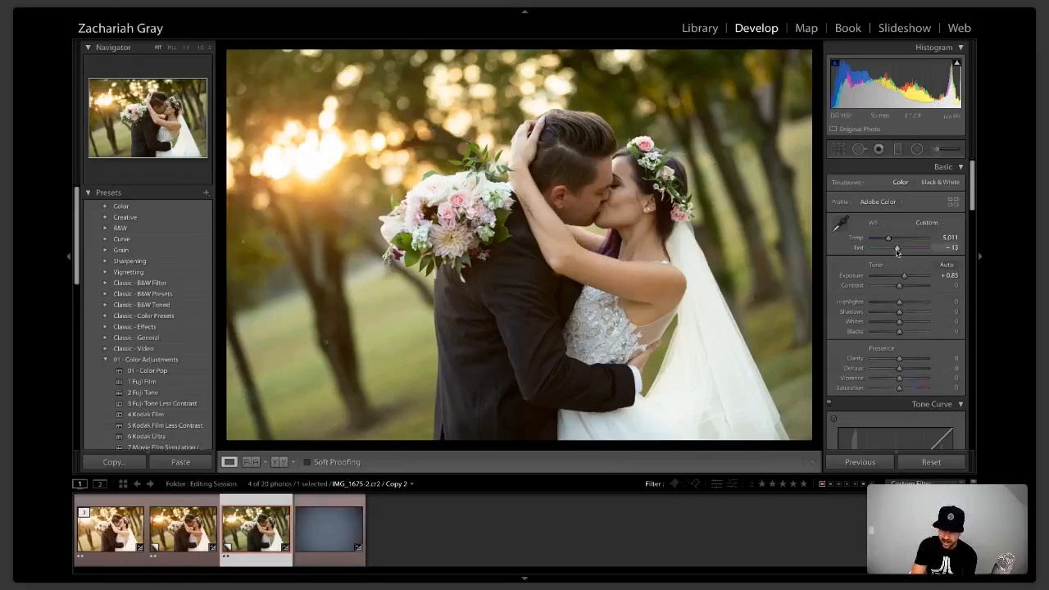
drag(897, 252, 898, 252)
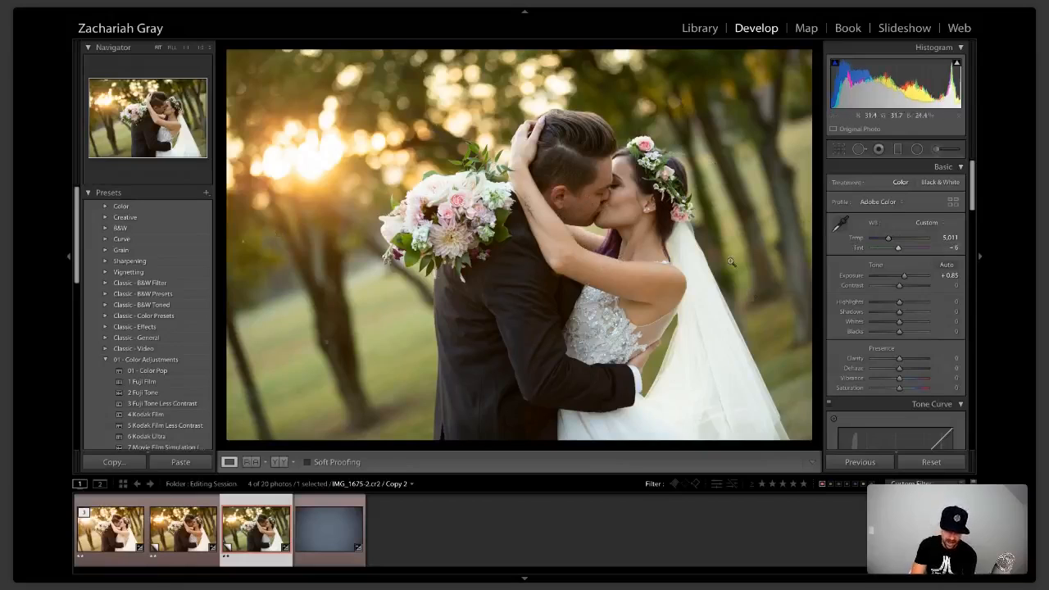
key(w)
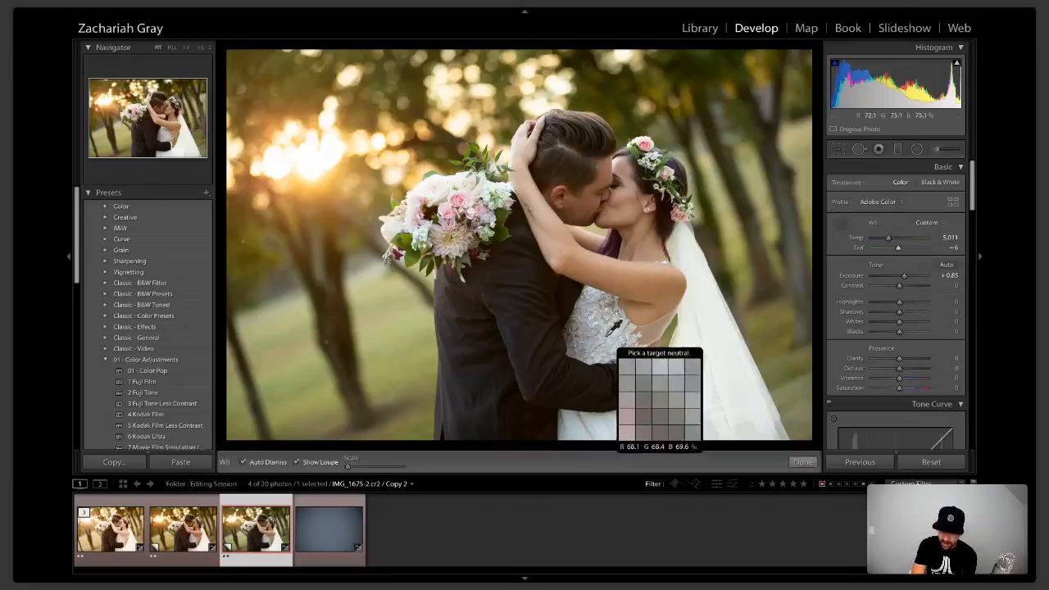
click(839, 223)
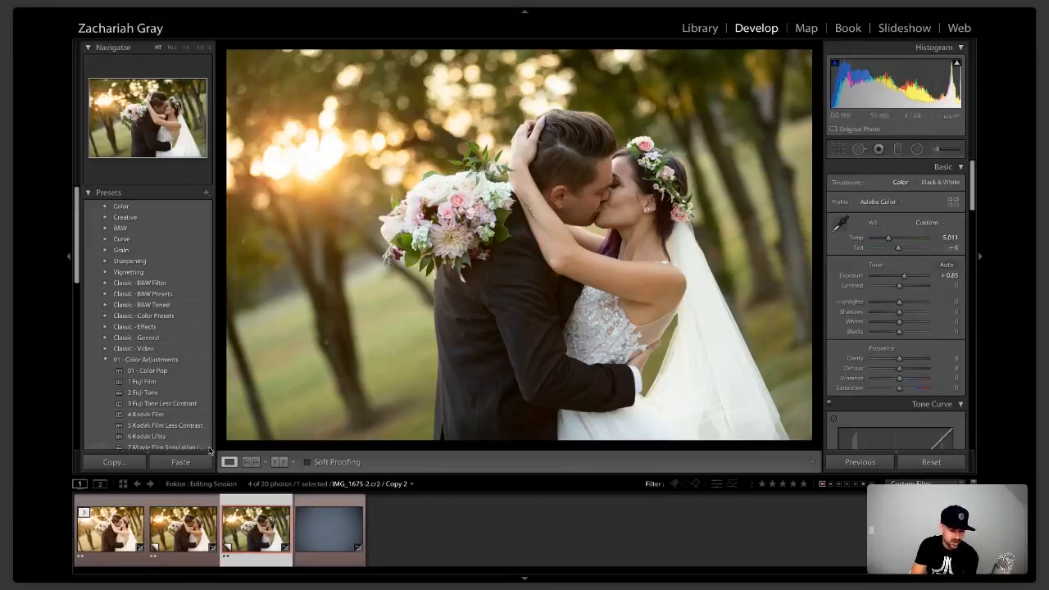
Step: On Copy 1 of the couple photo, set Vibrance to +27, Saturation to -20 and Temp to 6,859
click(117, 541)
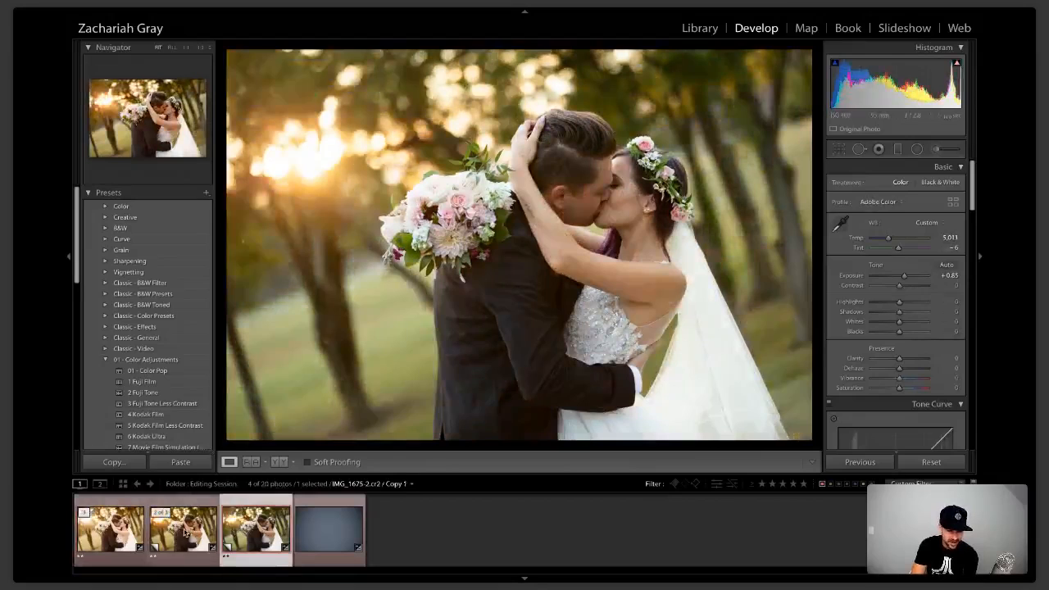
click(187, 531)
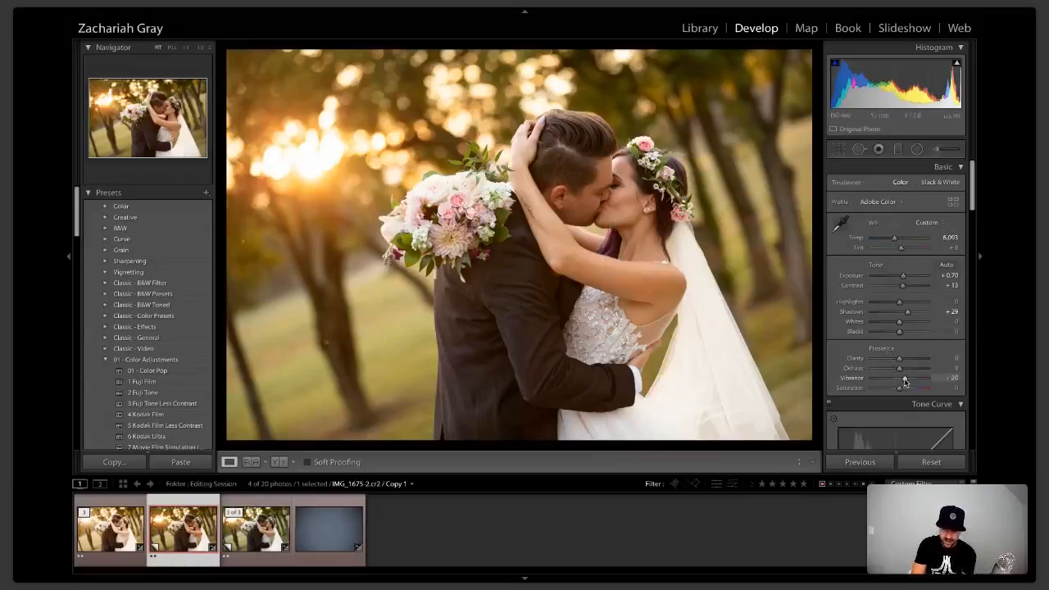
drag(900, 382, 907, 380)
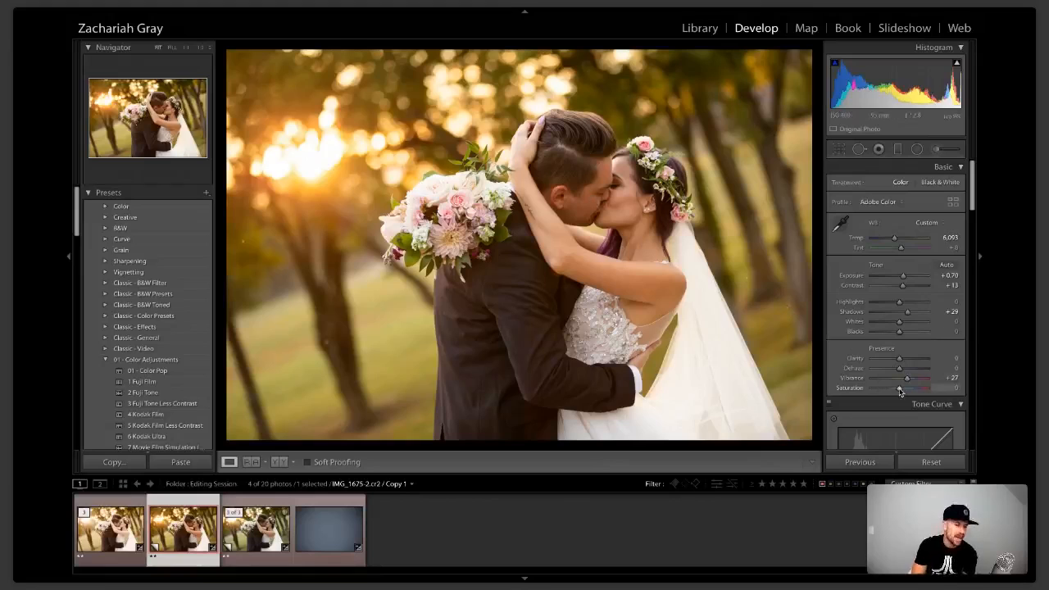
drag(900, 391, 893, 393)
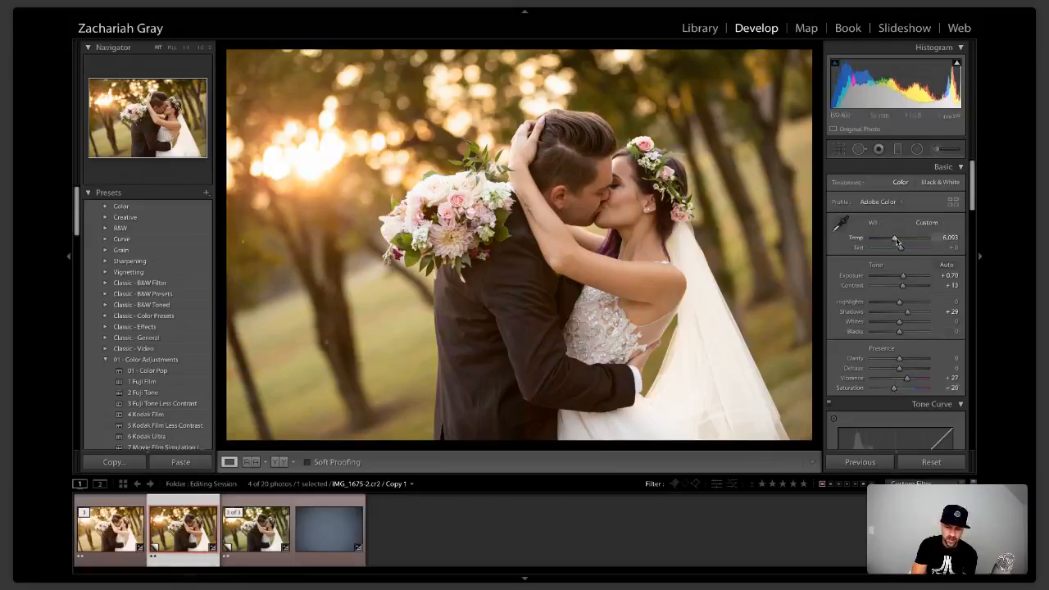
drag(896, 237, 900, 239)
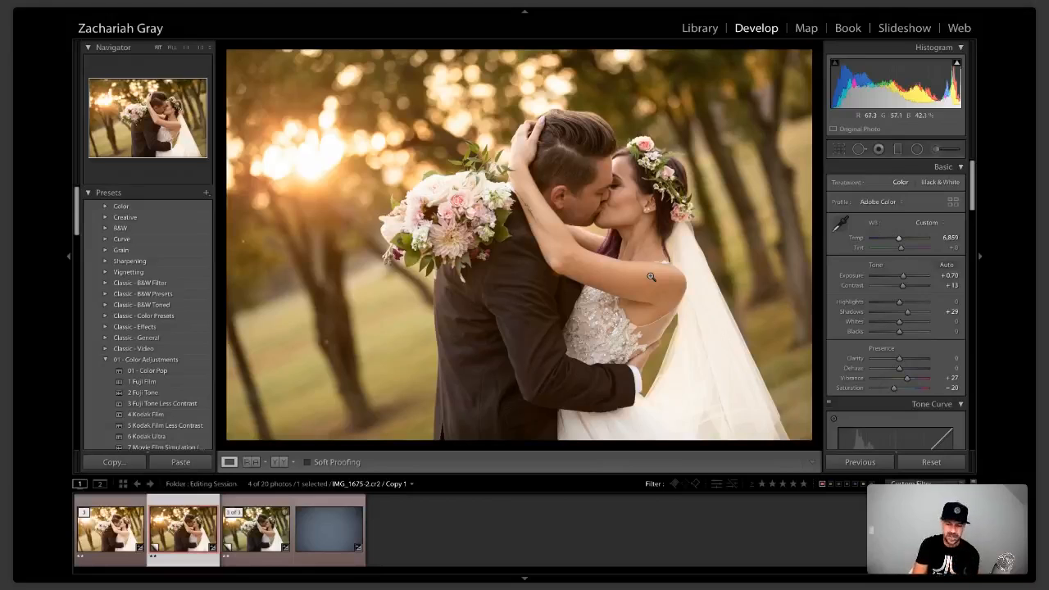
Step: Lower the HSL saturation of Red to -13 and Orange to -11 on Copy 1
scroll(864, 321, down, 10)
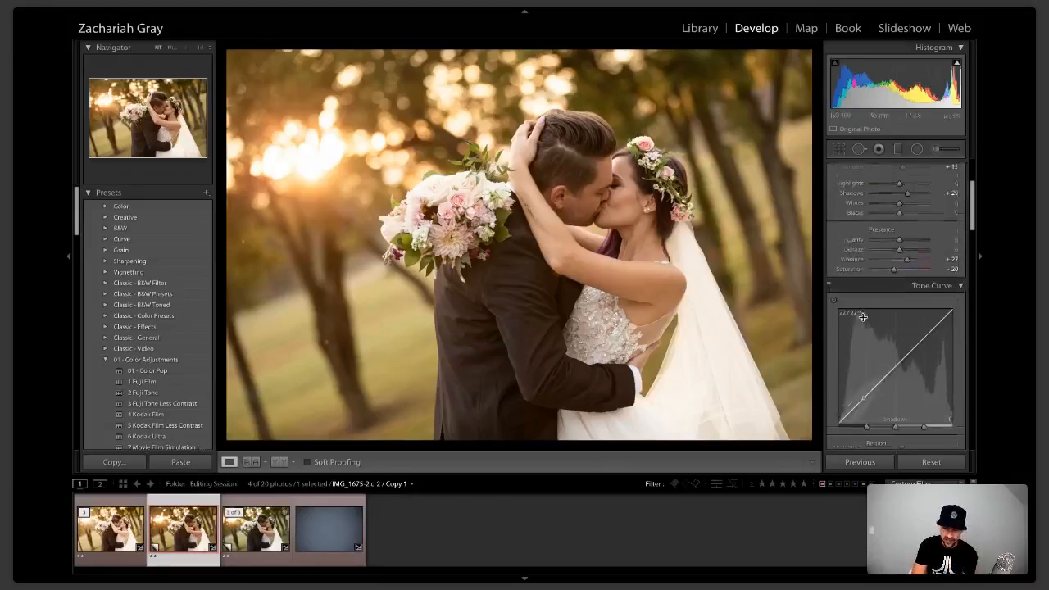
scroll(864, 321, down, 3)
click(874, 304)
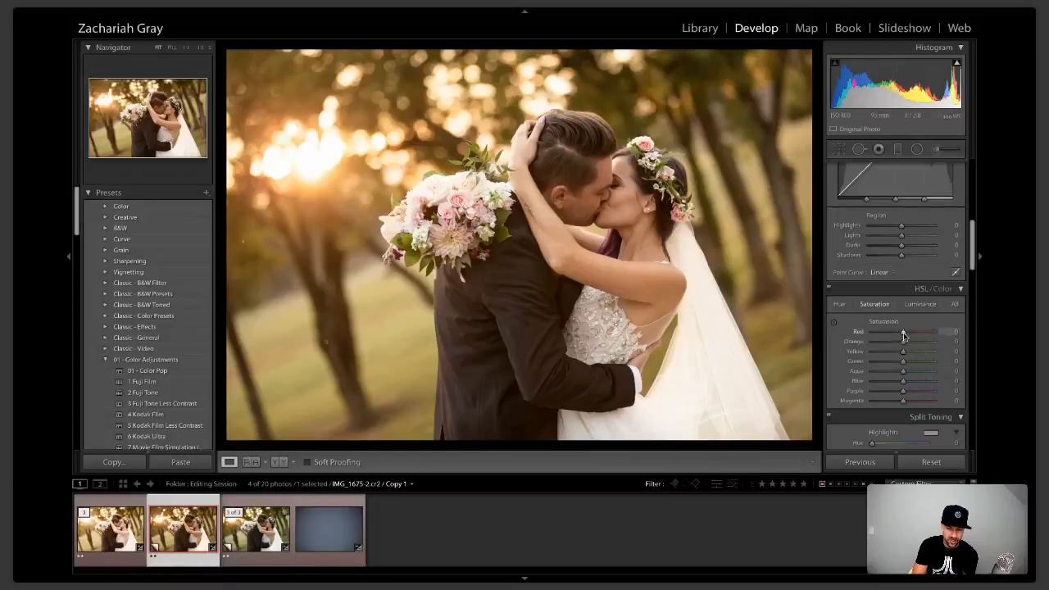
drag(903, 334, 900, 345)
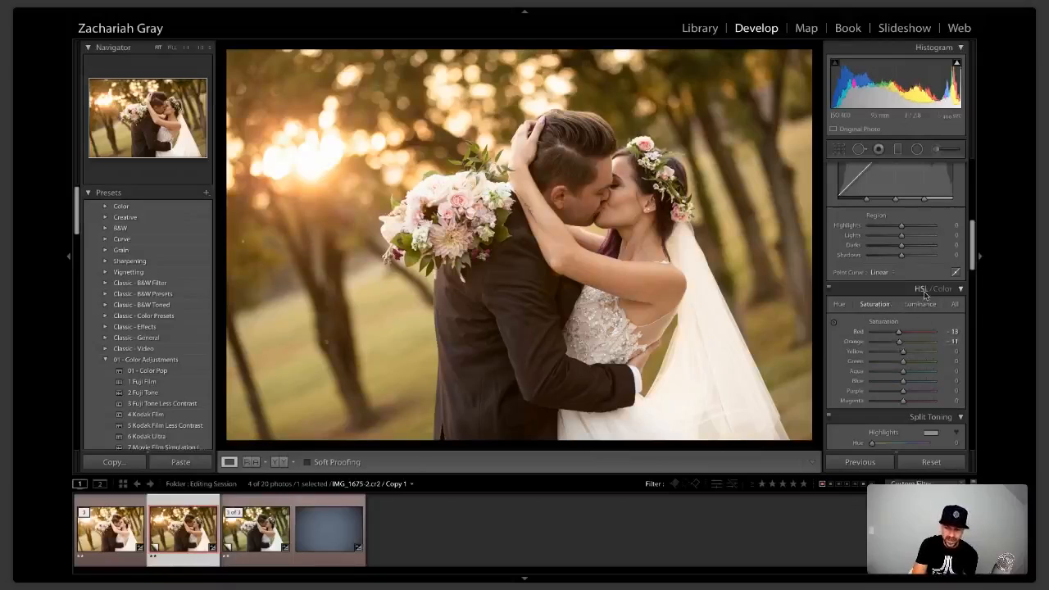
Step: Brighten the couple's skin tones by setting the HSL luminance of Orange to +28
click(921, 304)
mouse_move(905, 346)
mouse_down()
mouse_move(918, 347)
mouse_move(904, 348)
mouse_up()
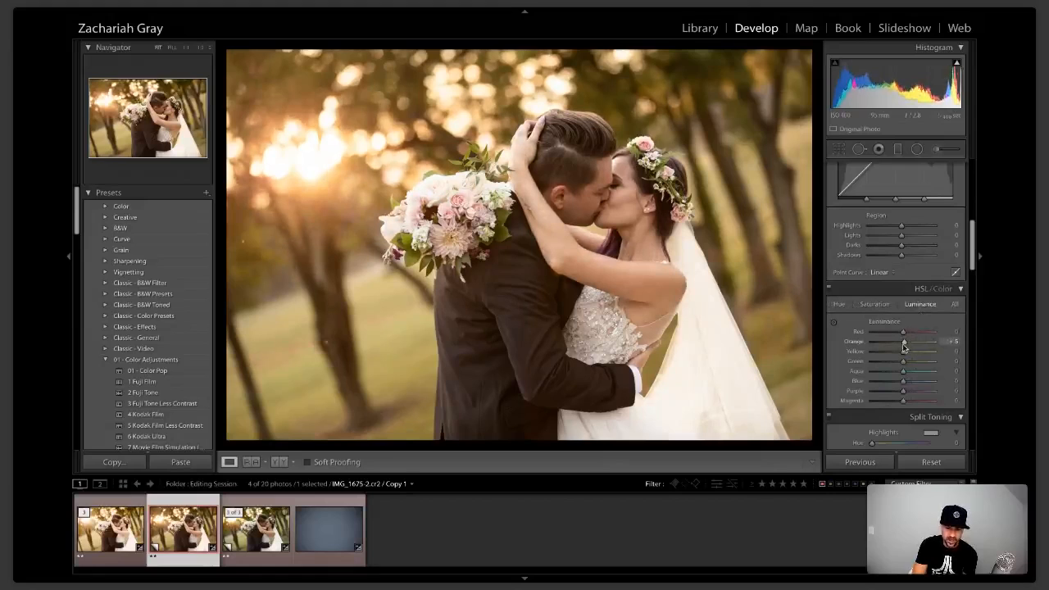
drag(903, 348, 911, 347)
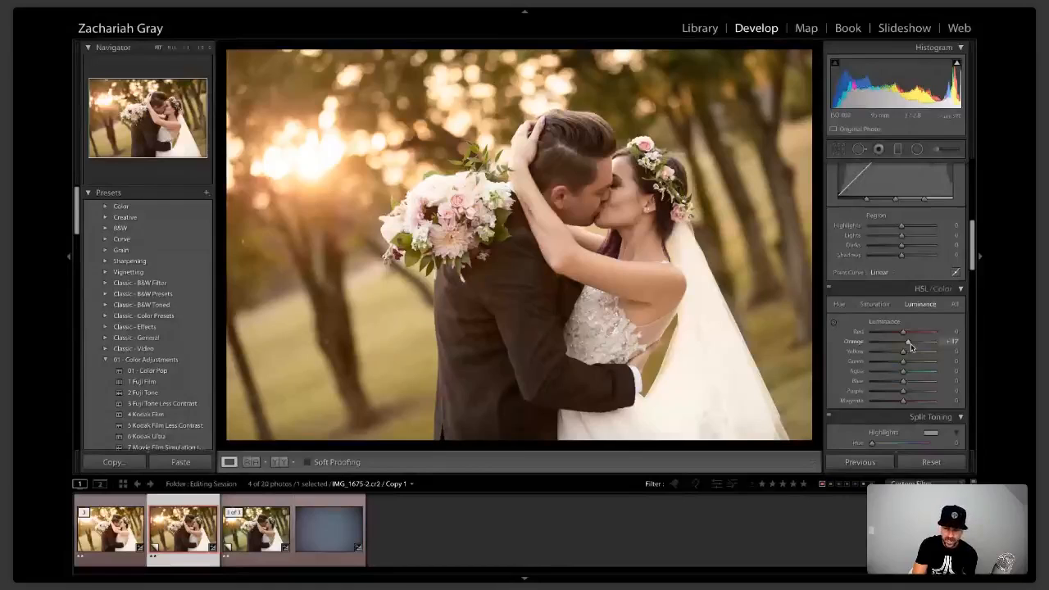
drag(910, 348, 914, 347)
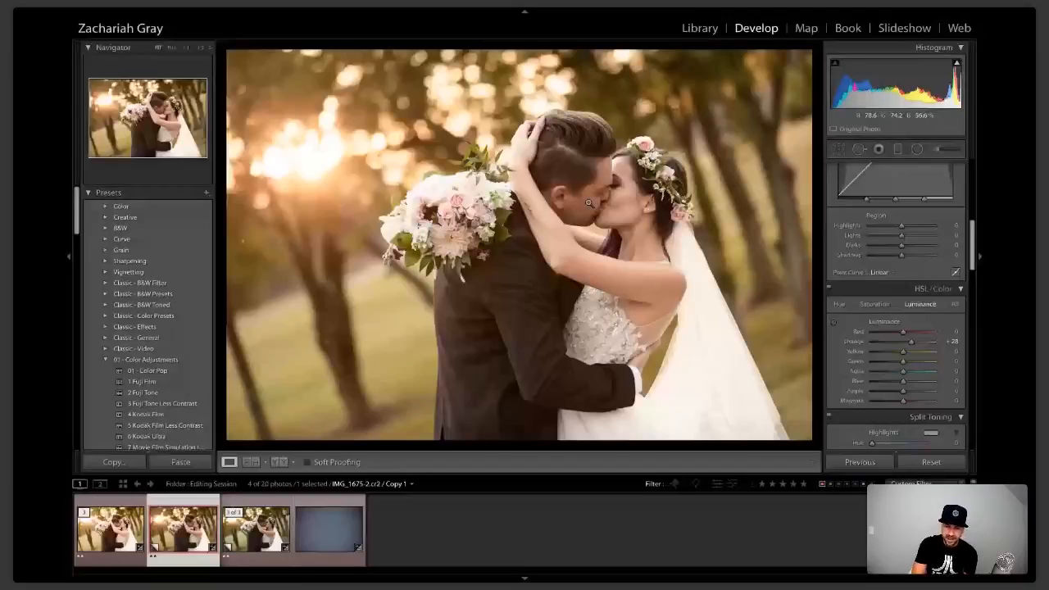
scroll(871, 304, down, 3)
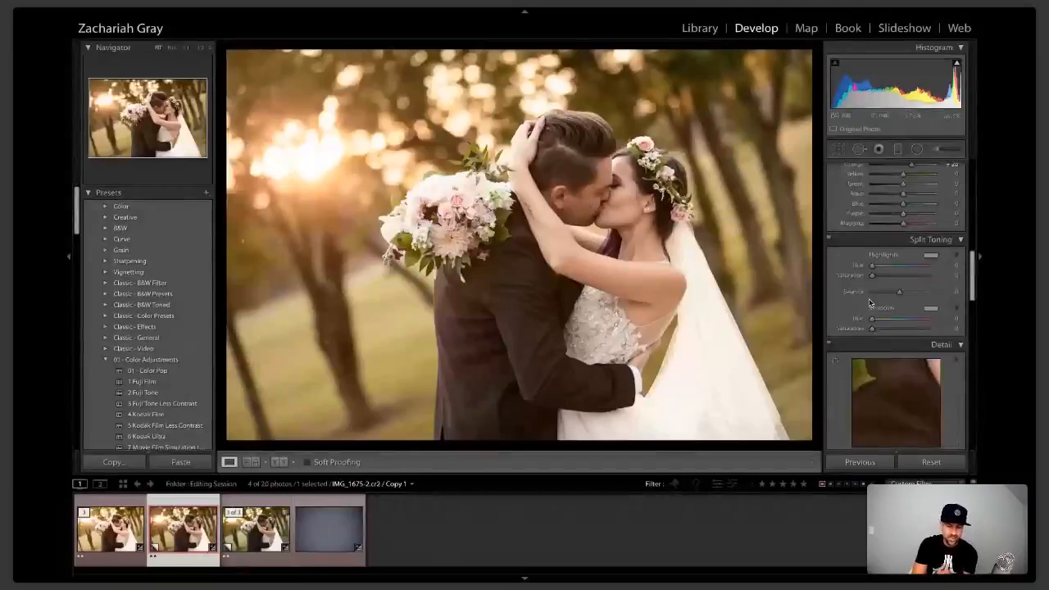
scroll(871, 303, down, 4)
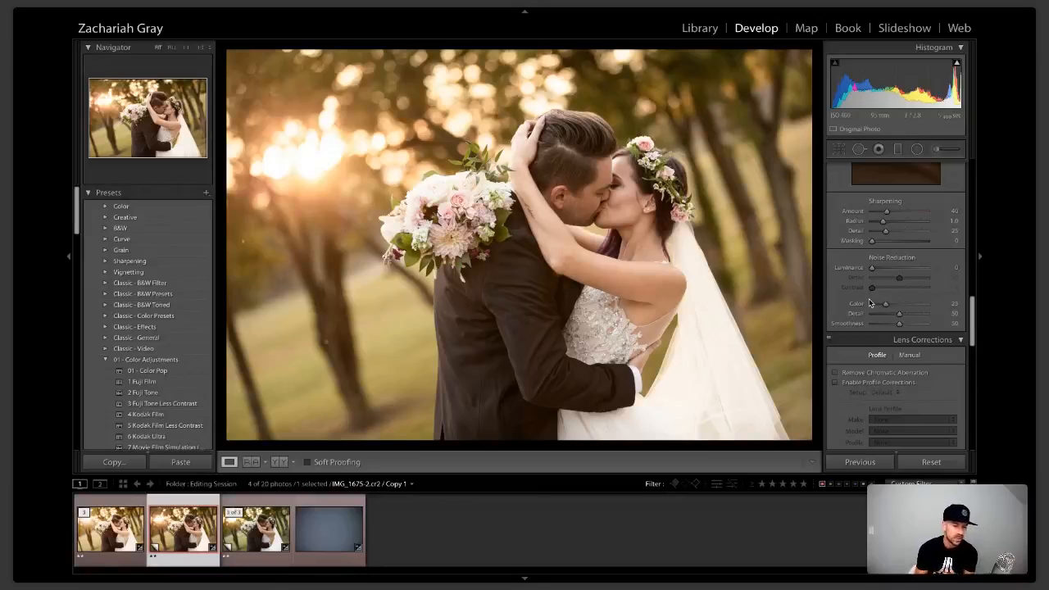
click(947, 150)
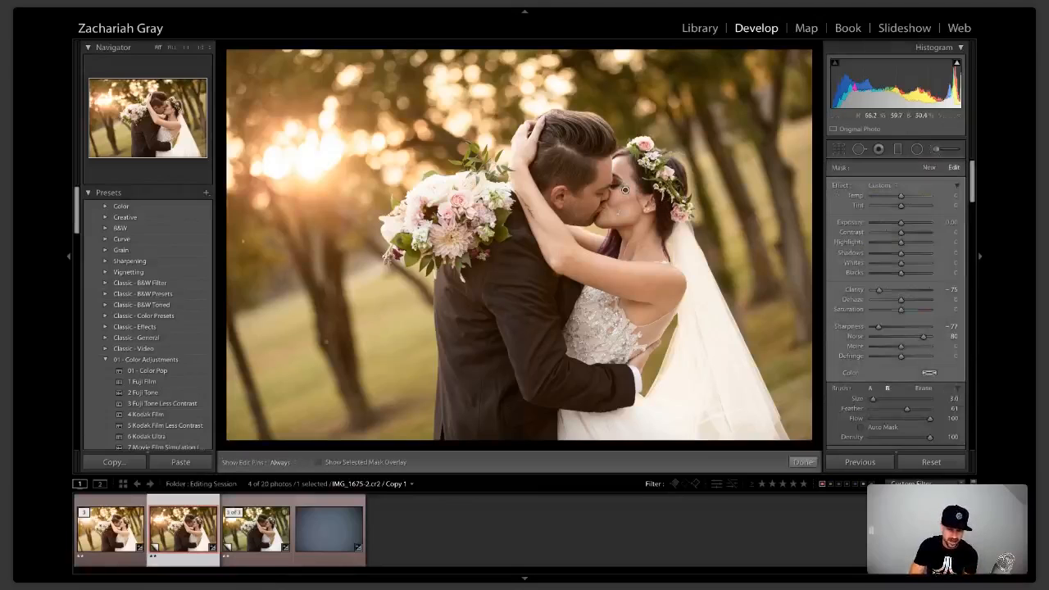
key(ctrl+z)
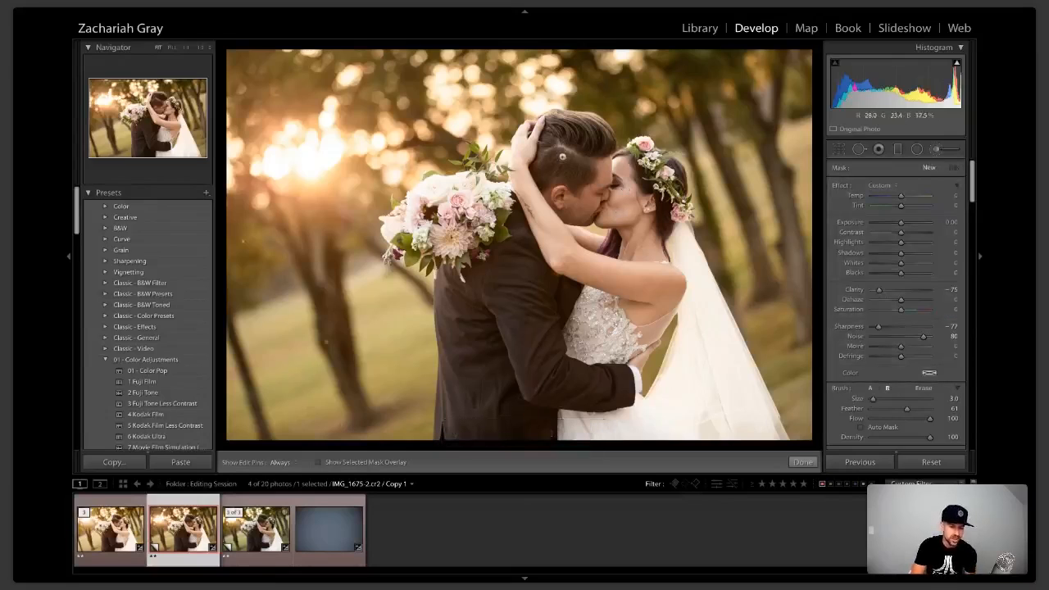
click(822, 484)
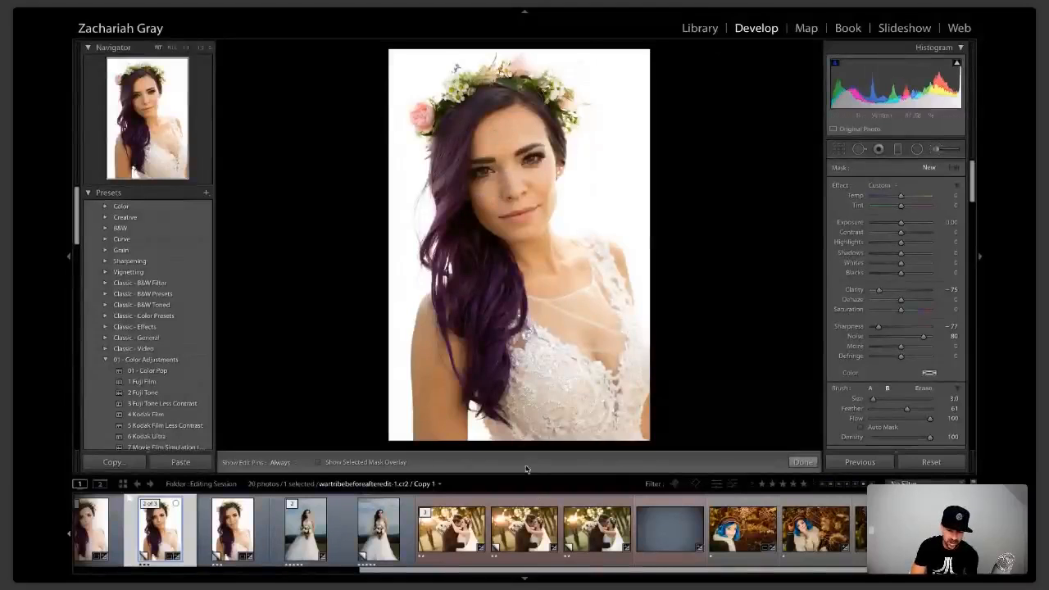
click(822, 483)
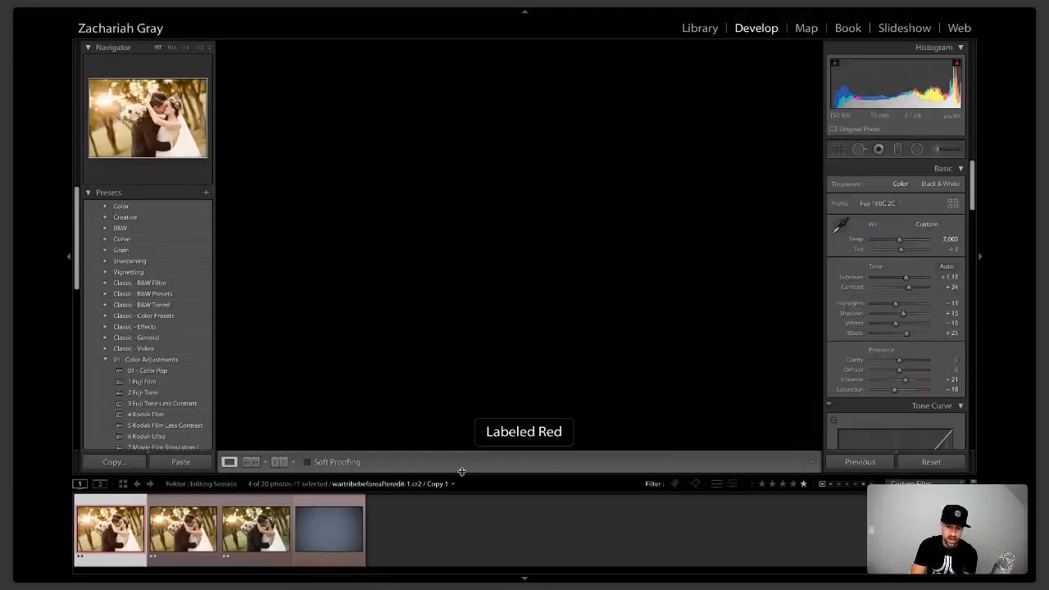
key(Right)
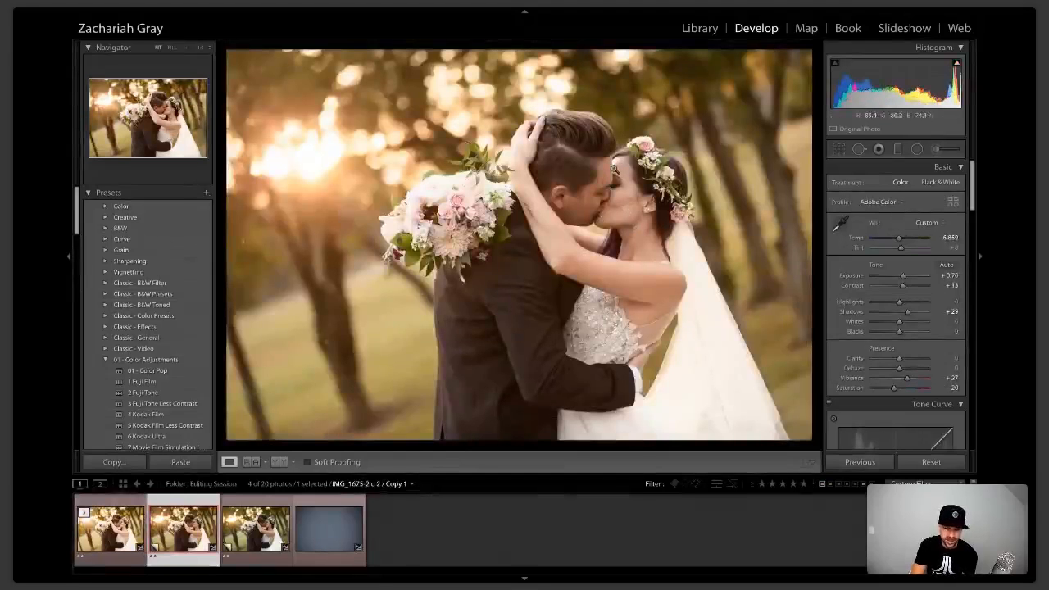
click(207, 47)
click(215, 48)
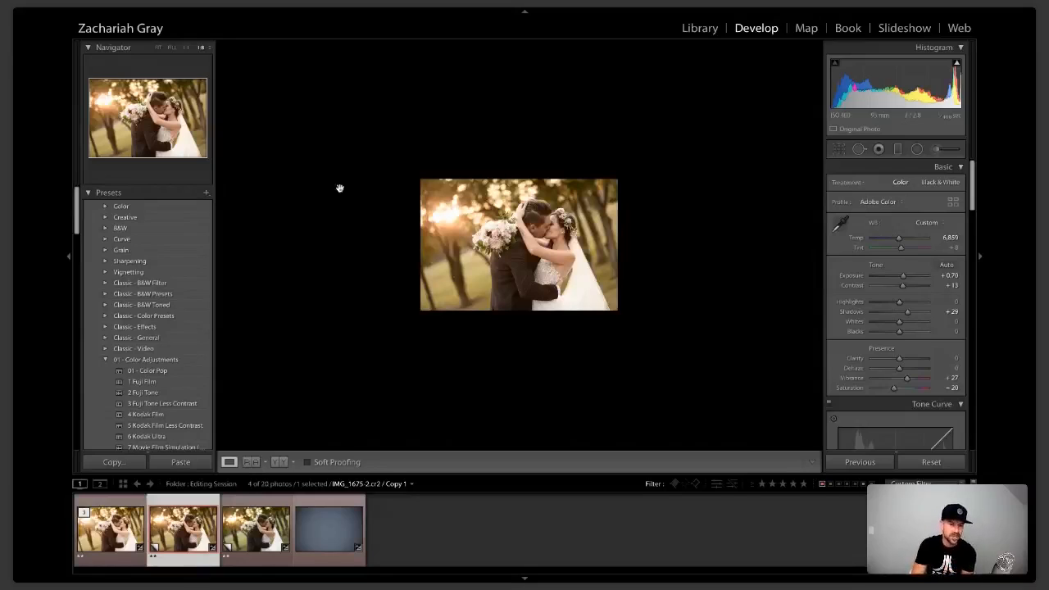
click(212, 49)
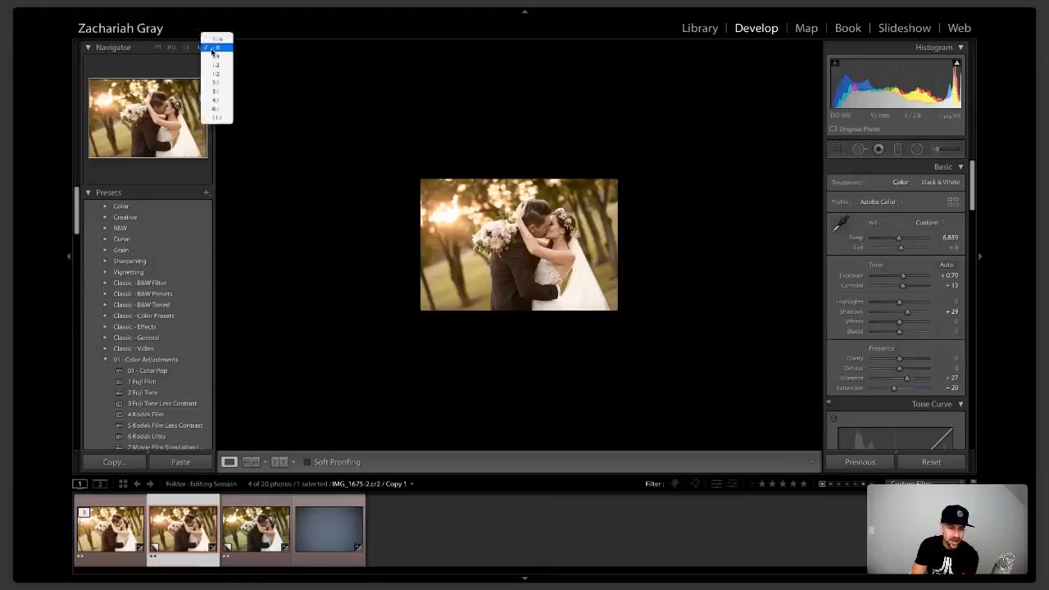
key(Up)
key(Return)
click(301, 167)
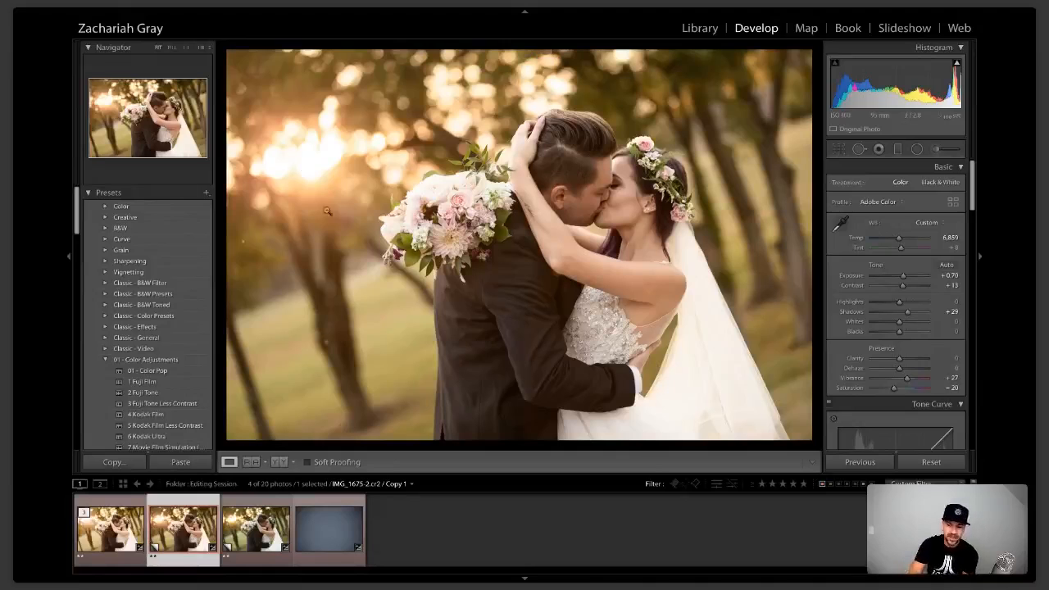
Step: Bring up the noise reduction settings and examine the skin detail of the couple's faces at close magnification
scroll(876, 351, down, 3)
scroll(877, 352, down, 8)
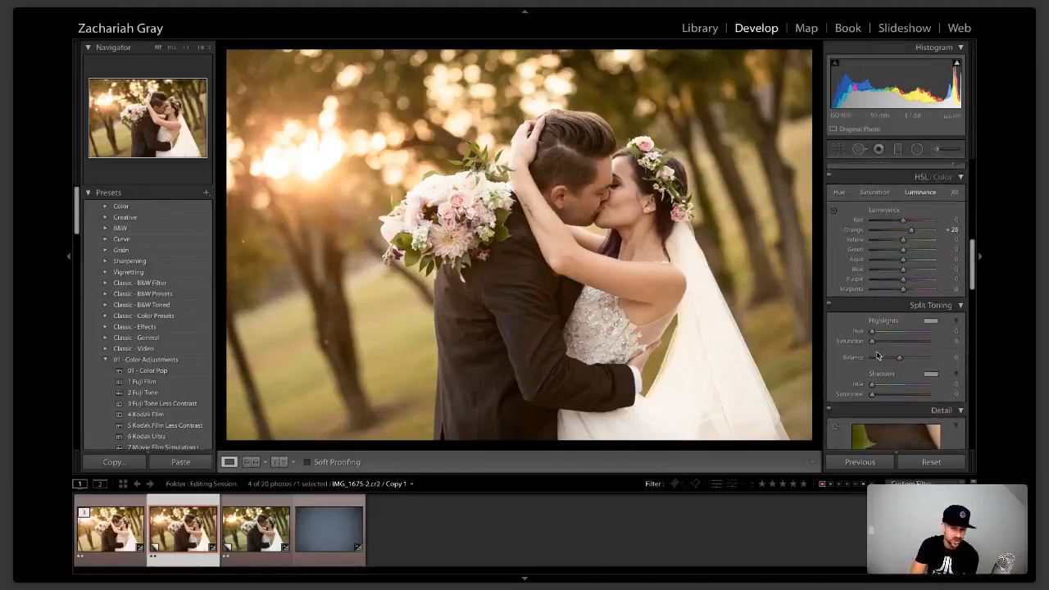
scroll(876, 355, down, 10)
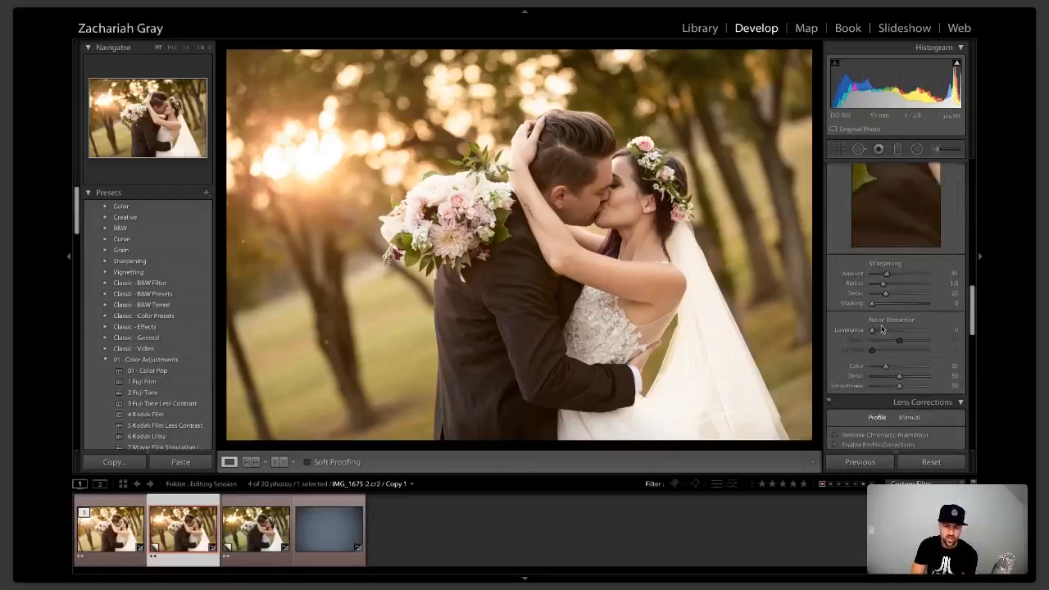
click(619, 195)
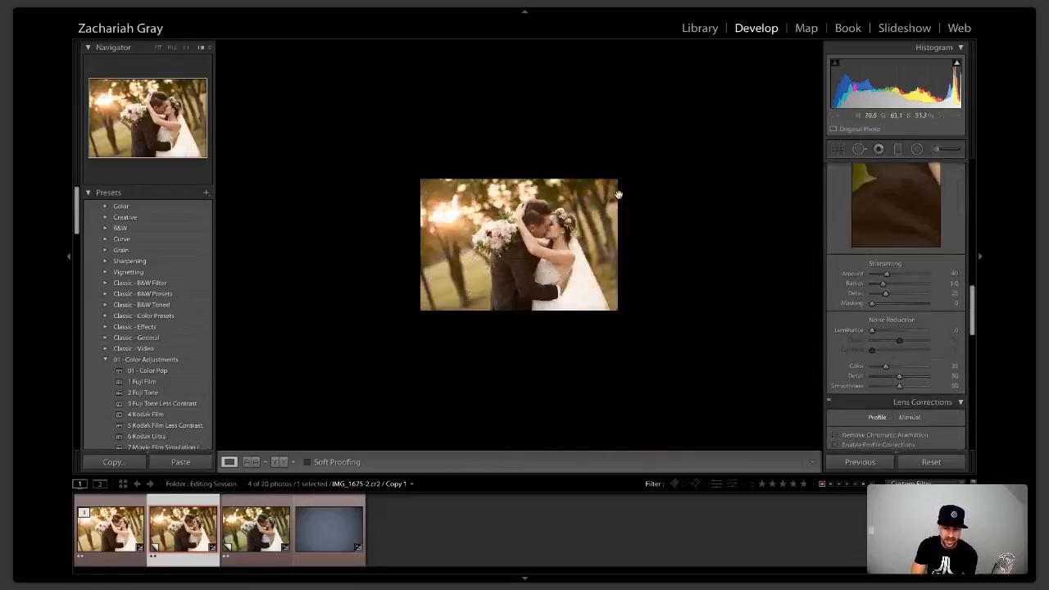
click(506, 216)
click(205, 46)
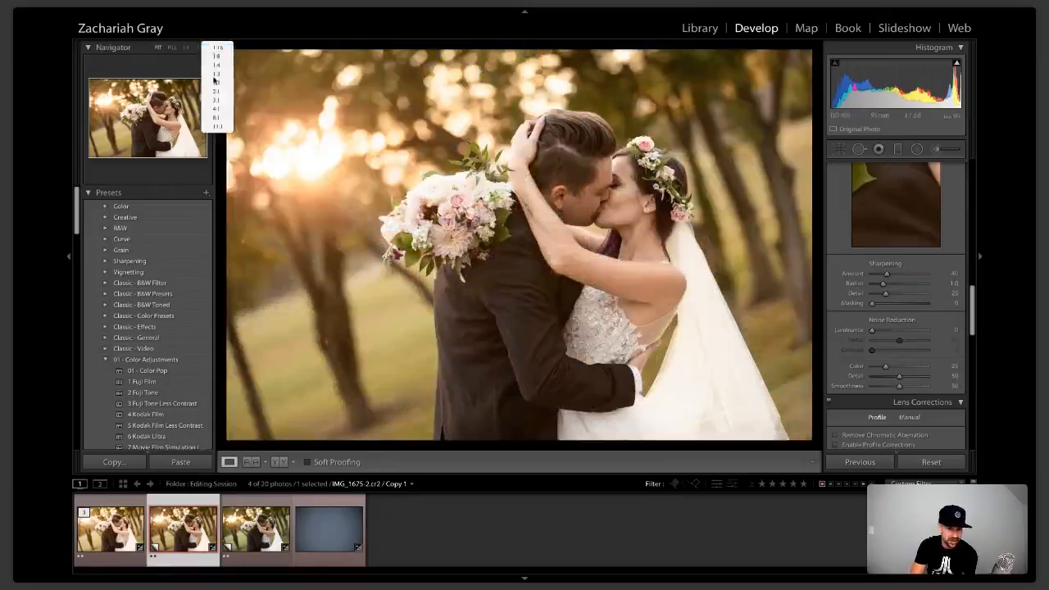
click(214, 82)
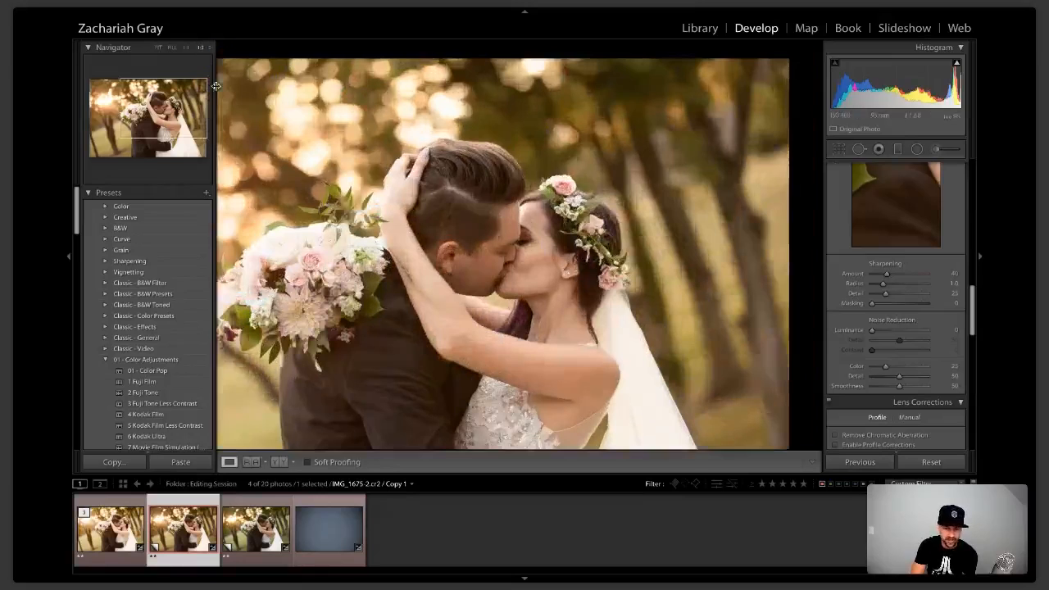
click(209, 48)
click(215, 59)
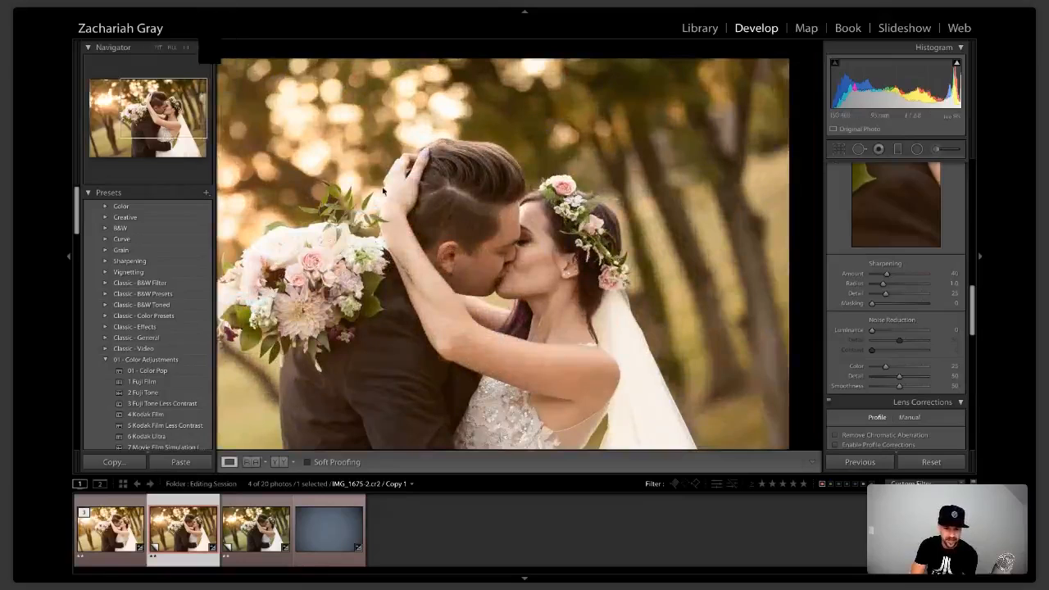
click(524, 237)
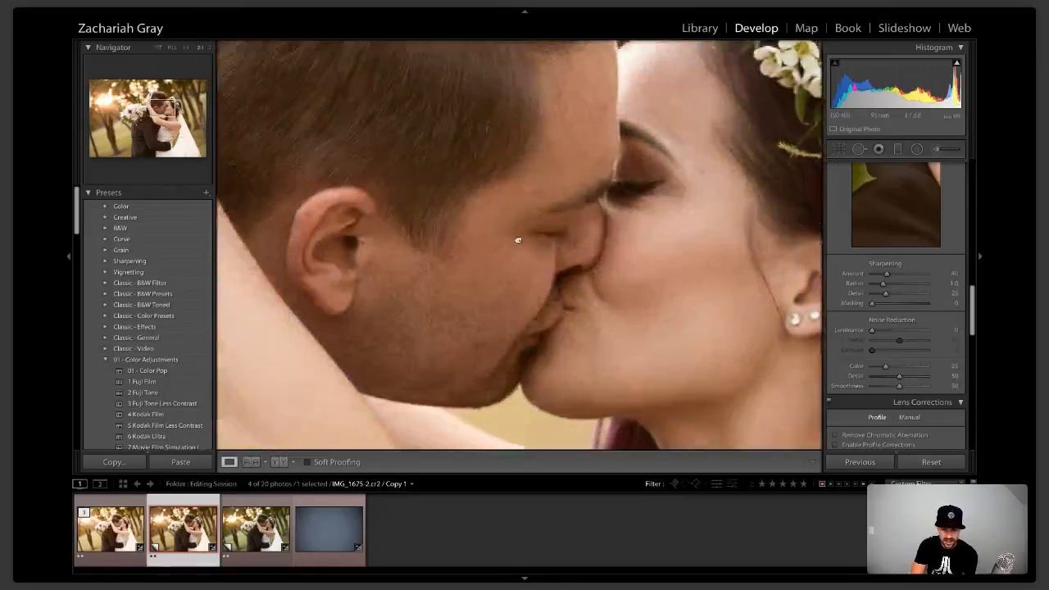
drag(518, 240, 459, 233)
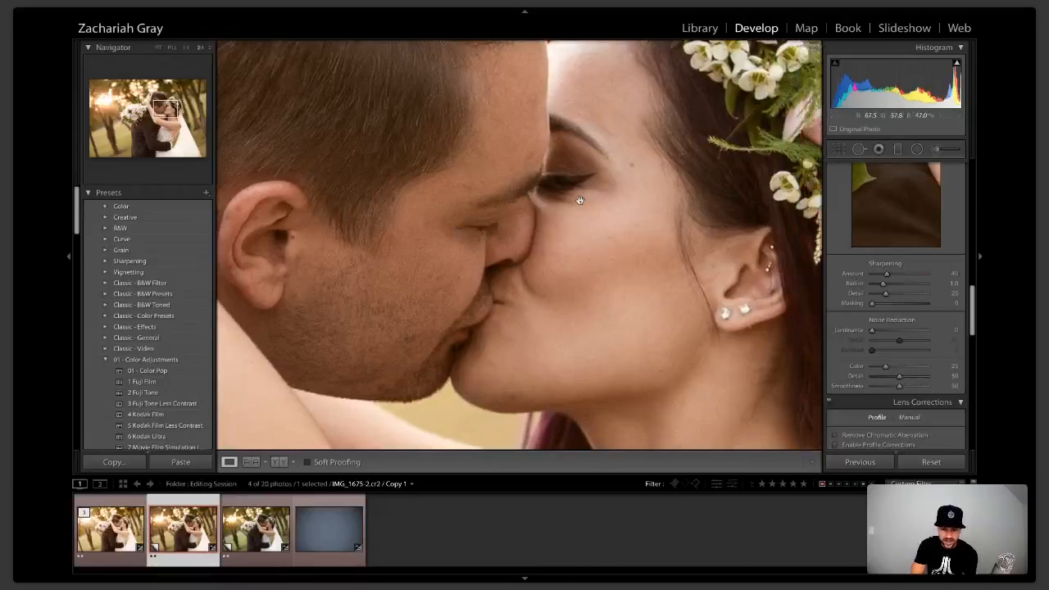
click(569, 248)
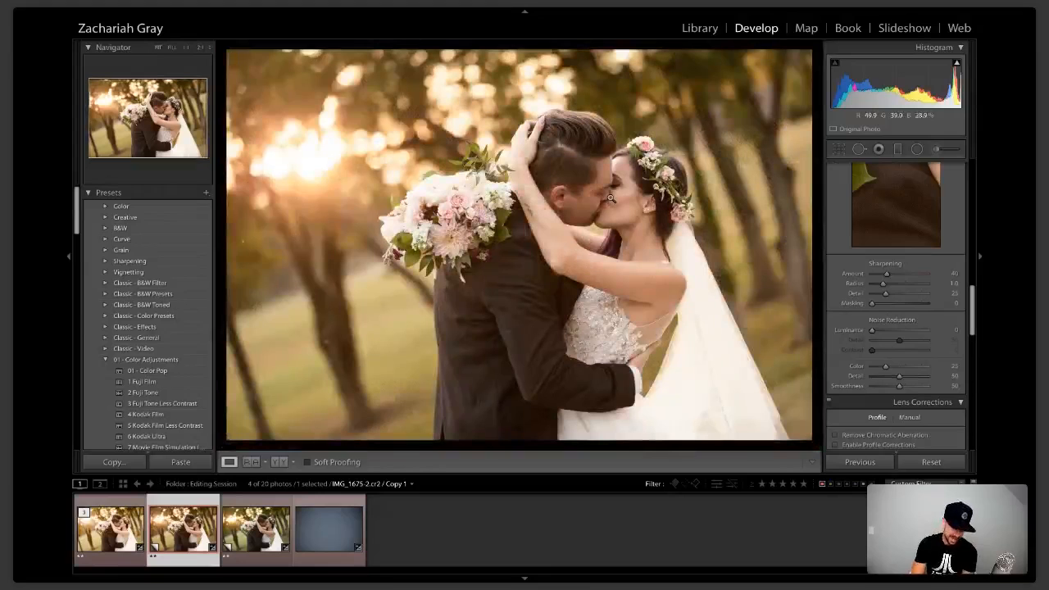
Step: Try a noise reduction Luminance of 68 on the couple's faces, reset it to 0, and inspect the skin again
drag(611, 199, 503, 217)
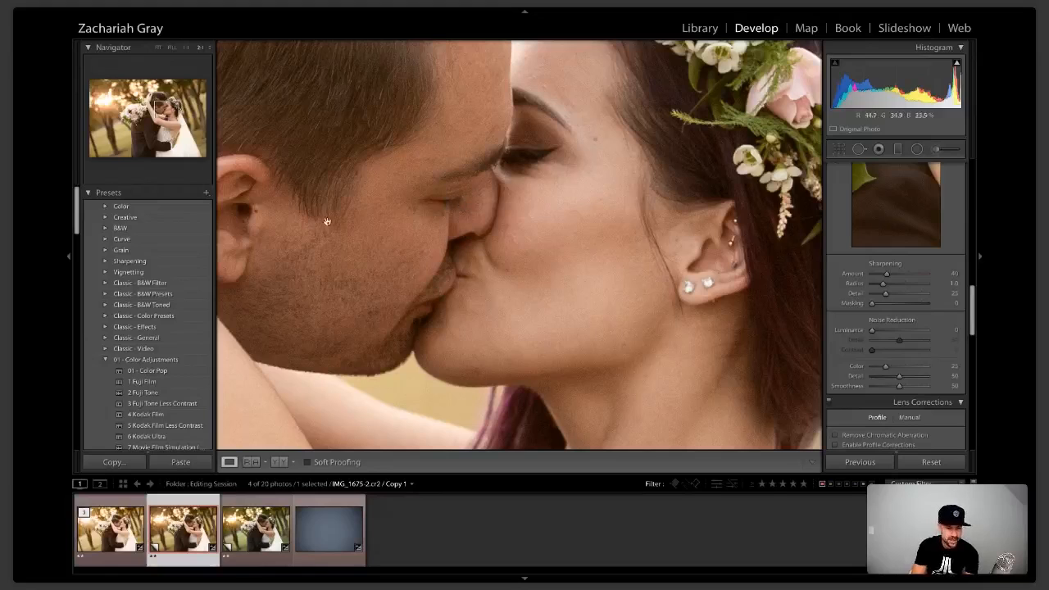
click(909, 332)
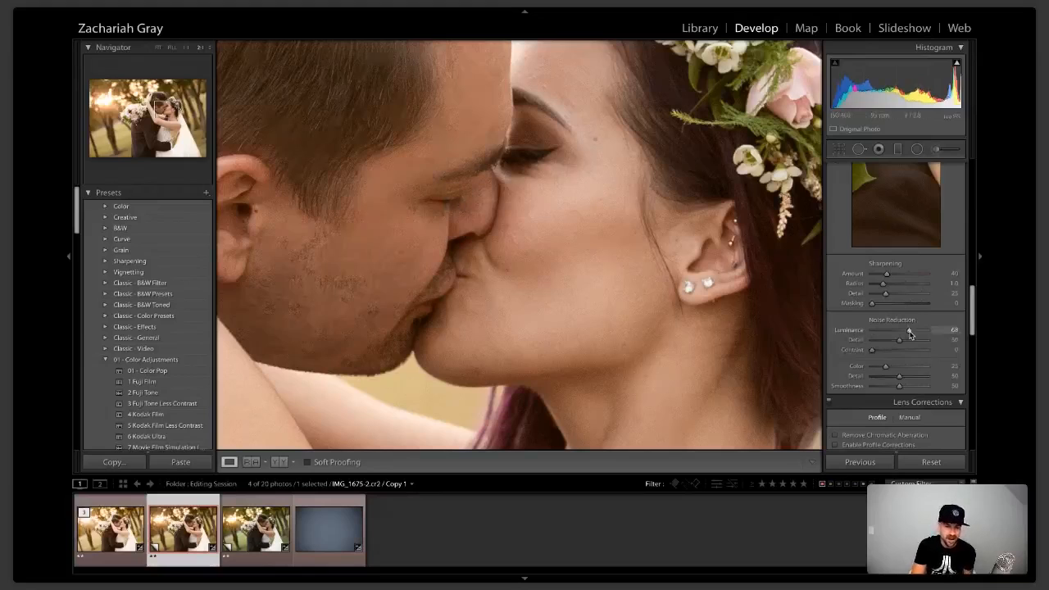
click(568, 297)
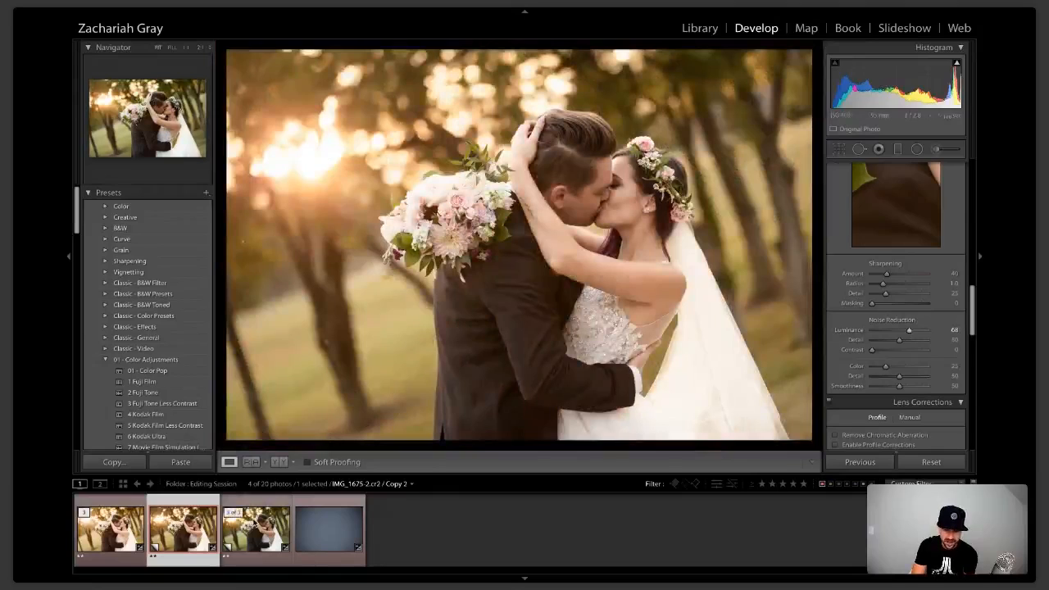
drag(909, 330, 829, 334)
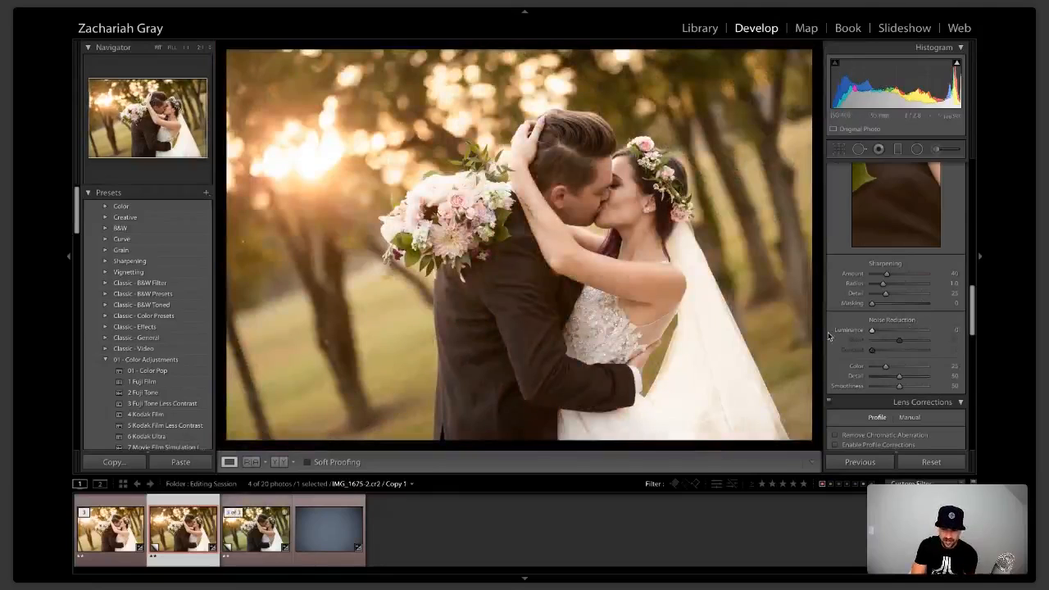
click(641, 200)
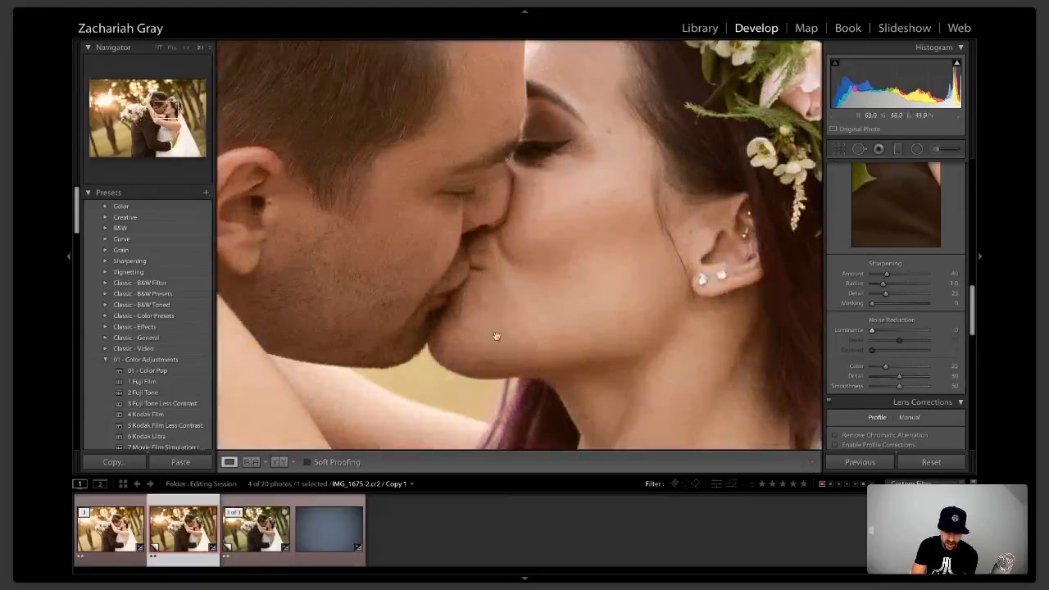
Step: Set the noise reduction Luminance to 70 on the couple photo and inspect the smoothed skin on their faces
click(910, 331)
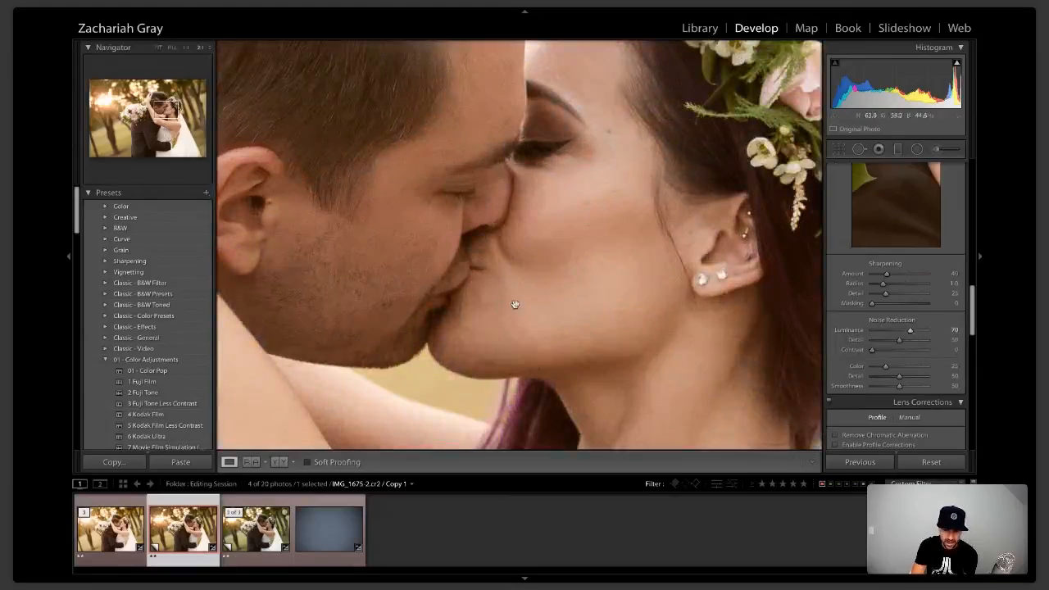
click(555, 206)
click(621, 182)
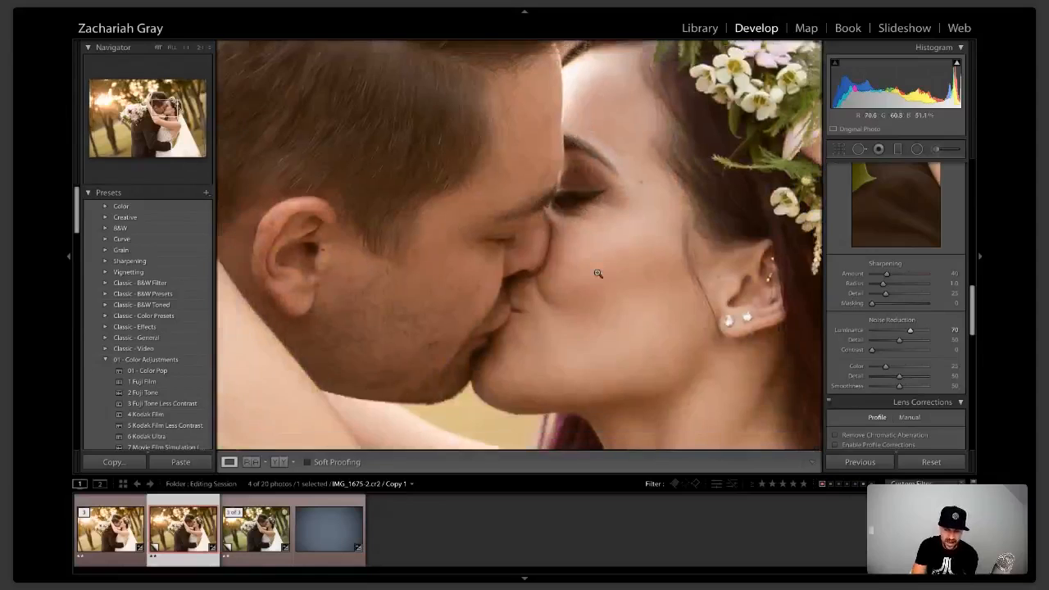
click(596, 273)
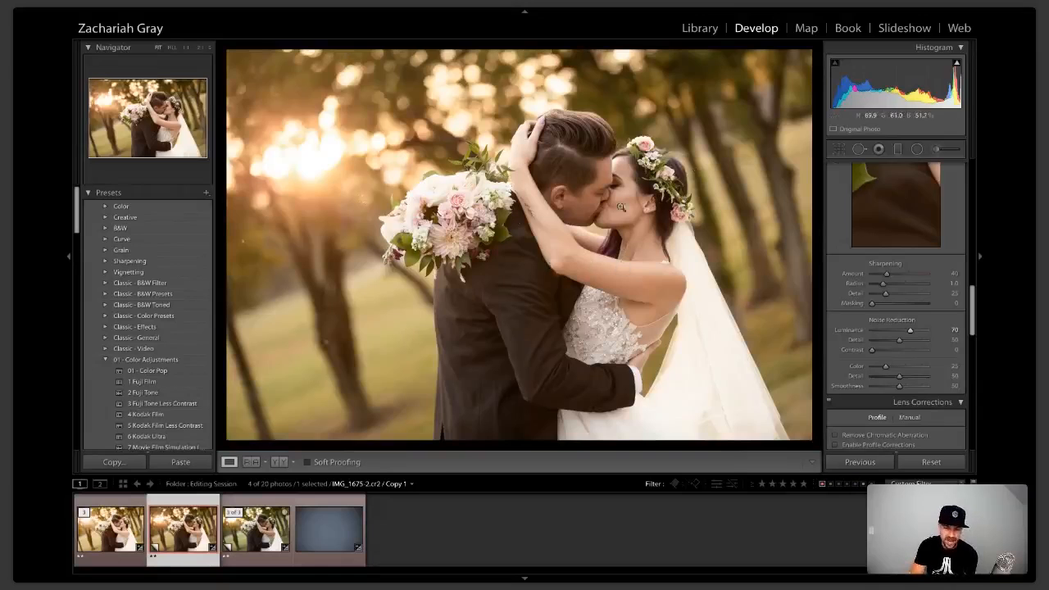
click(619, 193)
click(619, 194)
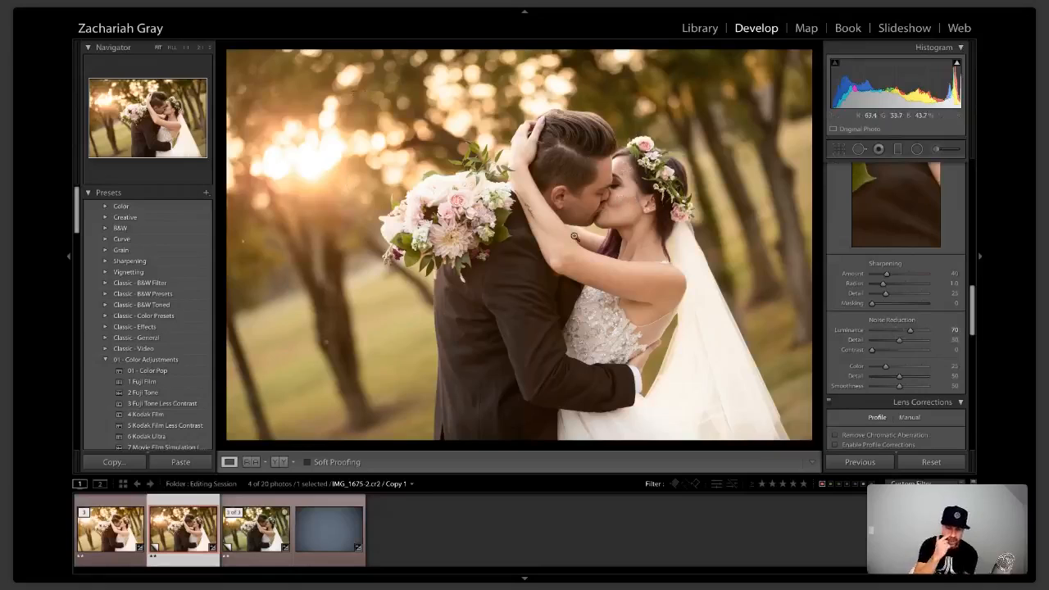
Step: Review the available color profiles in the basic adjustments, keeping Adobe Color selected
scroll(908, 317, up, 10)
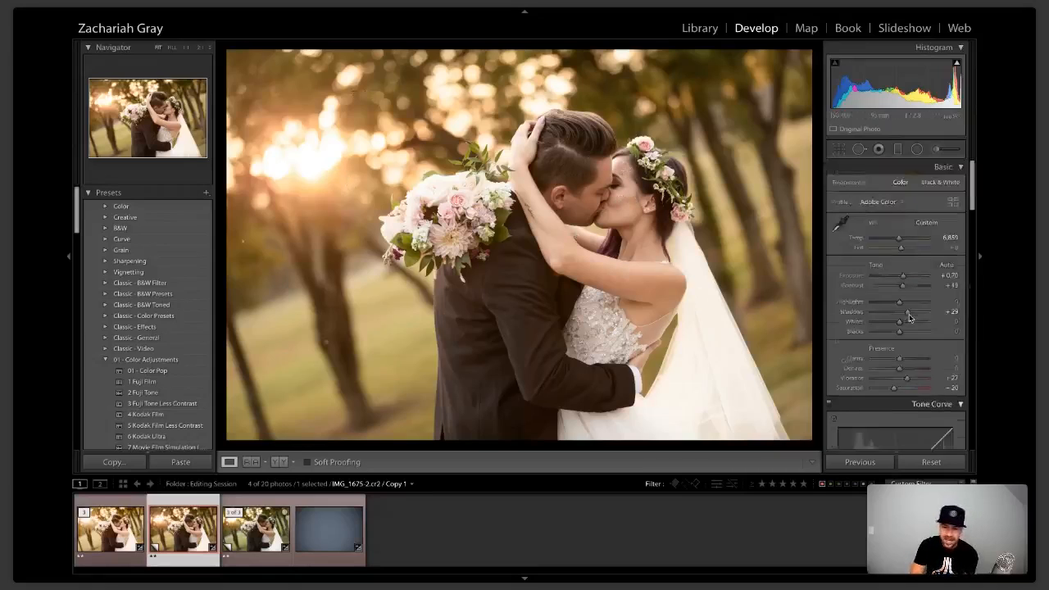
scroll(909, 319, down, 1)
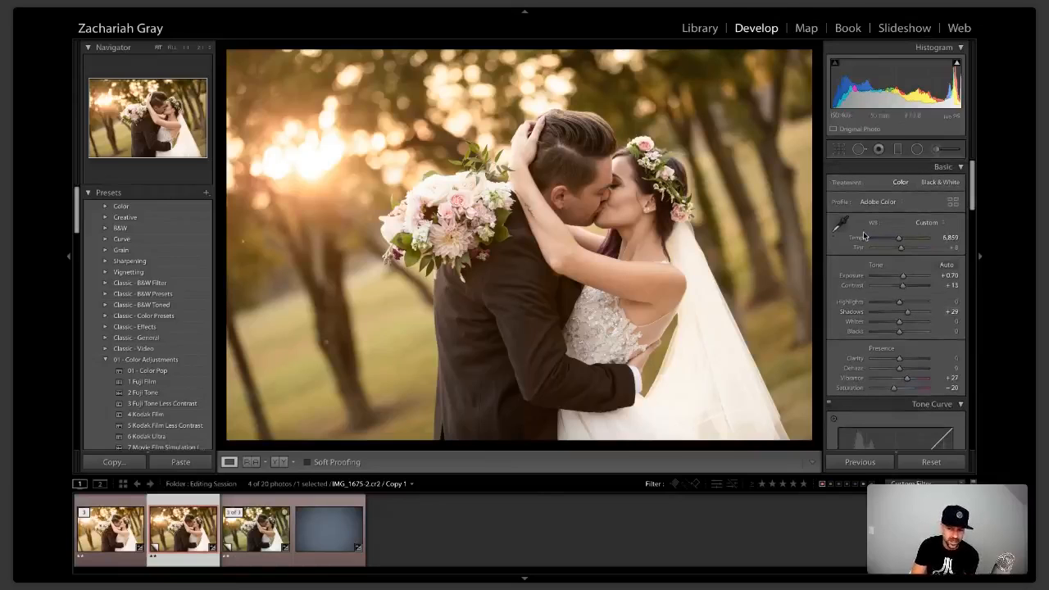
click(902, 202)
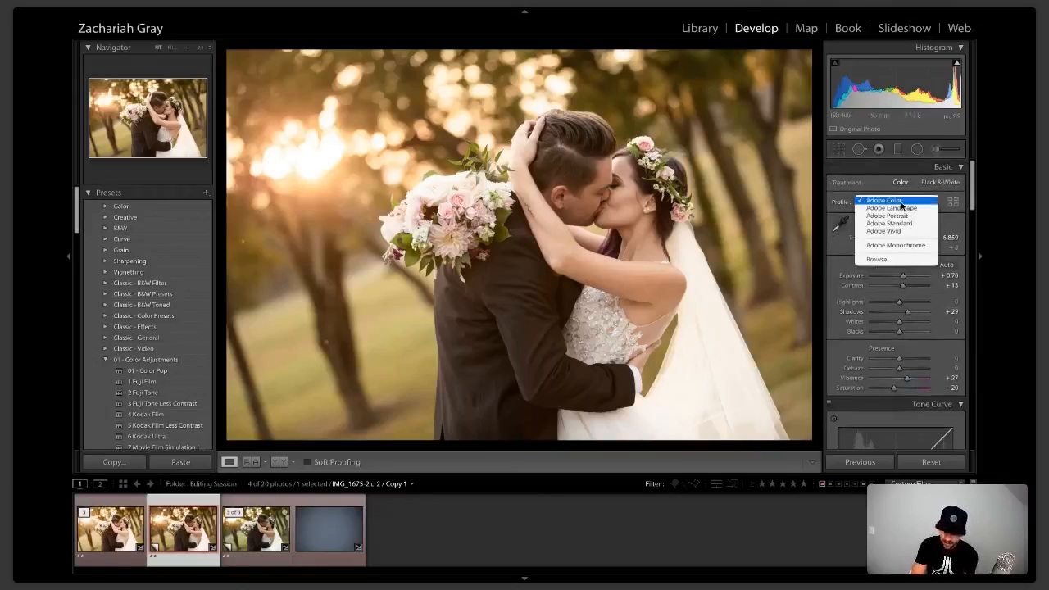
click(901, 204)
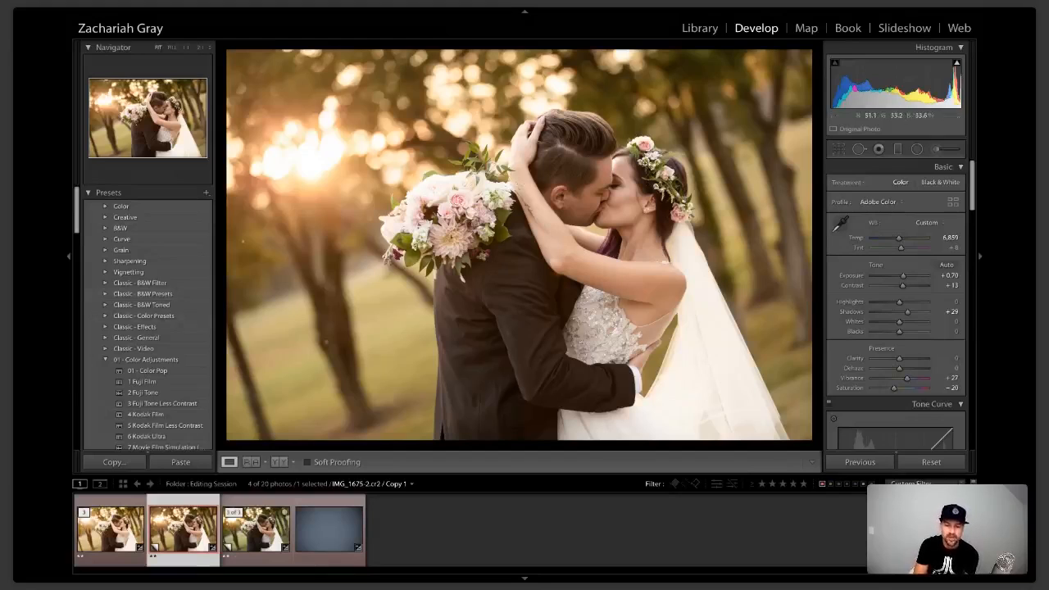
Step: Apply the 9 Fuji 160 Luminance preset to Copy 1 and set Saturation to -13
scroll(156, 369, down, 5)
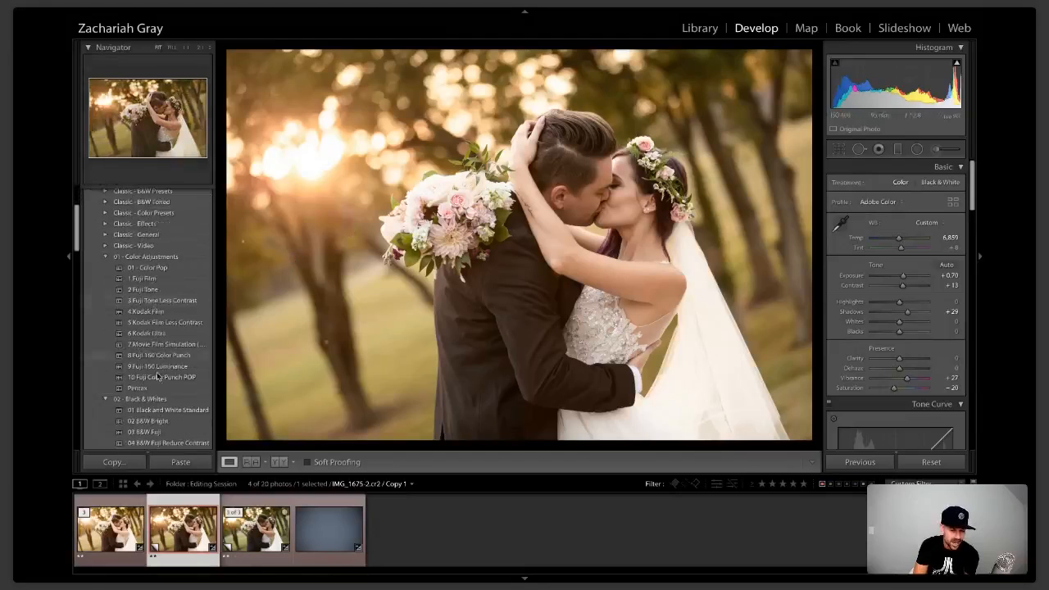
click(156, 369)
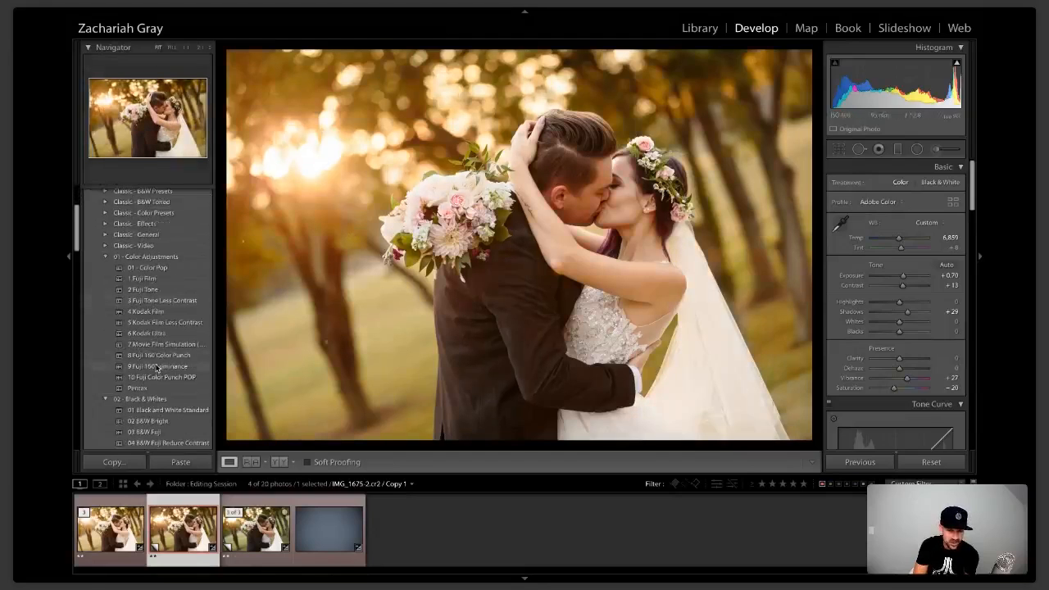
click(157, 369)
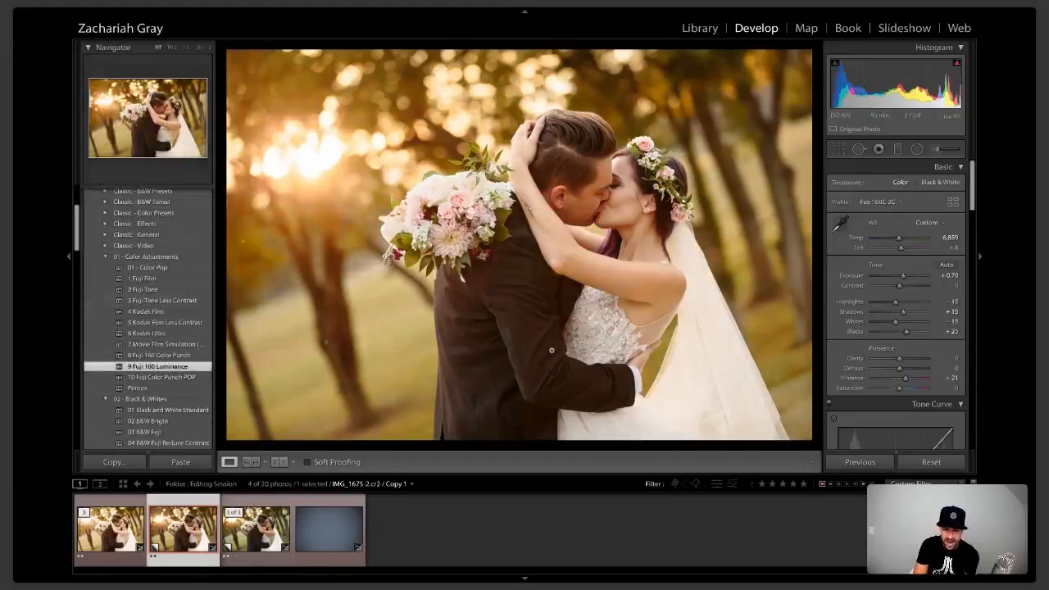
drag(899, 393, 895, 394)
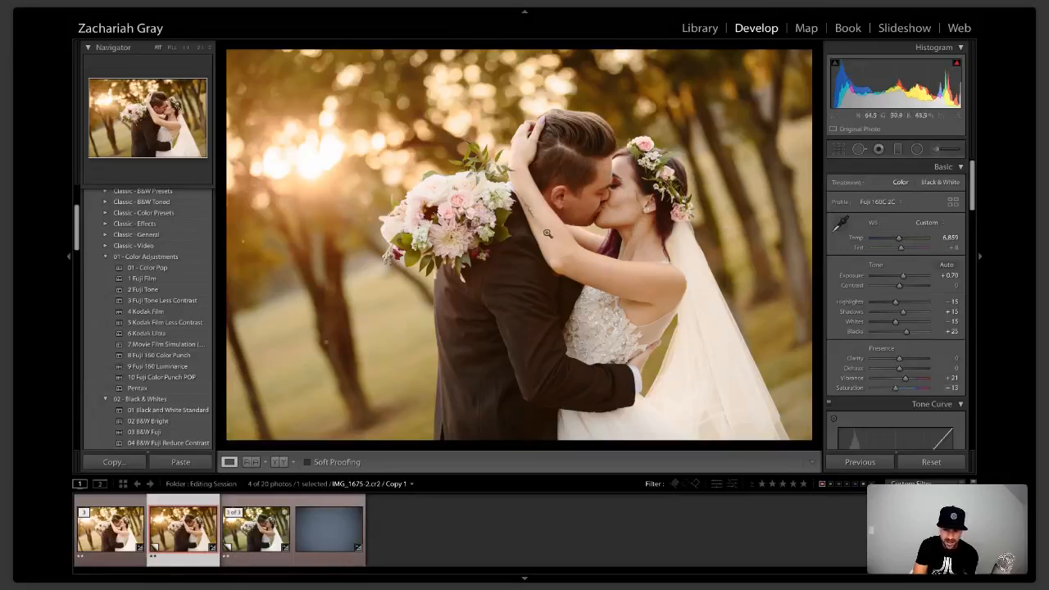
Step: Compare Copy 1 with Copy 2 and set Copy 1's Exposure to +0.85, Contrast to +5 and Shadows to +28
click(264, 538)
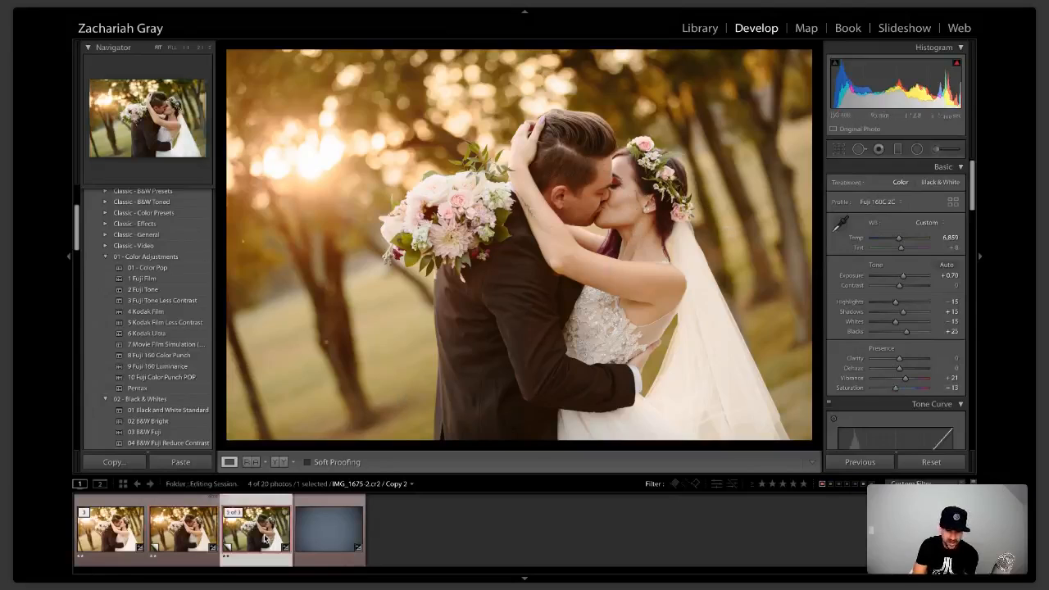
key(Left)
key(Right)
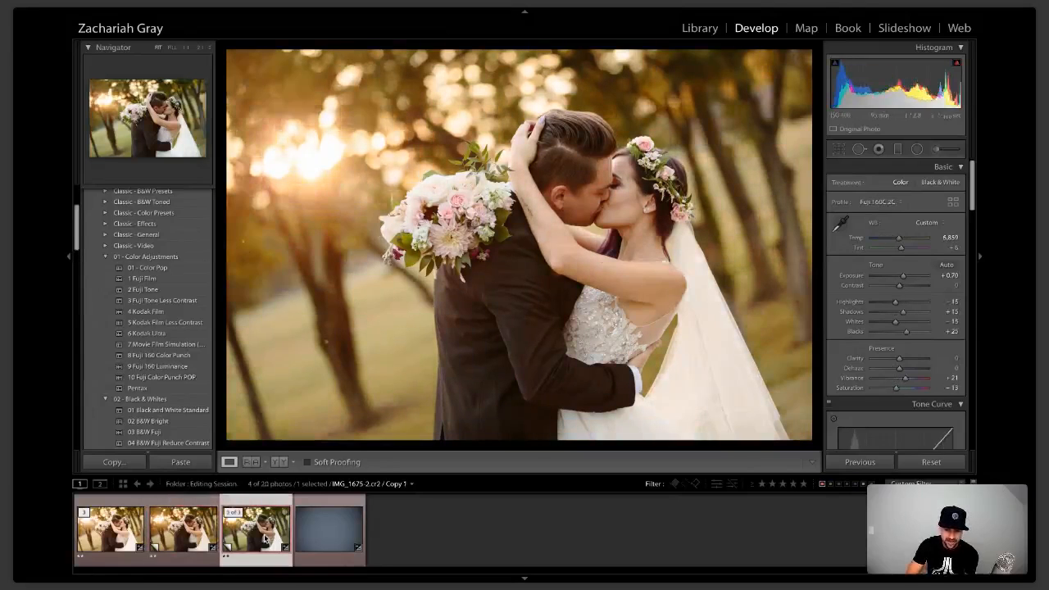
key(Left)
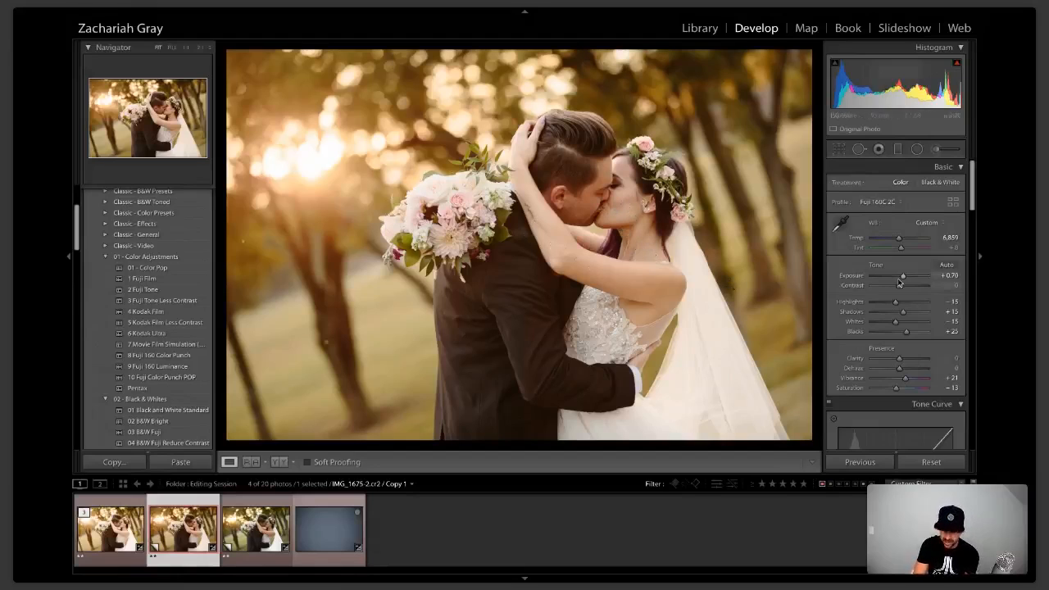
drag(901, 280, 905, 281)
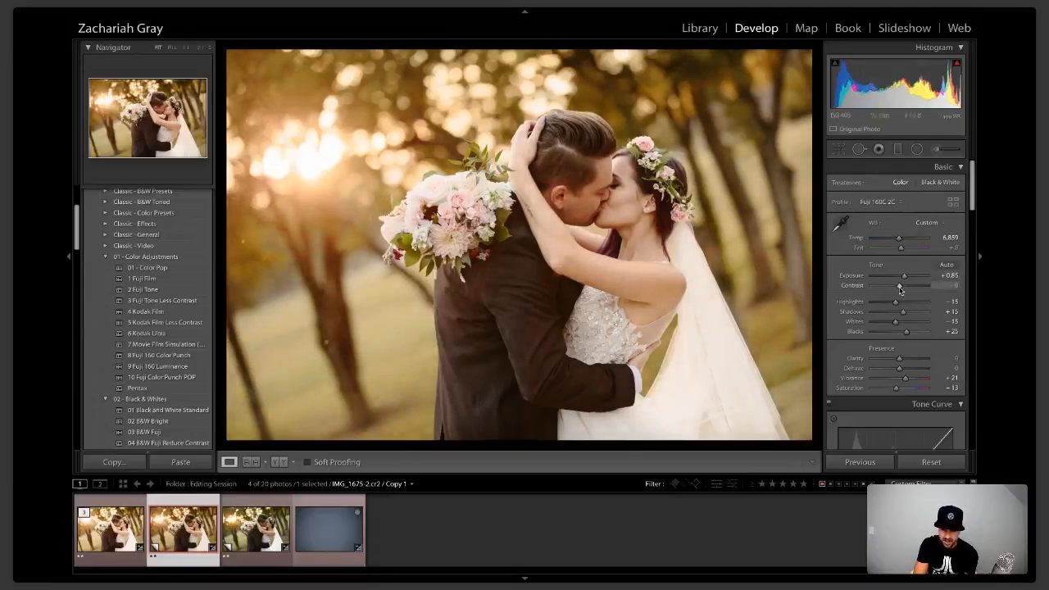
drag(900, 287, 908, 316)
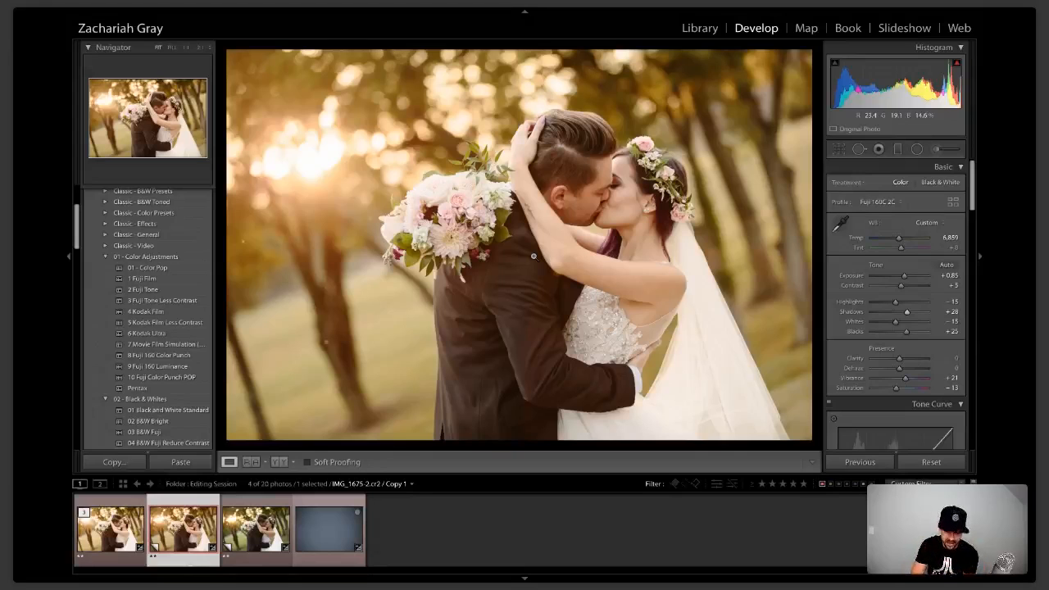
Step: Remove the red color label filter and open Copy 1 of the purple-haired bride portrait for a look at her skin
click(822, 485)
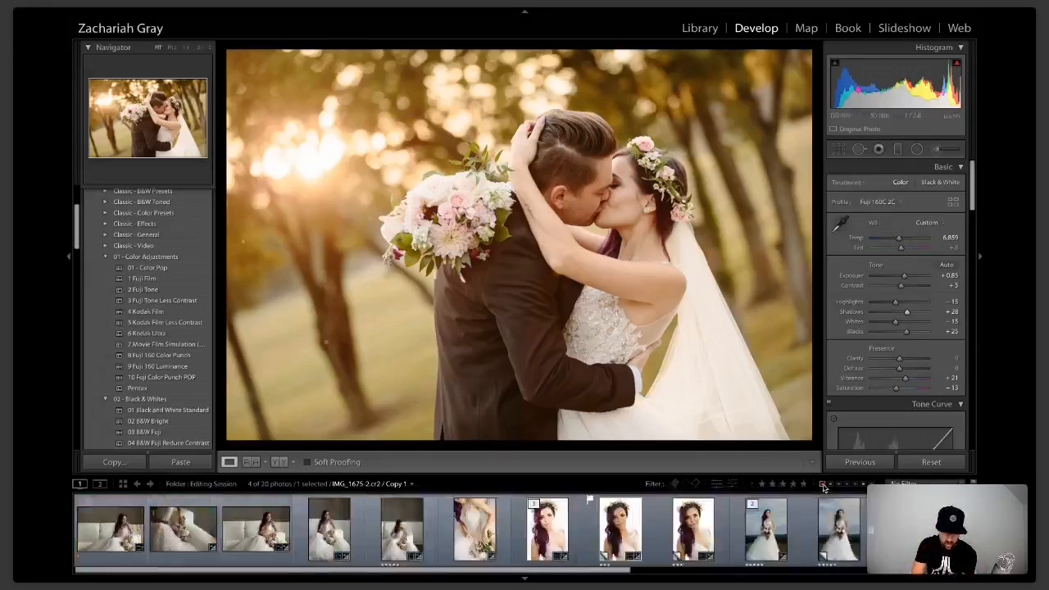
click(168, 533)
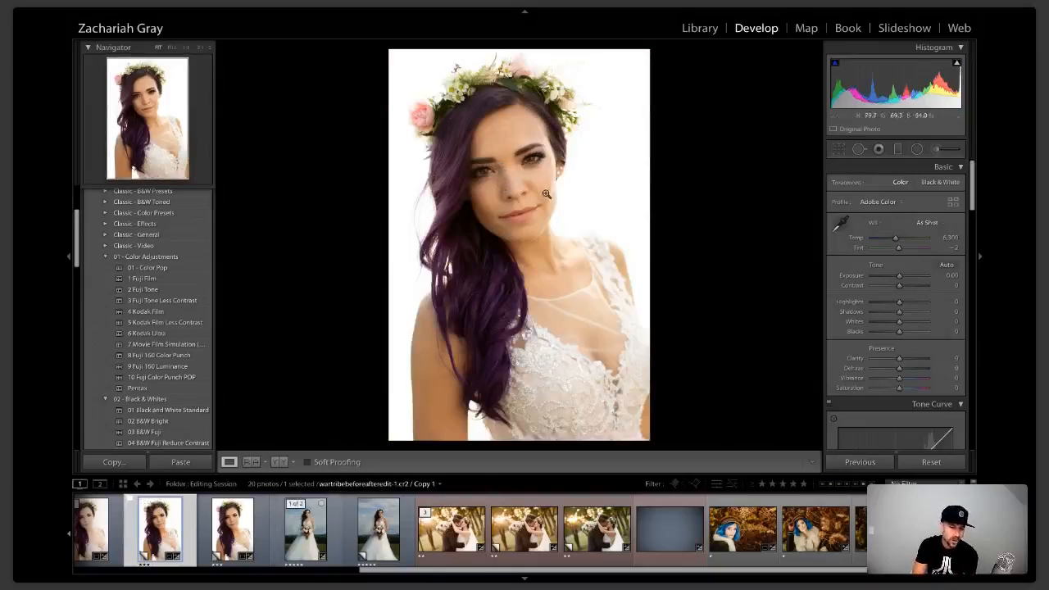
click(503, 145)
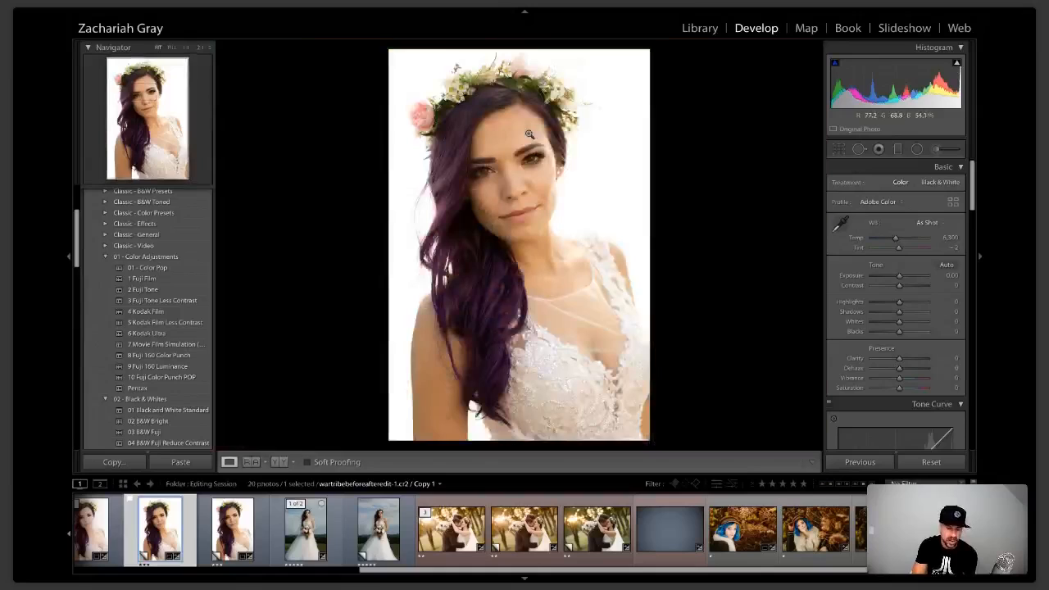
click(527, 129)
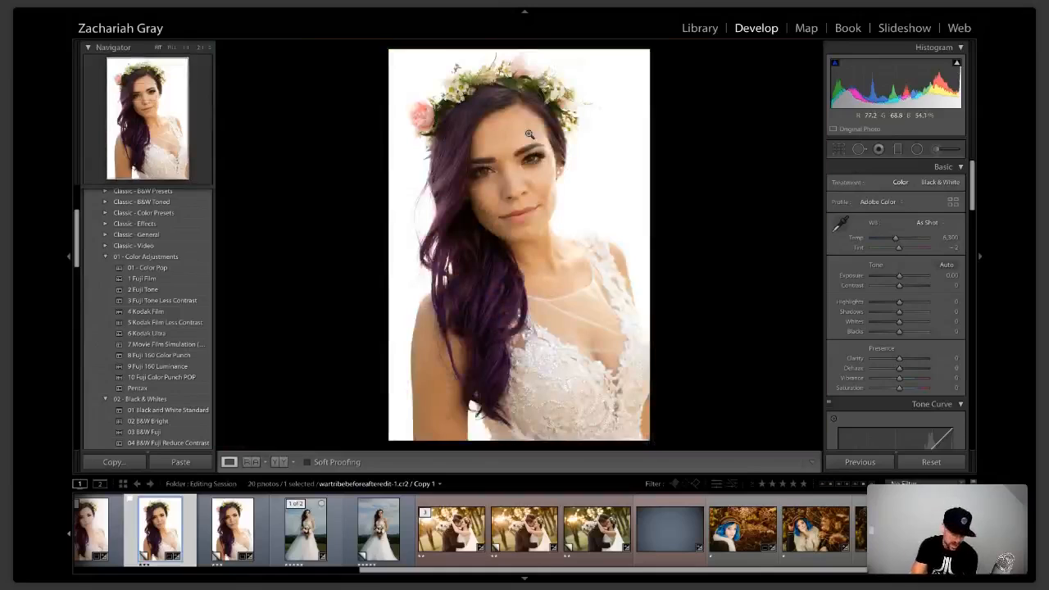
Step: Apply the 9 Fuji 160 Luminance preset to the bride portrait and set Contrast to +7 and Exposure to +0.15
click(525, 530)
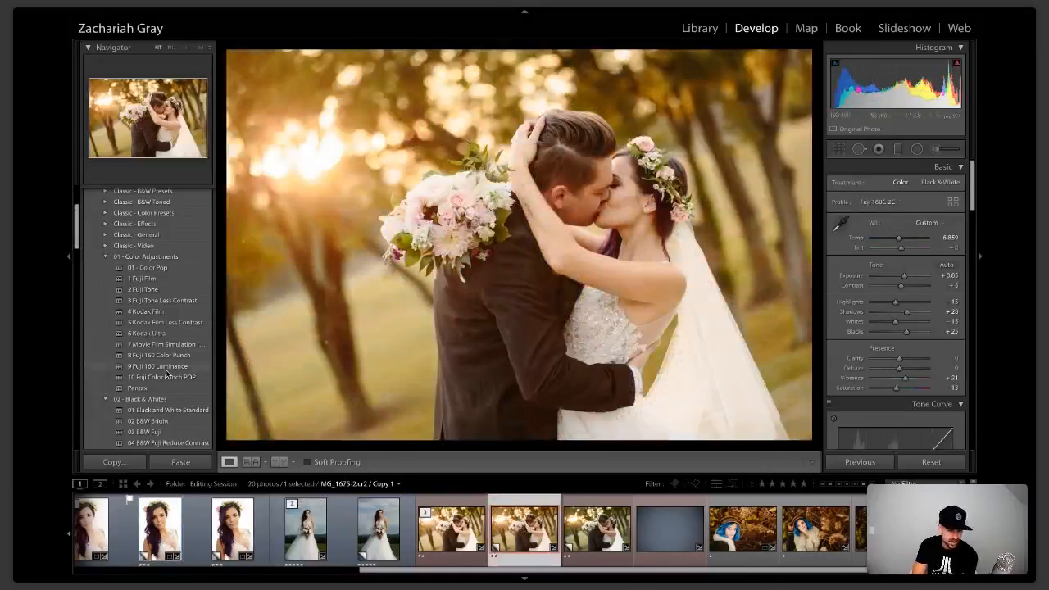
click(187, 529)
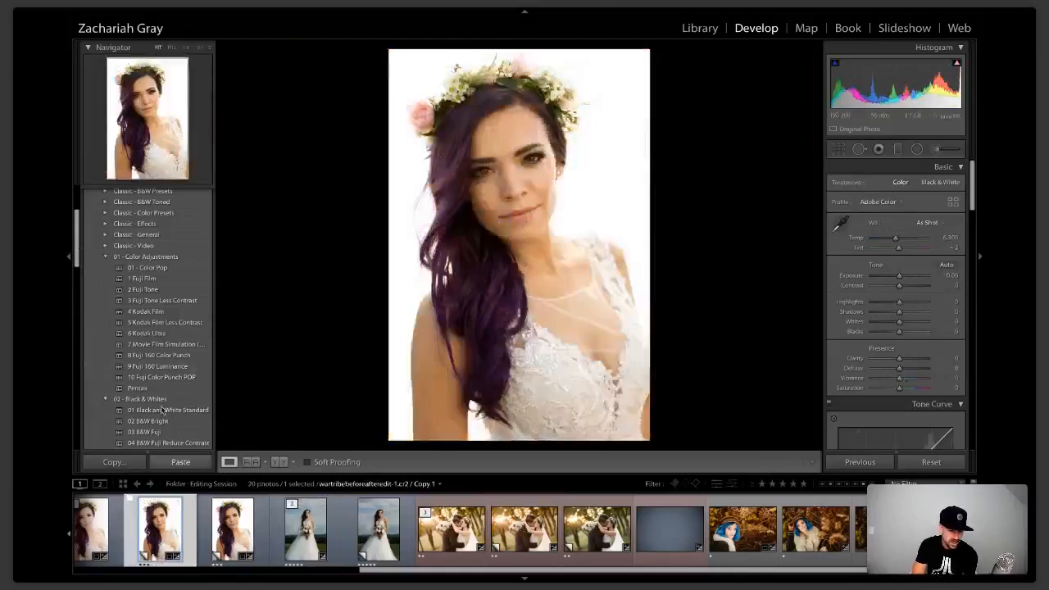
click(167, 369)
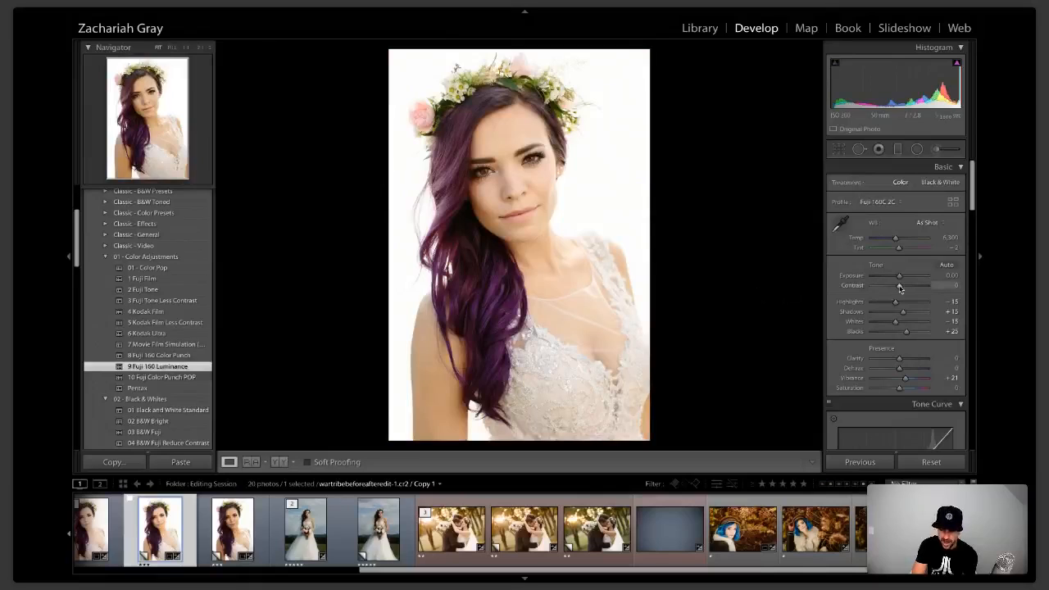
drag(899, 287, 901, 279)
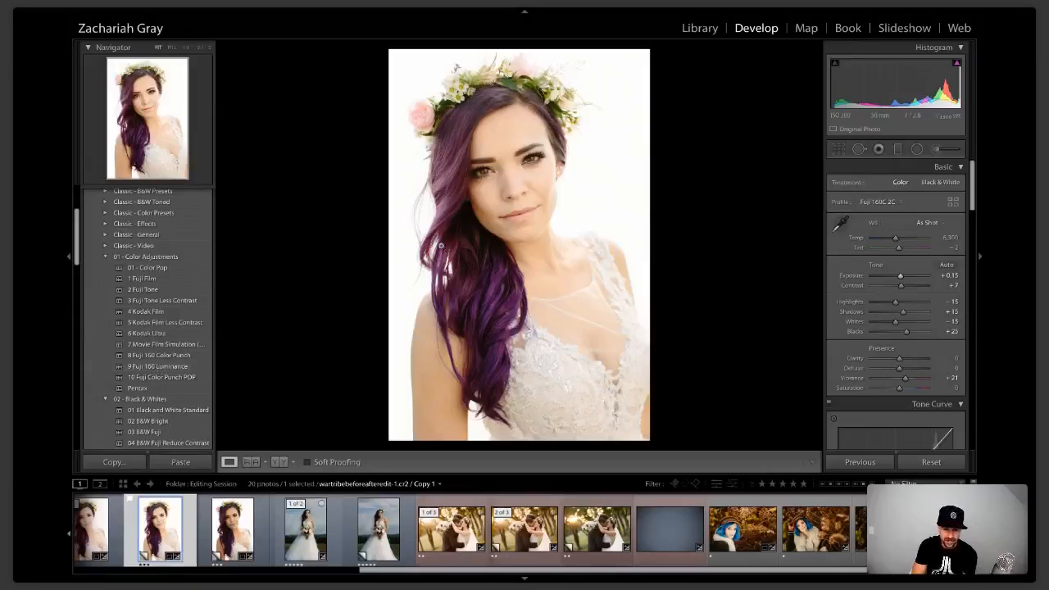
Step: Set up an adjustment brush for the bride's skin from Skin Smooth ++, with Clarity -88, Sharpness -87 and Noise 80
click(508, 137)
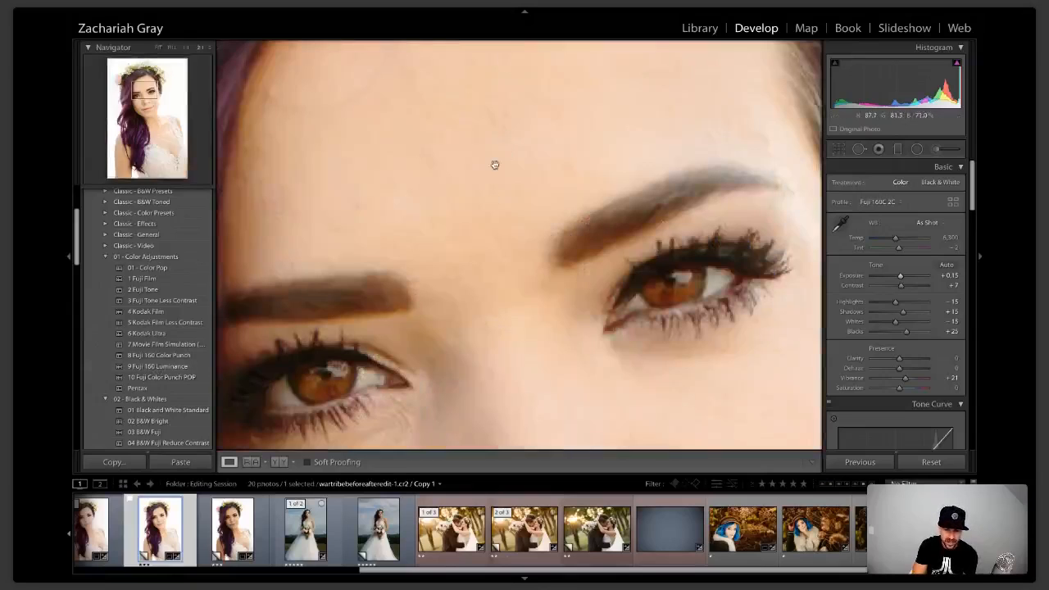
click(480, 192)
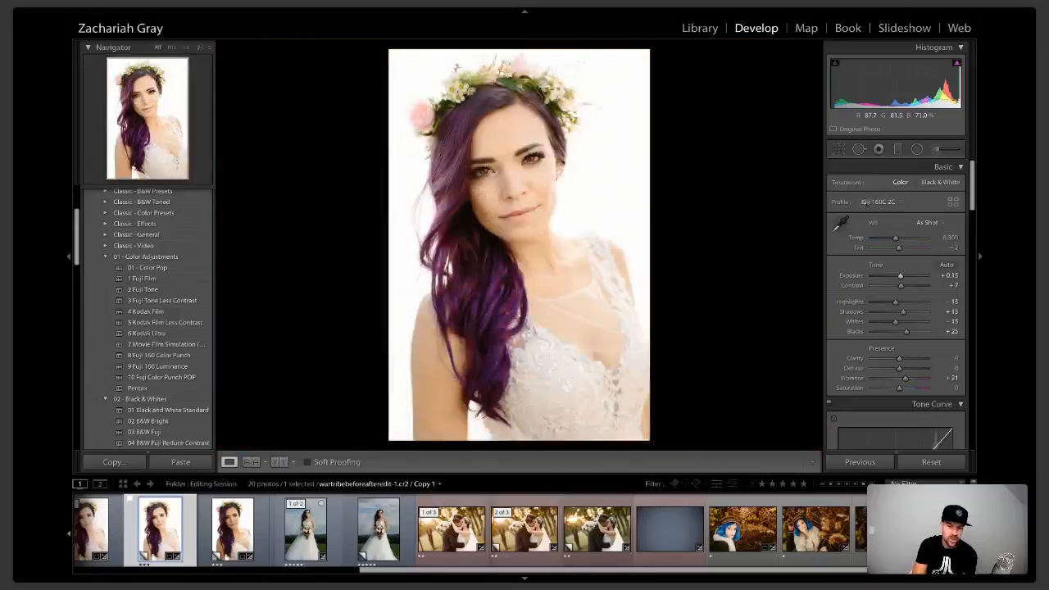
click(941, 151)
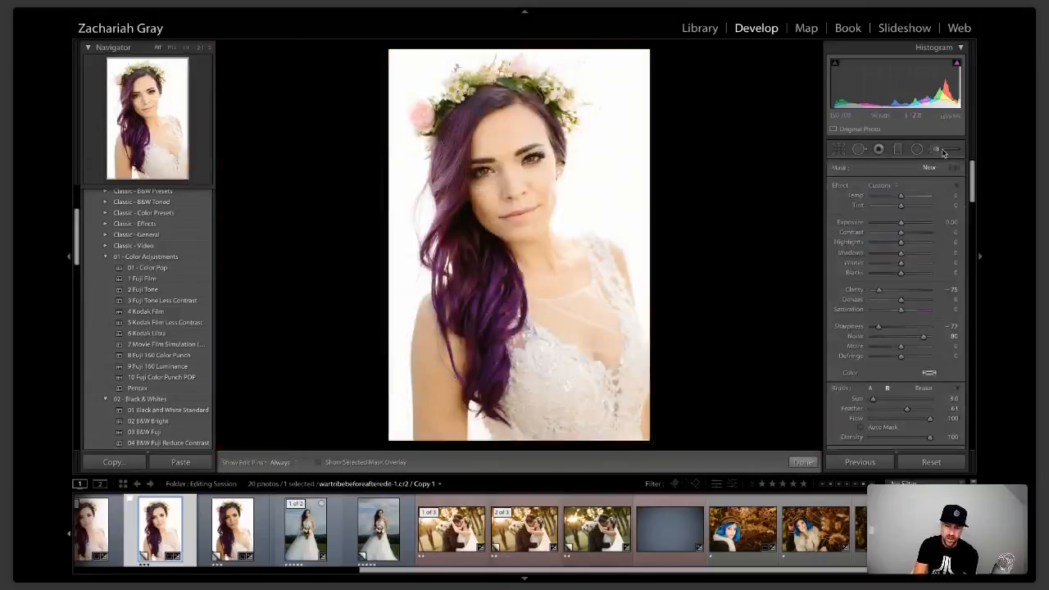
click(896, 187)
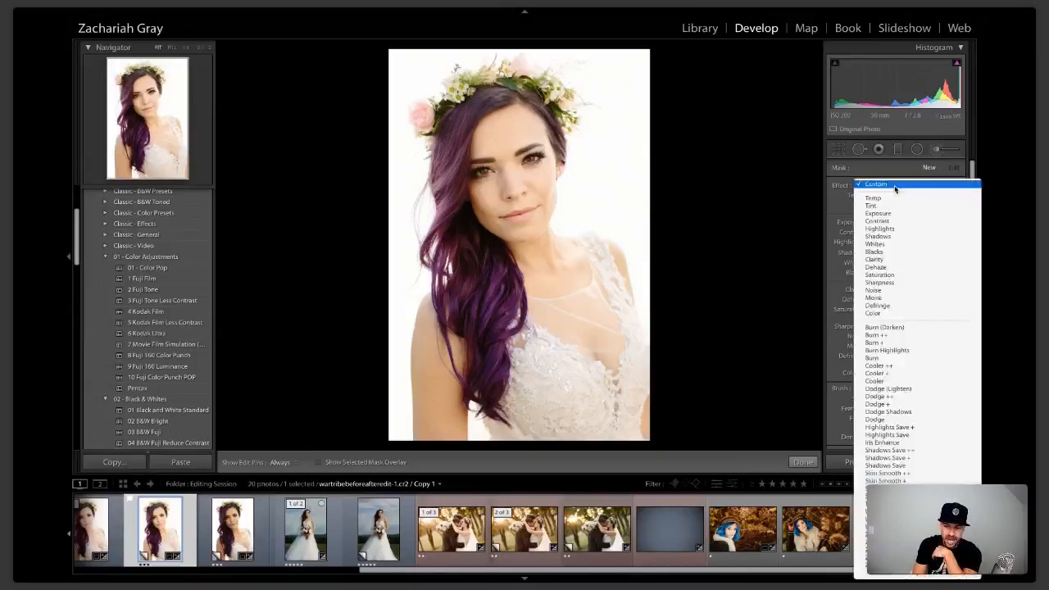
click(889, 474)
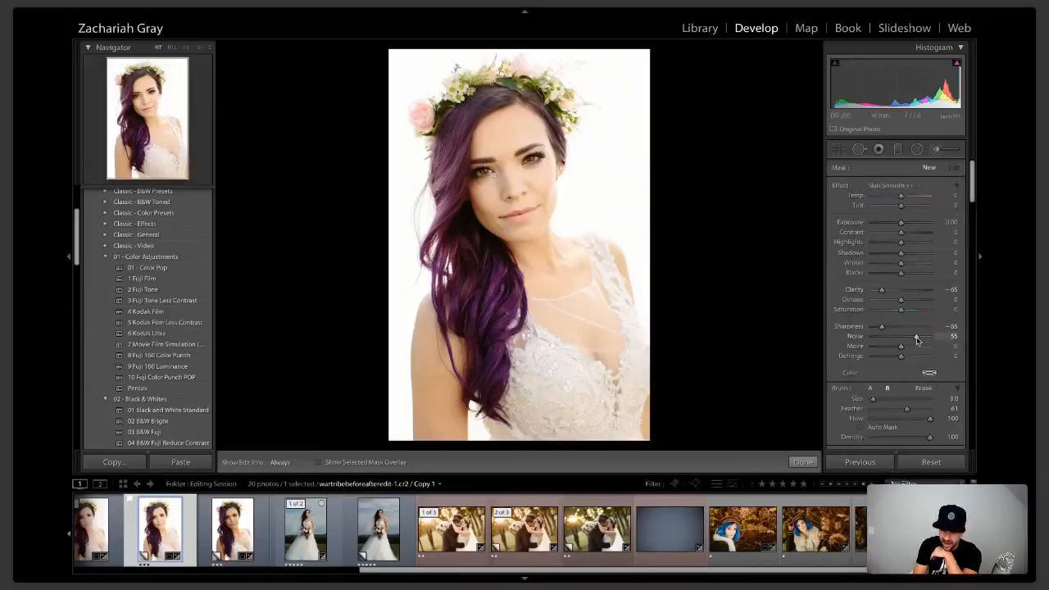
drag(917, 340, 875, 292)
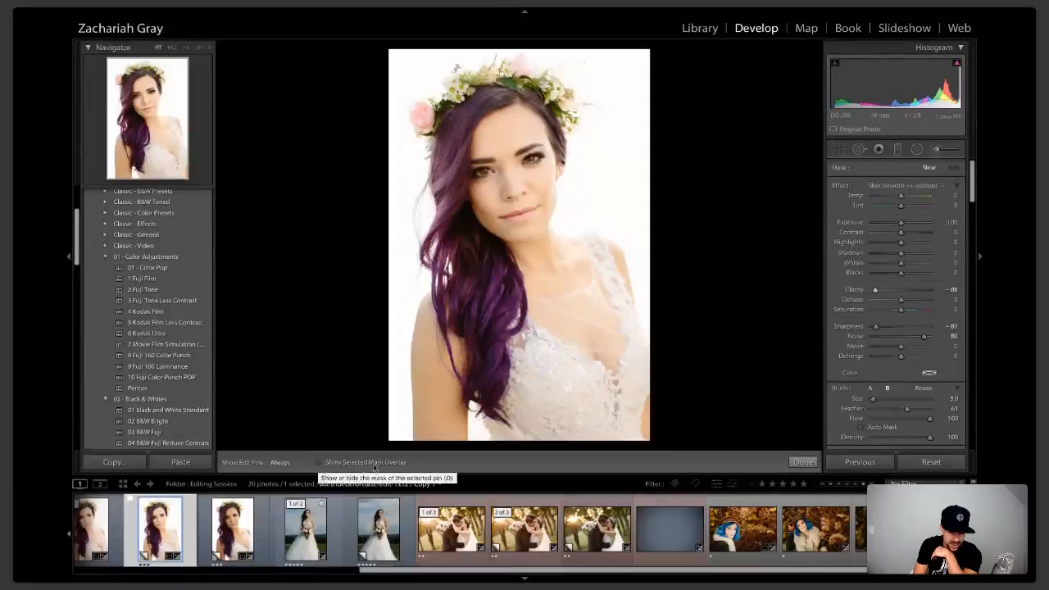
Step: Show the mask overlay without edit pins and brush a small patch of skin smoothing onto the bride's forehead
click(319, 463)
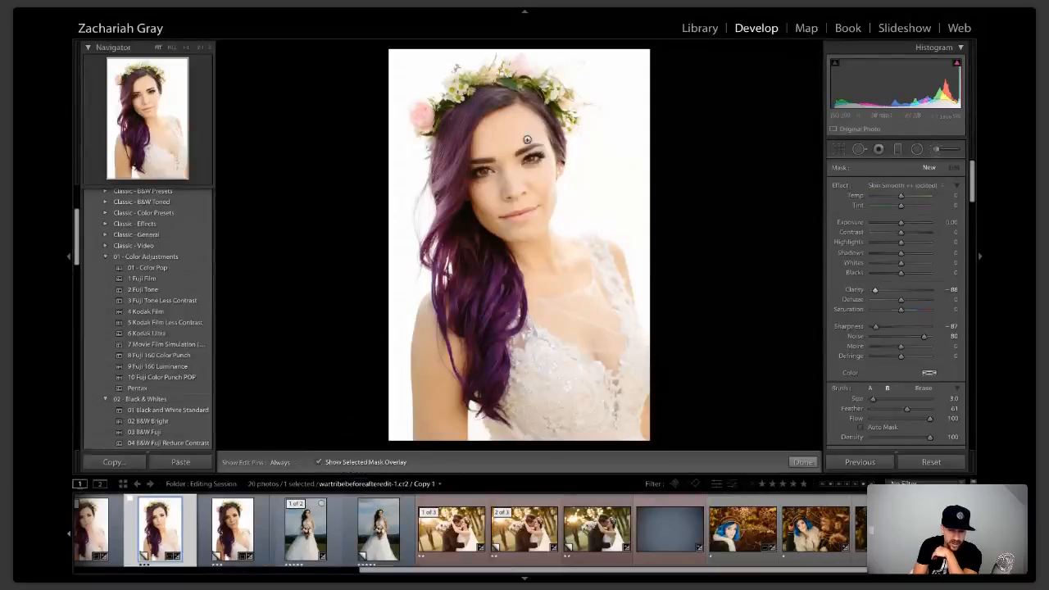
key(h)
mouse_move(510, 135)
mouse_down()
mouse_move(496, 136)
mouse_move(509, 136)
mouse_up()
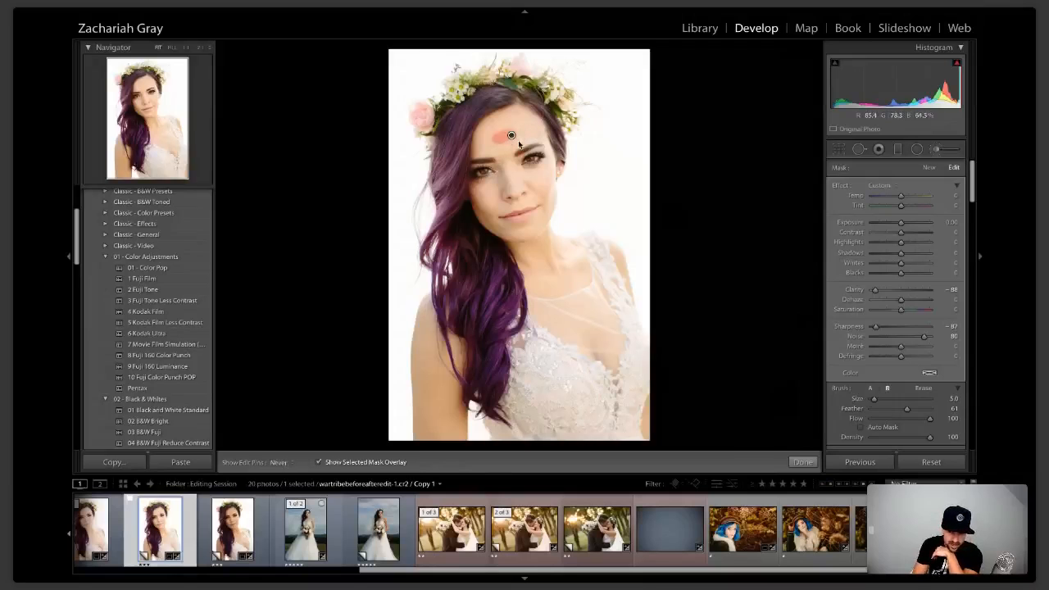
Step: Switch to the WebinarJam broadcast in Chrome and check the chat questions
key(super+h)
key(ctrl+Right)
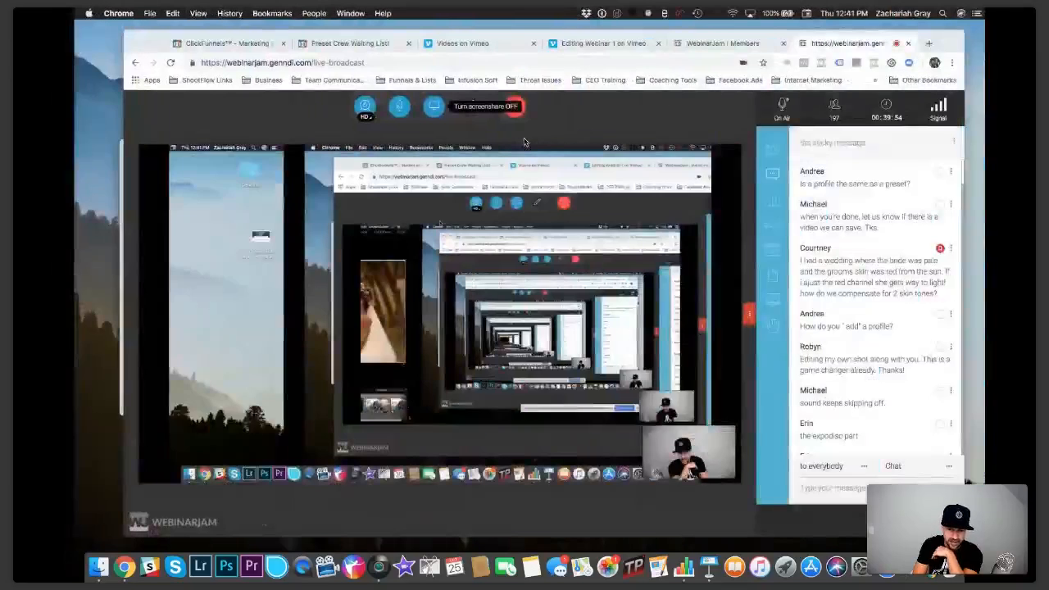
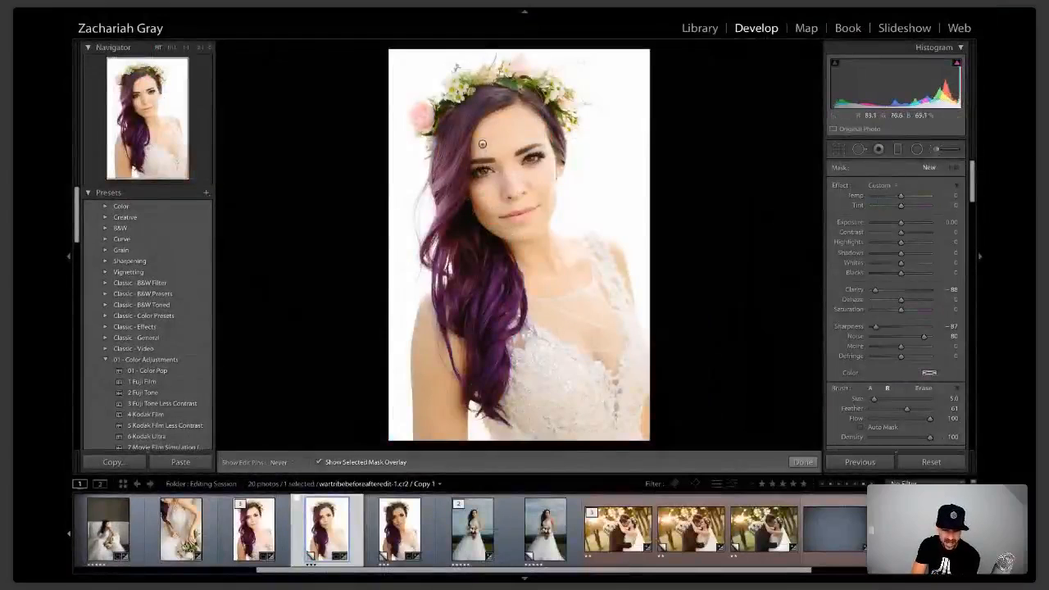
Step: Brush the skin smoothing adjustment over the bride's forehead, nose, cheeks and chin, reducing the brush size to 2.0 for the finer areas
mouse_move(479, 144)
mouse_down()
mouse_move(542, 135)
mouse_move(516, 149)
mouse_up()
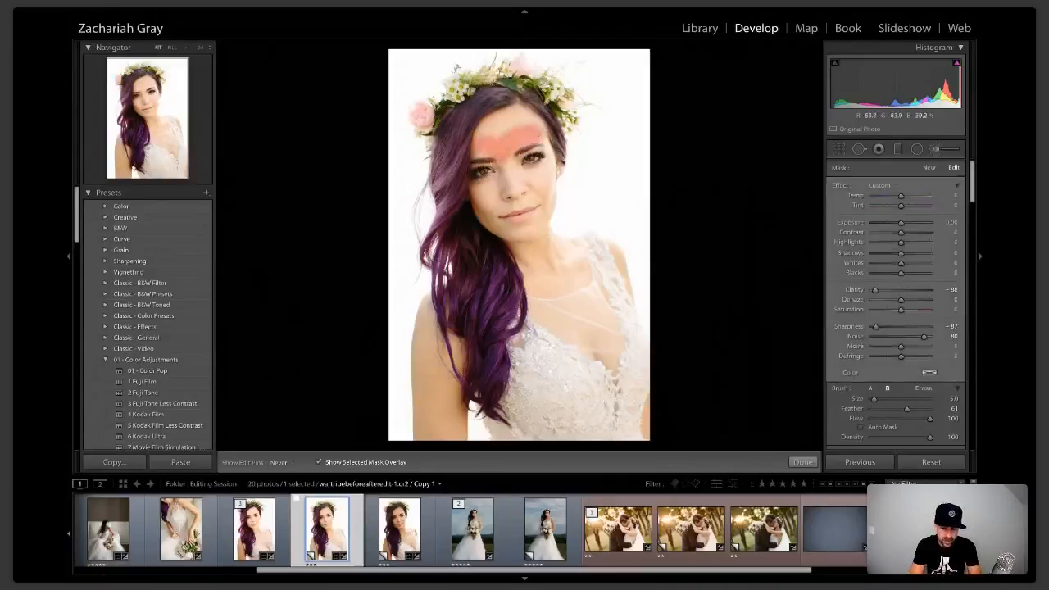
key(z)
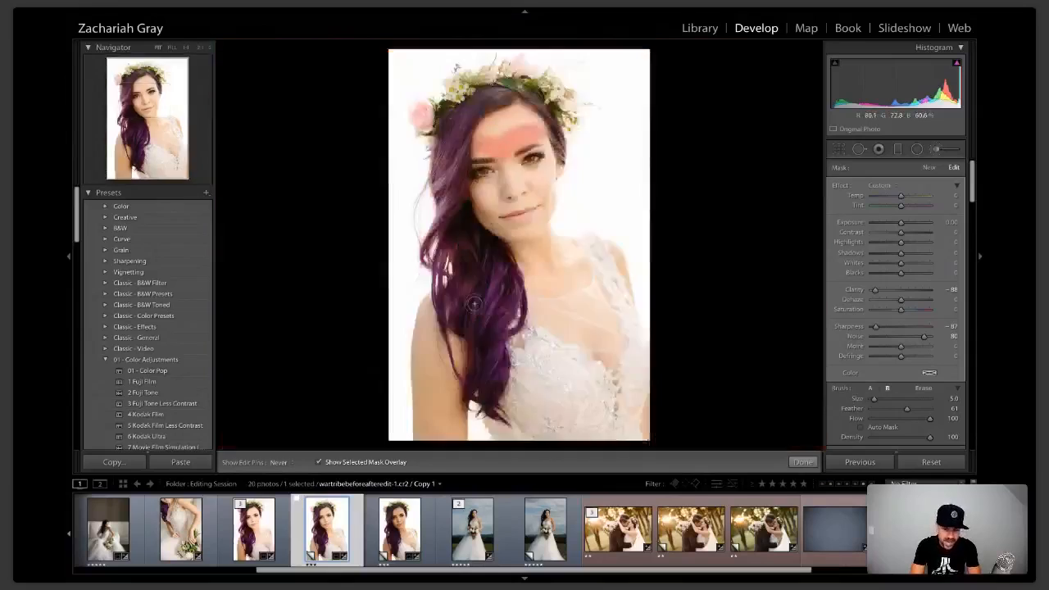
key(z)
mouse_move(490, 130)
mouse_down()
mouse_move(523, 111)
mouse_move(490, 120)
mouse_up()
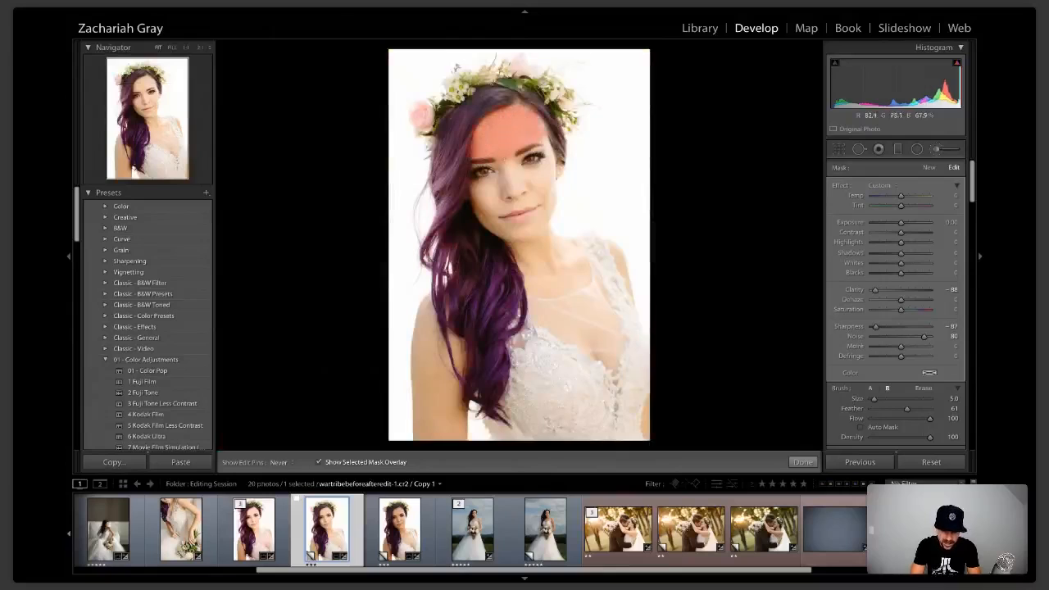
mouse_move(507, 159)
mouse_down()
mouse_move(515, 192)
mouse_move(487, 182)
mouse_move(486, 205)
mouse_up()
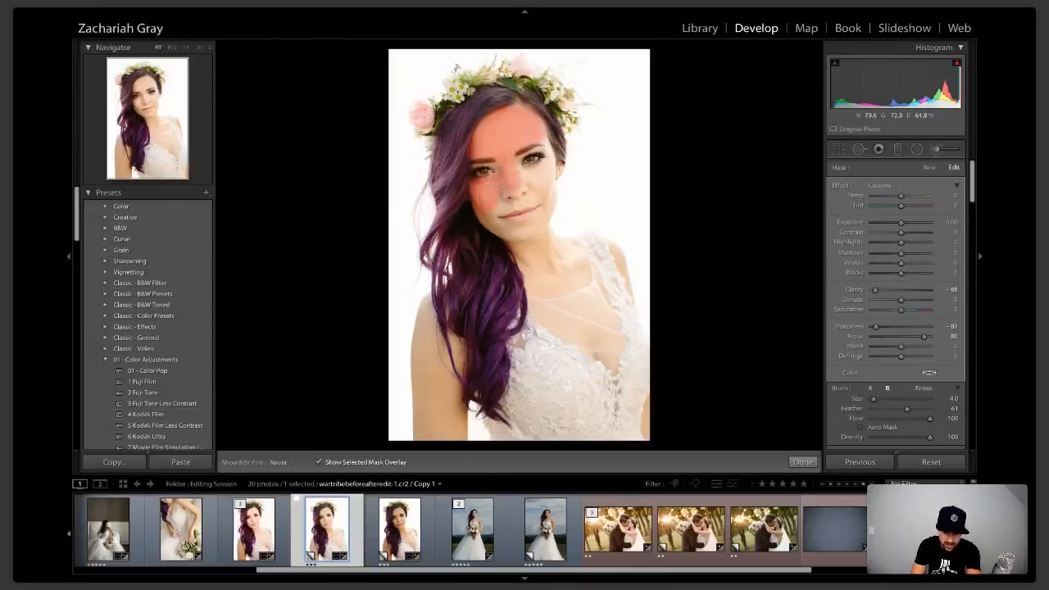
mouse_move(488, 223)
mouse_down()
mouse_move(524, 235)
mouse_move(540, 219)
mouse_move(539, 172)
mouse_move(551, 170)
mouse_up()
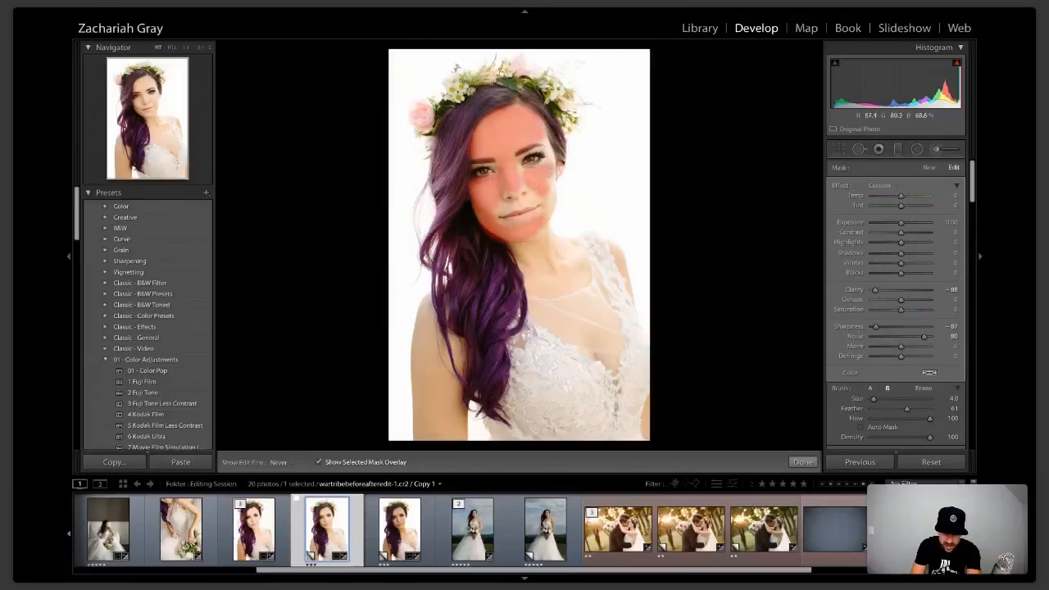
key([)
mouse_move(533, 198)
mouse_down()
mouse_move(503, 199)
mouse_move(501, 209)
mouse_move(531, 202)
mouse_up()
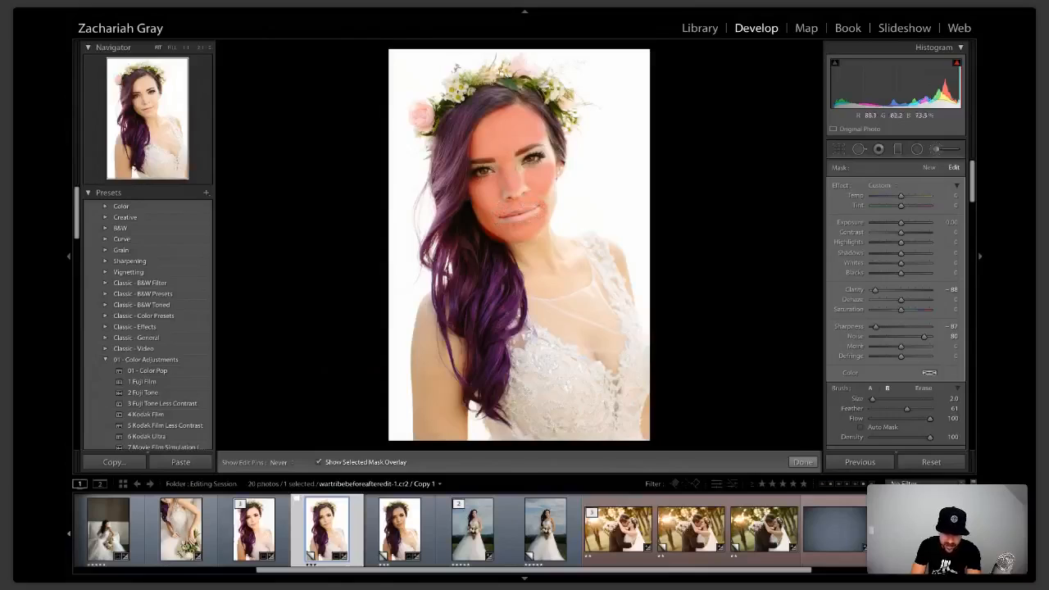
Step: Enlarge the brush to 7.0, extend the skin smoothing over the bride's neck, chest and arm, and finish the adjustment
key(bracketright)
mouse_move(543, 236)
mouse_down()
mouse_move(564, 256)
mouse_move(568, 280)
mouse_move(535, 279)
mouse_move(537, 251)
mouse_move(578, 281)
mouse_move(566, 293)
mouse_up()
mouse_move(428, 325)
mouse_down()
mouse_move(428, 420)
mouse_move(436, 428)
mouse_move(443, 387)
mouse_move(448, 432)
mouse_move(434, 382)
mouse_move(424, 432)
mouse_up()
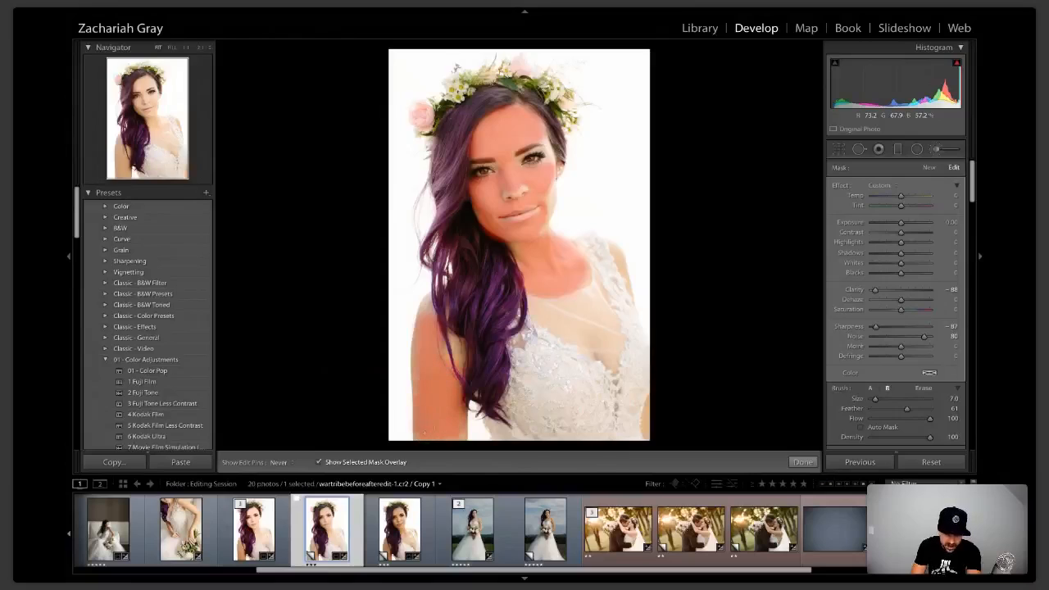
click(805, 464)
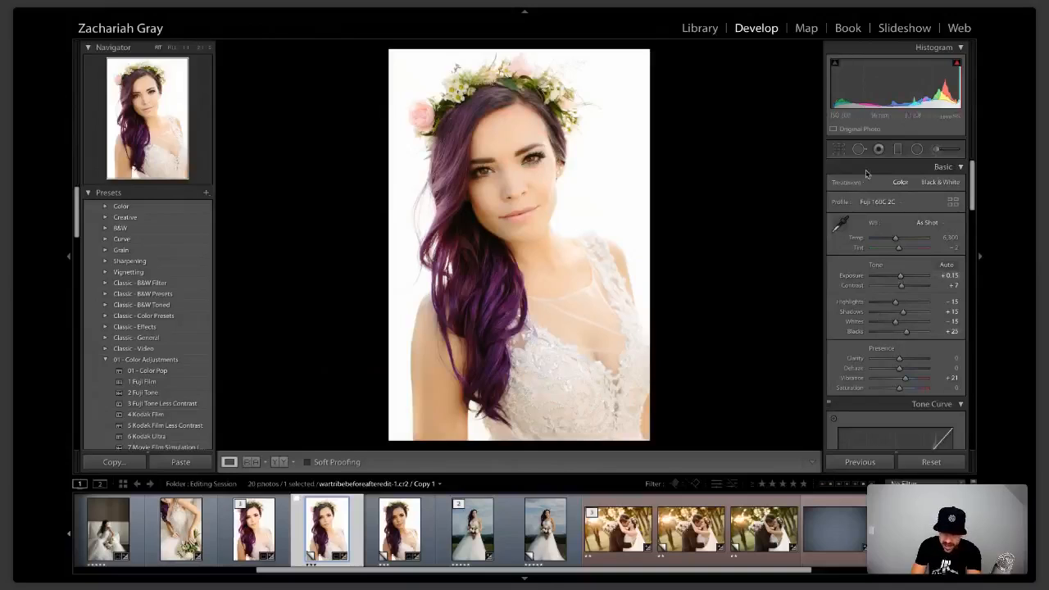
Step: Lower the smoothing strength for a new adjustment brush to Clarity -55 and Sharpness -48, and close the brush
click(949, 150)
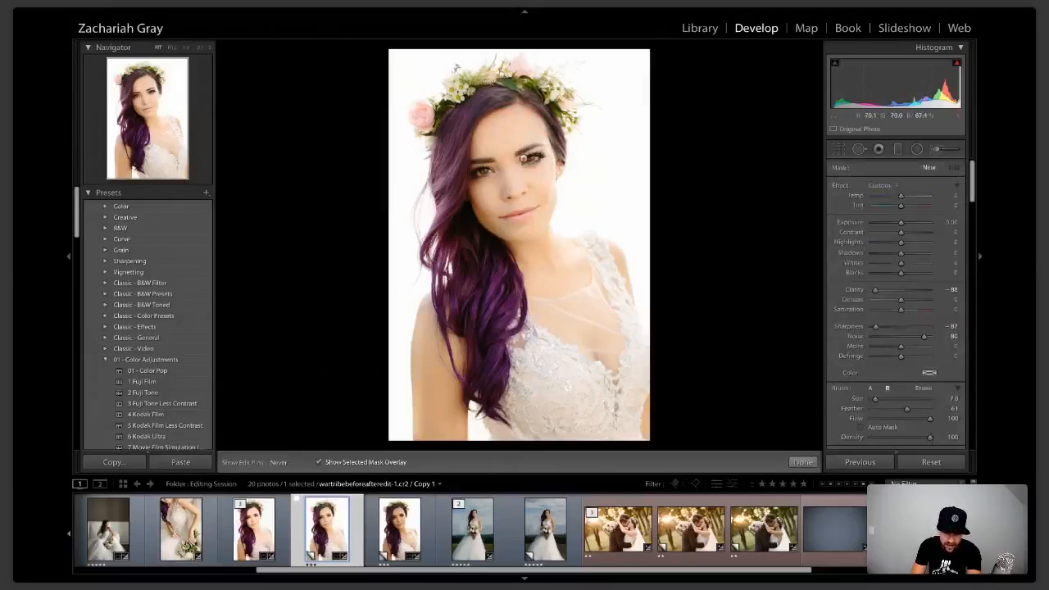
click(801, 463)
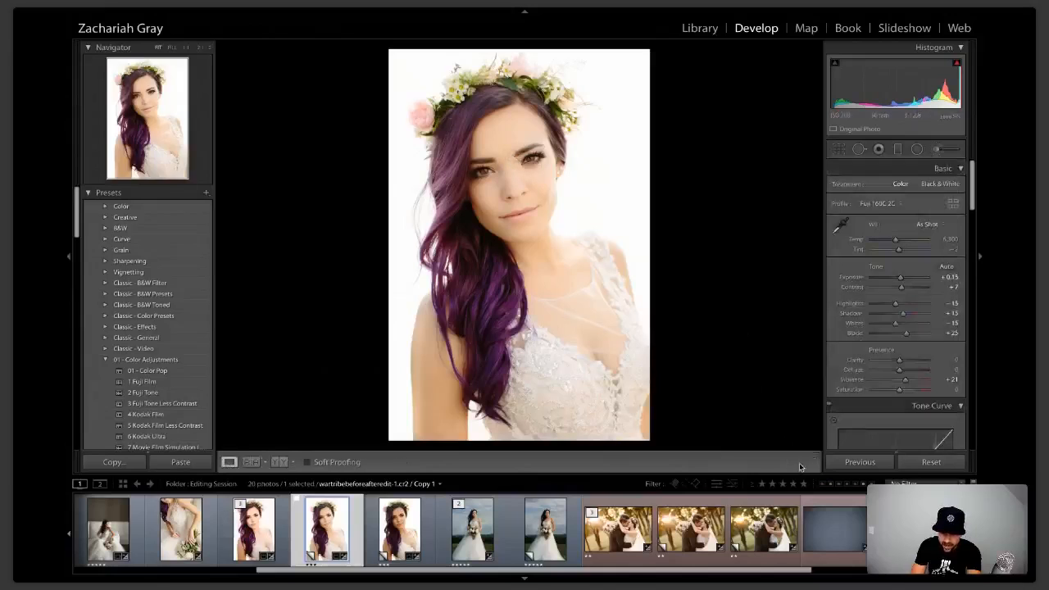
click(942, 148)
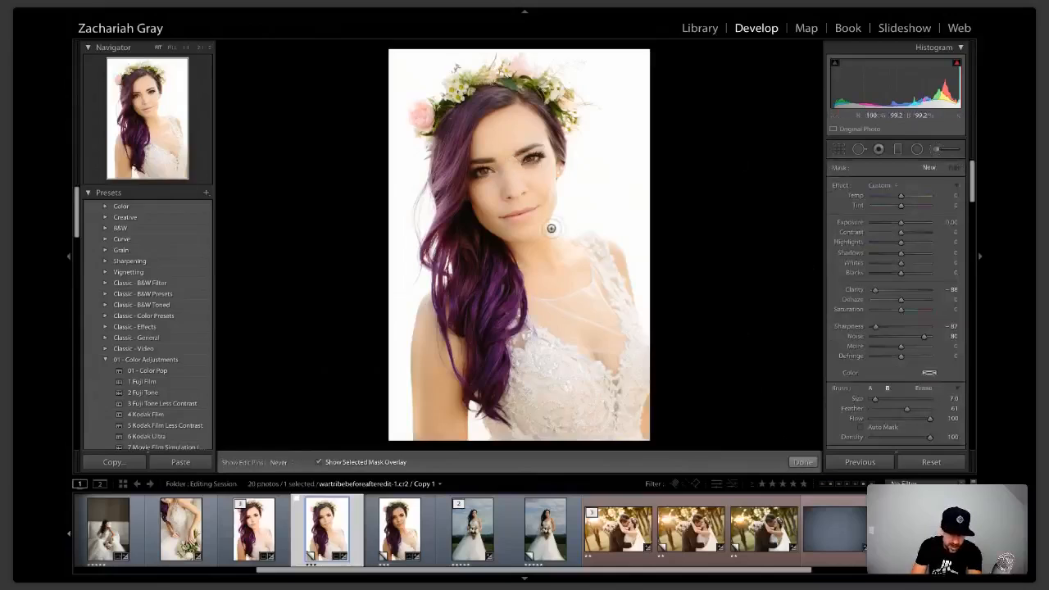
click(319, 462)
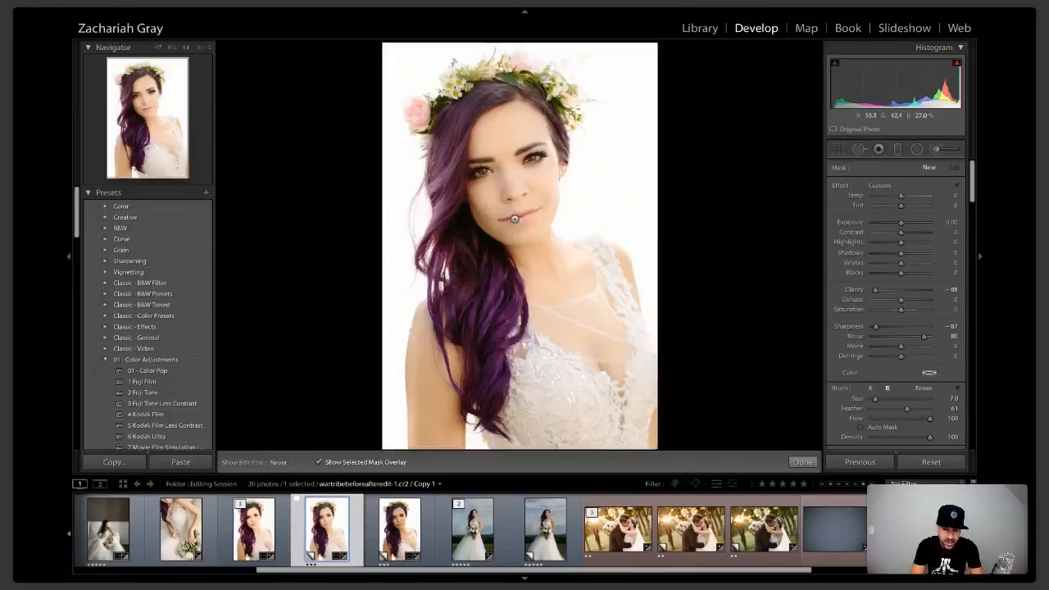
key(z)
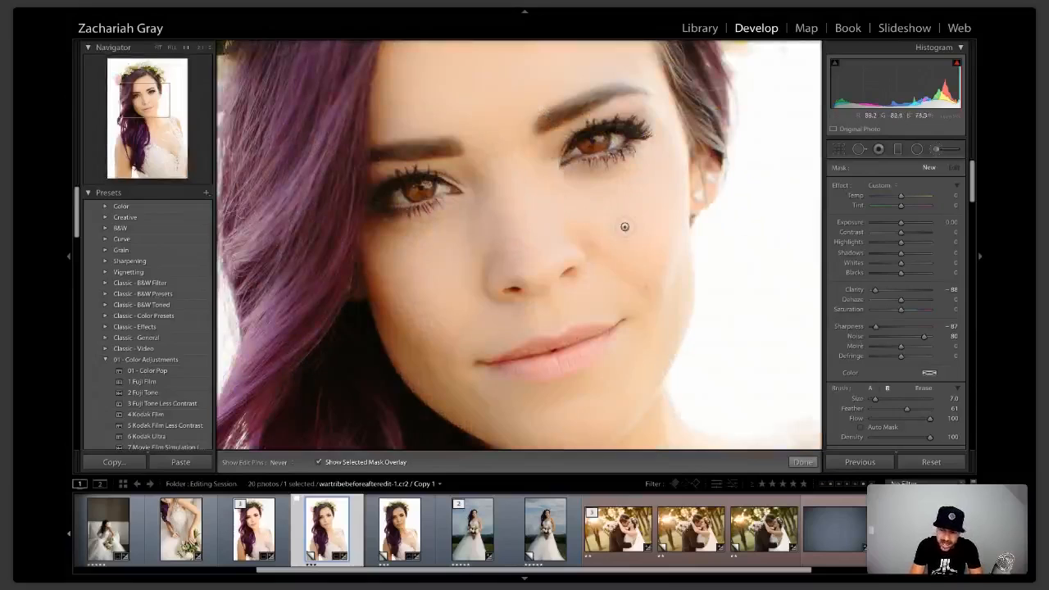
mouse_move(875, 290)
mouse_down()
mouse_move(901, 291)
mouse_move(885, 292)
mouse_up()
drag(875, 327, 886, 329)
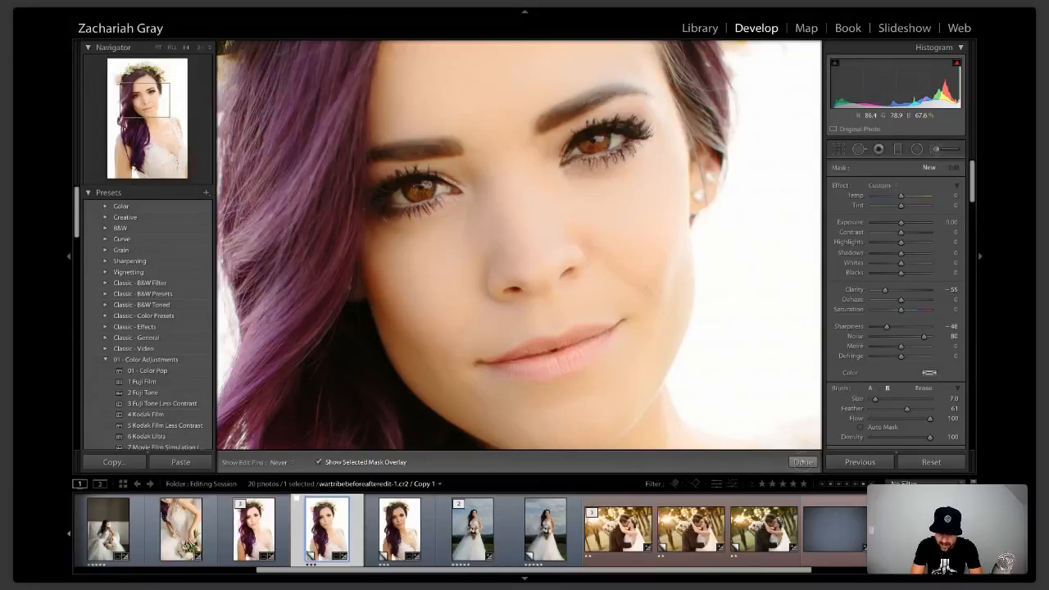
click(802, 462)
click(705, 305)
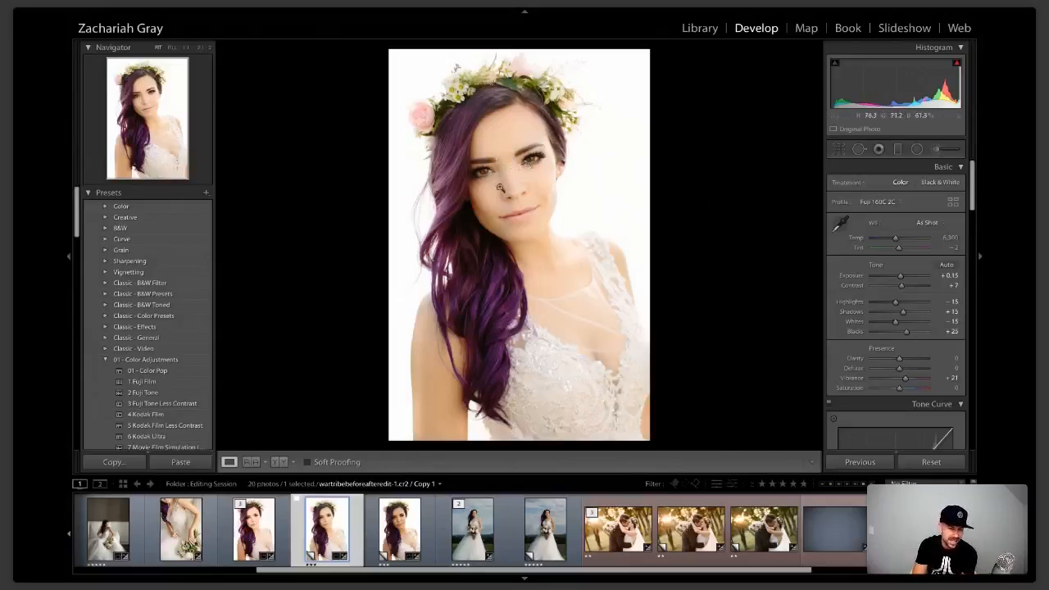
Step: Apply the 9 Fuji 160 Luminance preset to the first photo of the bride on the white sofa and set Exposure to +0.30
scroll(381, 522, up, 4)
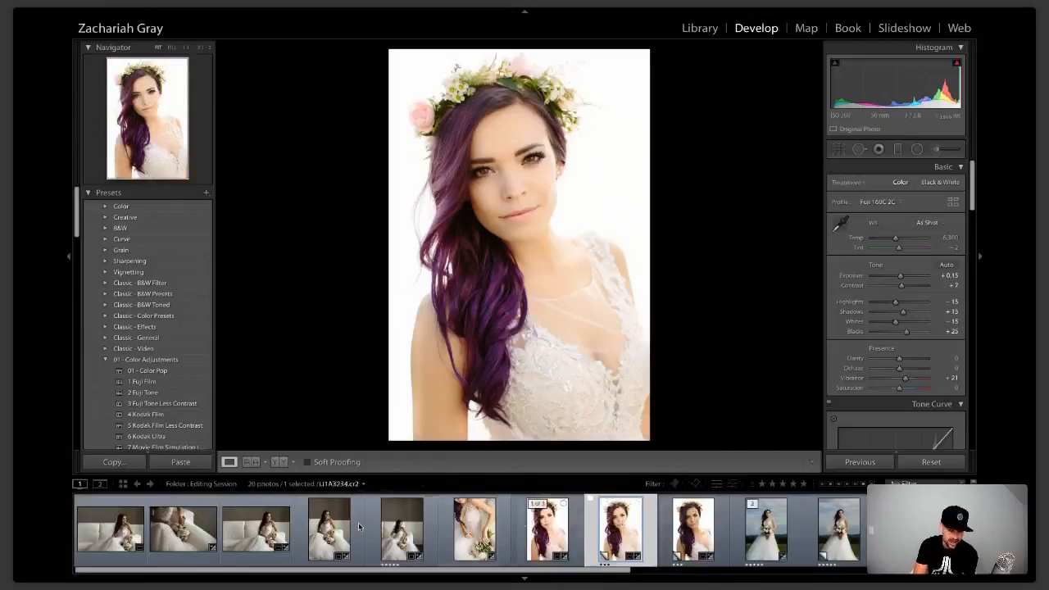
click(115, 532)
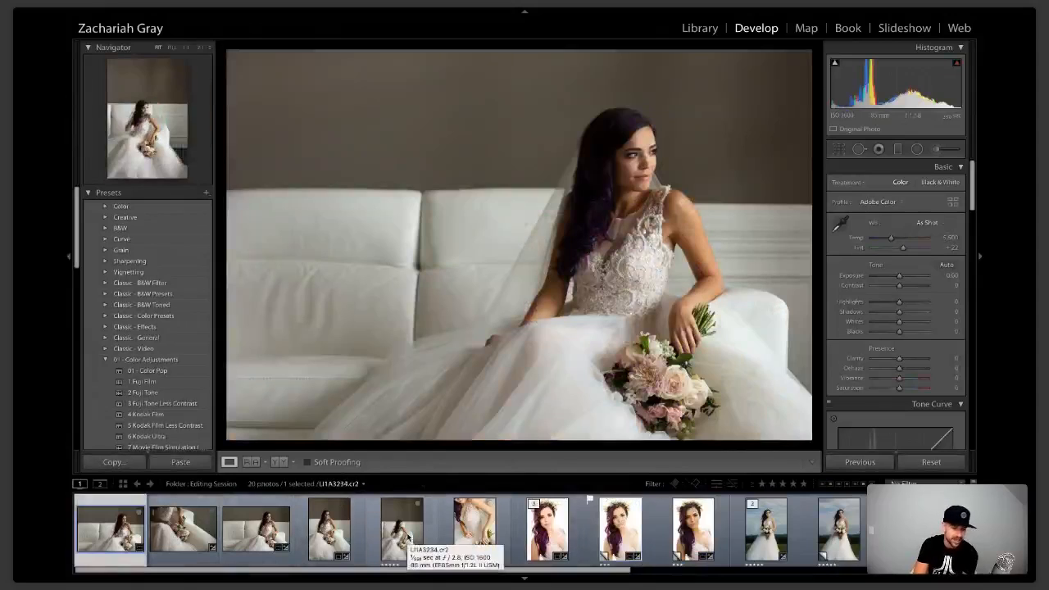
scroll(109, 257, down, 3)
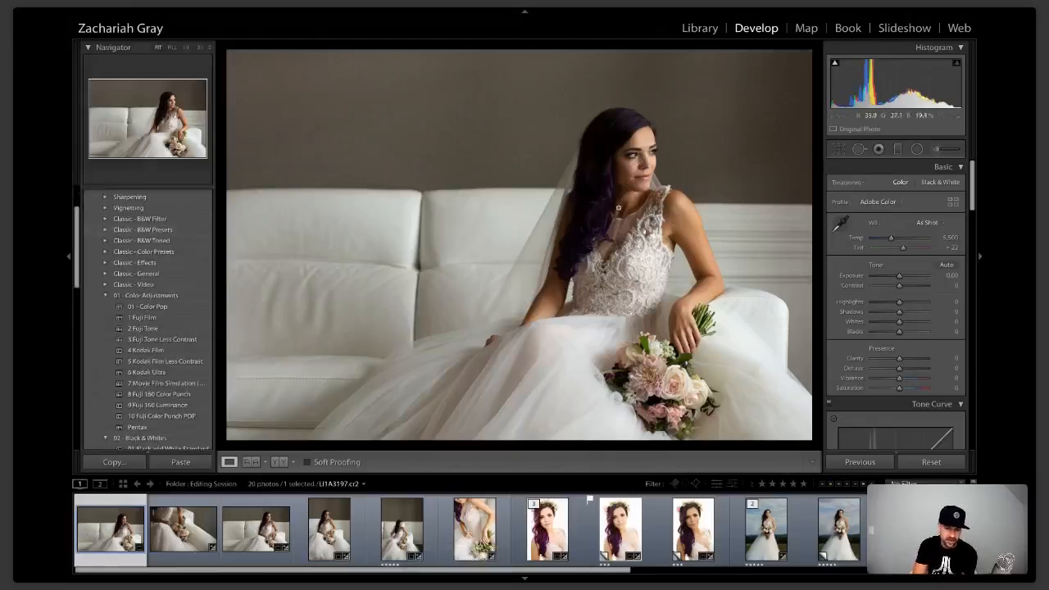
click(159, 405)
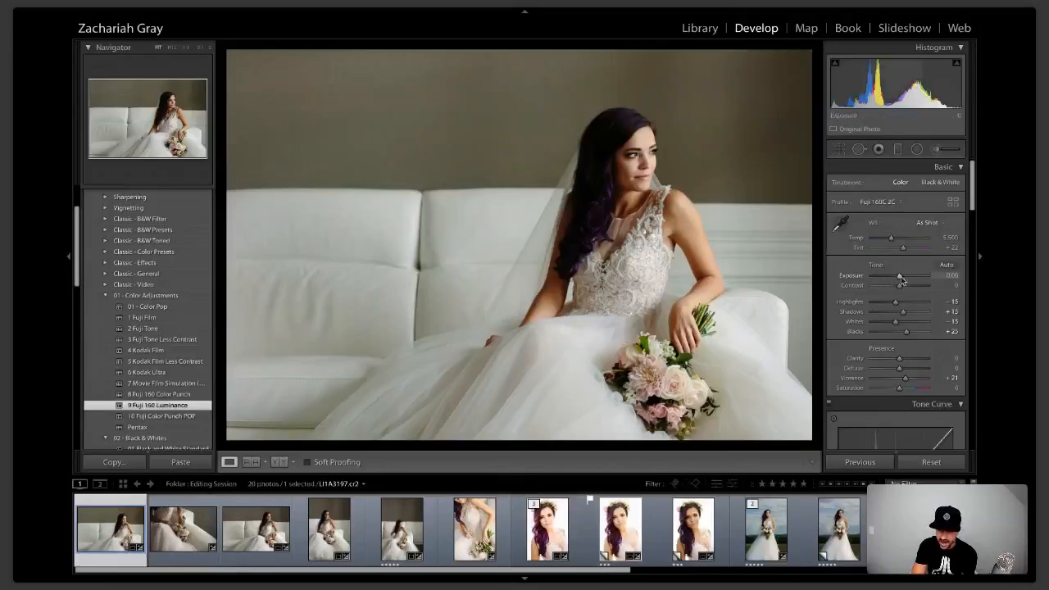
drag(899, 279, 901, 279)
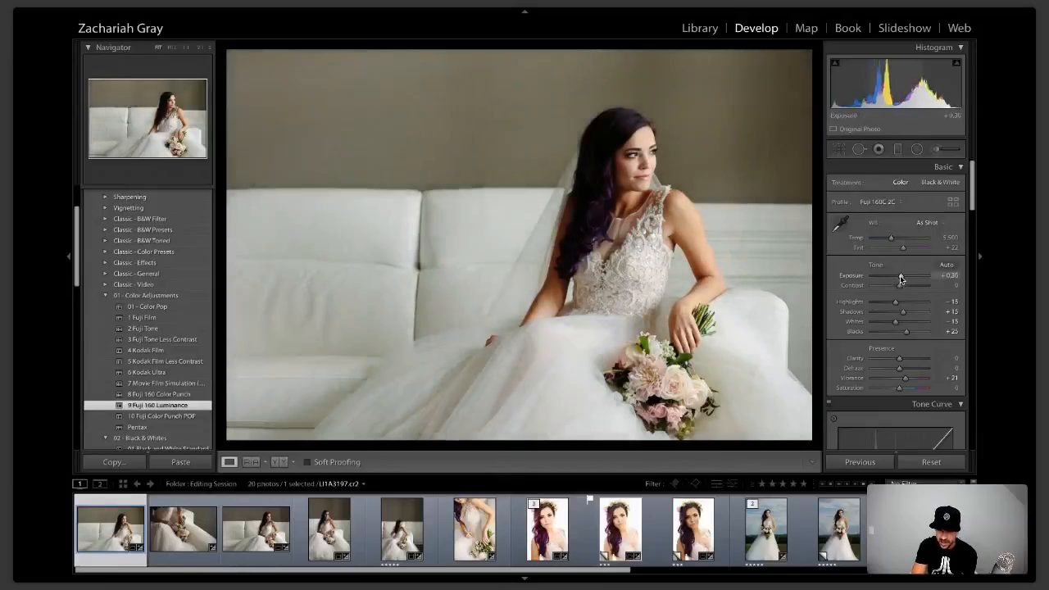
Step: Set the sofa photo's Highlights to -42, Saturation to -9, Temp to 6,048 and Shadows to +38
click(886, 304)
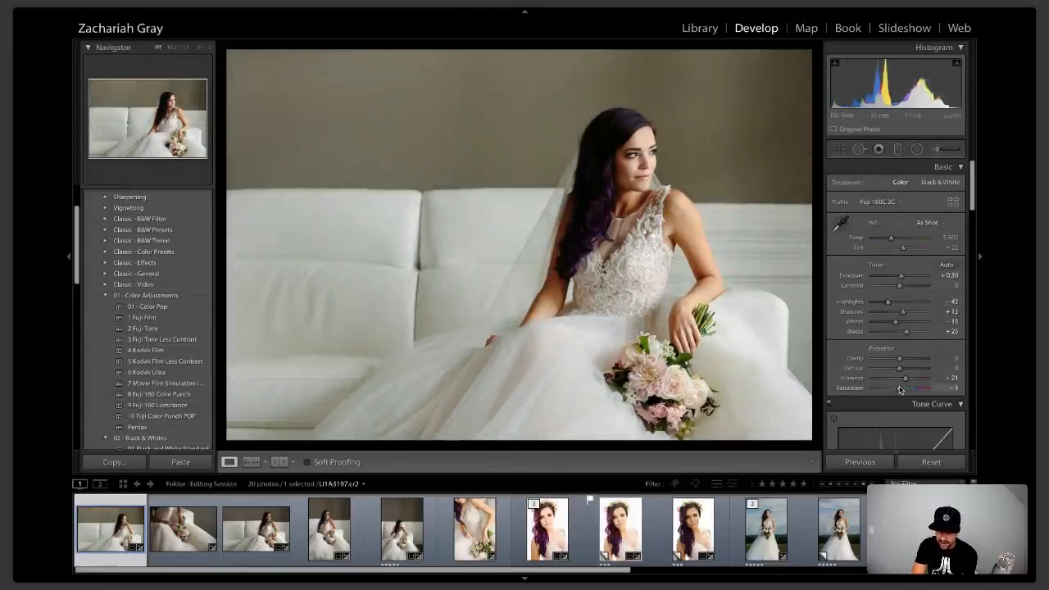
drag(899, 389, 897, 390)
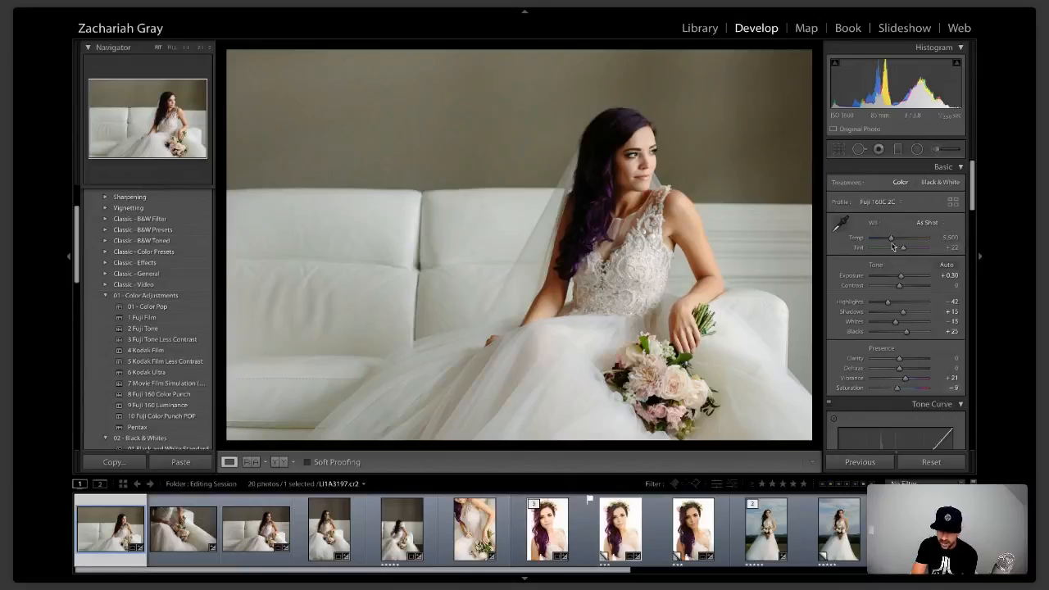
drag(890, 238, 895, 239)
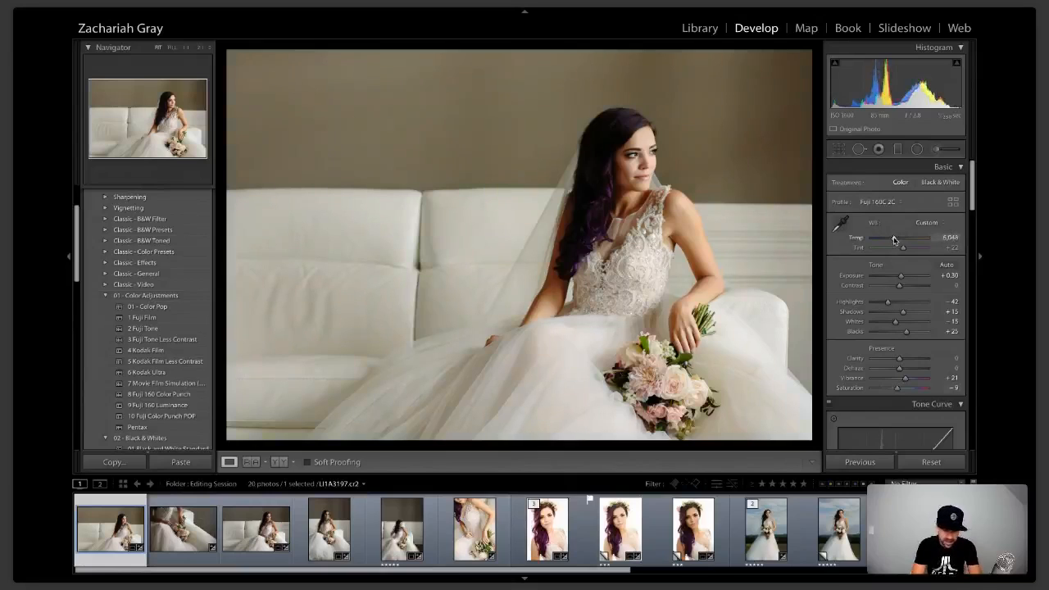
drag(902, 314, 909, 314)
Step: Synchronize all settings except Local Adjustments, Crop and Spot Removal from the first sofa photo to the next five bride photos
shift+click(474, 535)
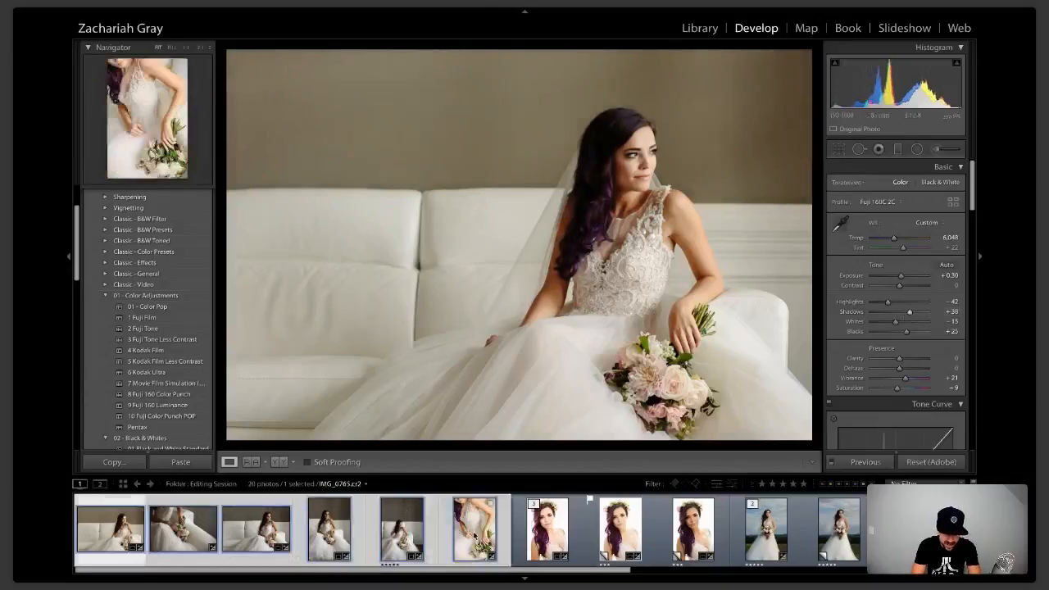
click(864, 462)
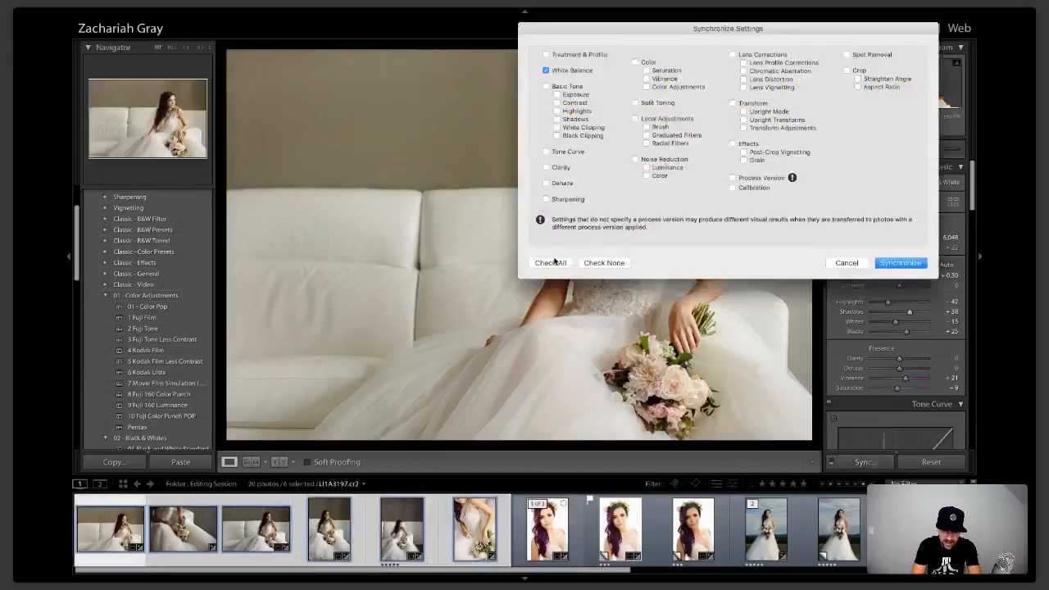
click(552, 263)
click(635, 120)
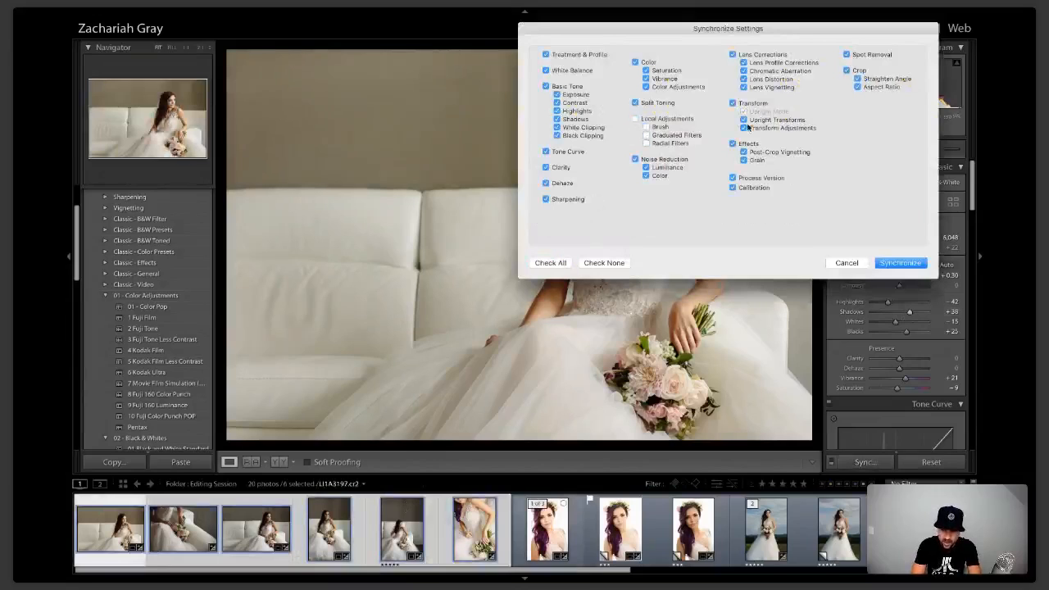
click(847, 71)
click(847, 55)
click(893, 264)
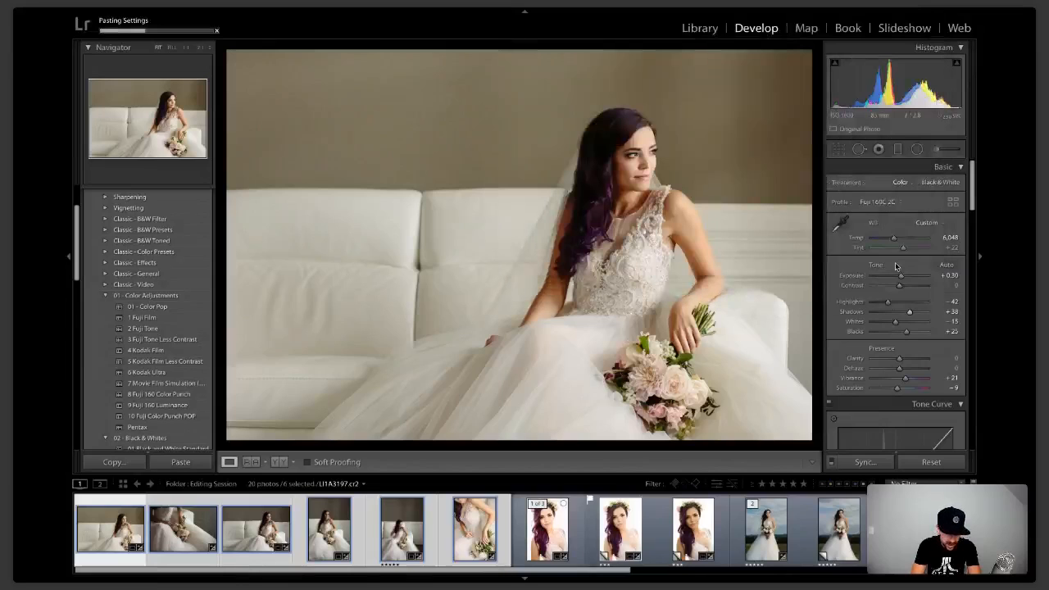
Step: Review the synchronized bride photos one by one through the vertical bouquet close-up, and briefly show the Spot Removal tool there
click(189, 529)
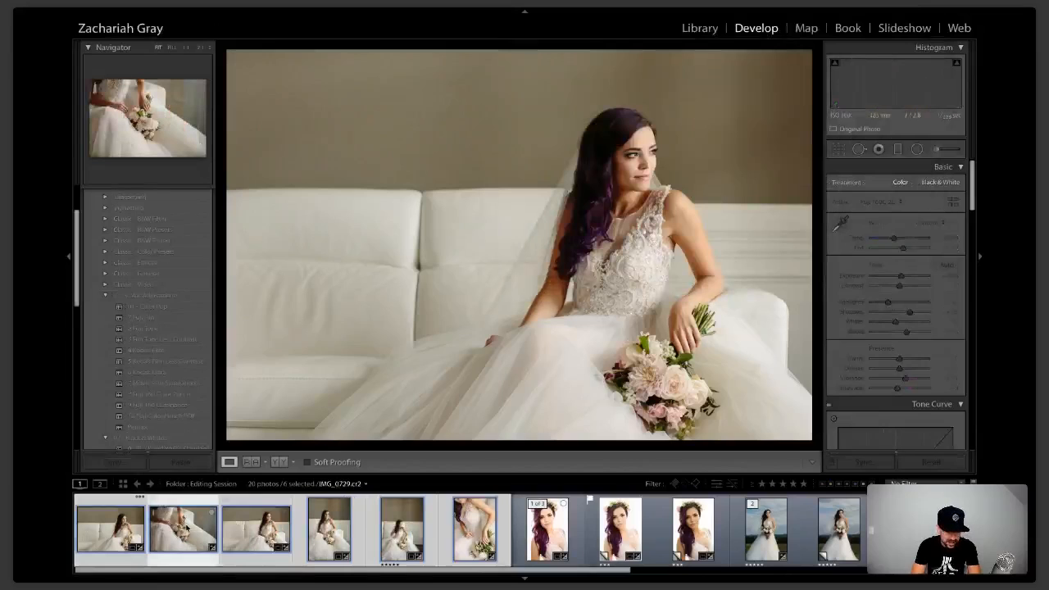
key(ctrl+d)
key(Right)
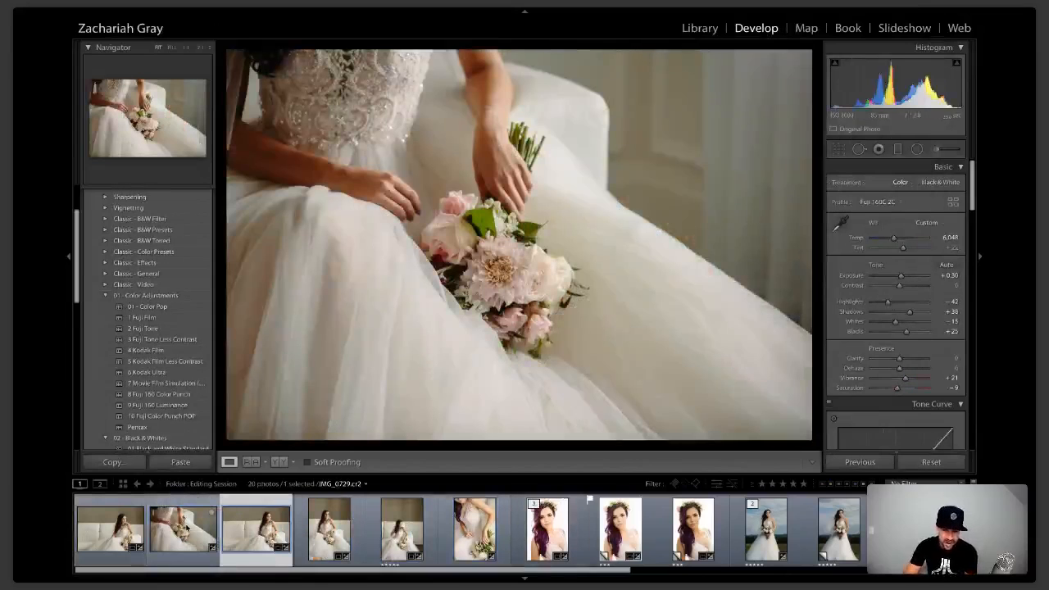
key(Right)
key(Right)
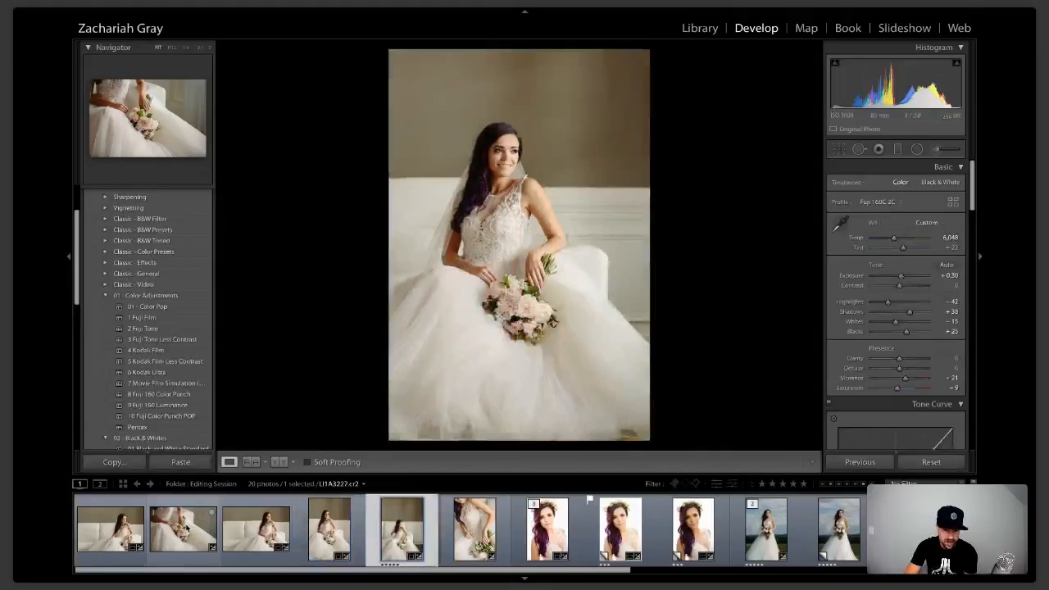
key(Right)
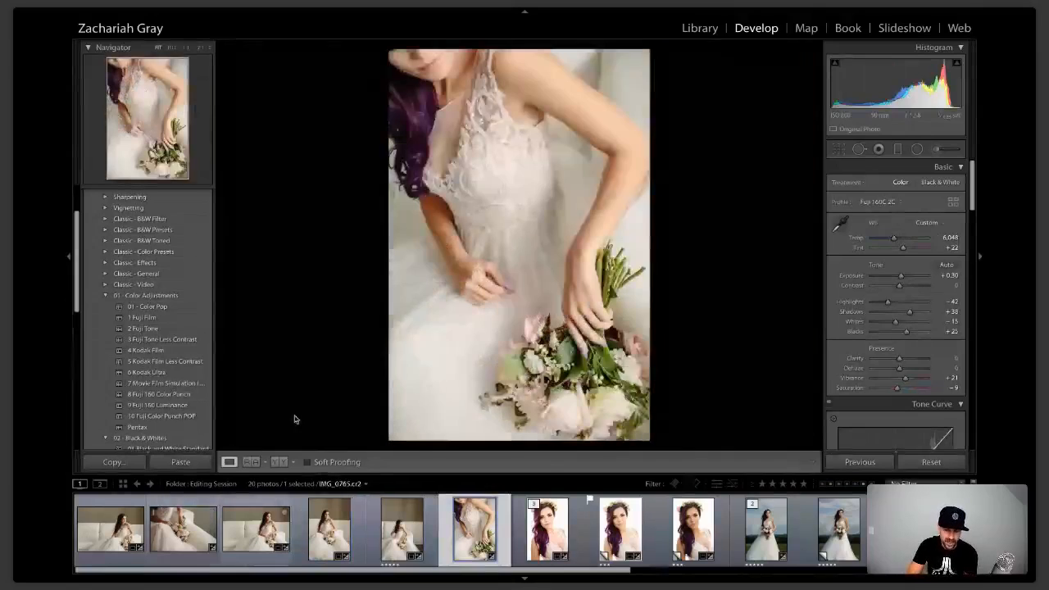
click(859, 149)
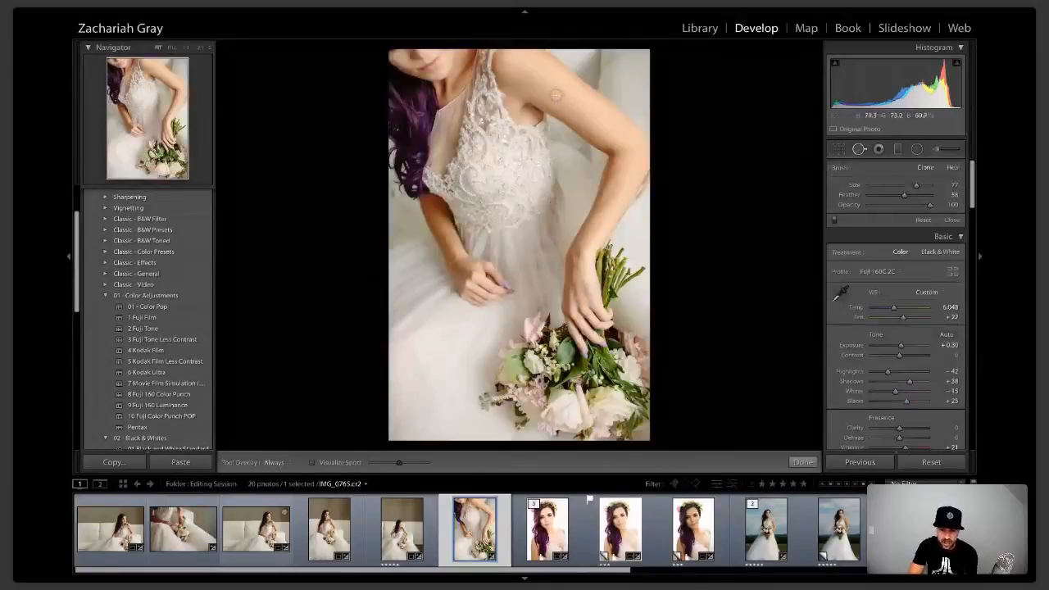
click(952, 219)
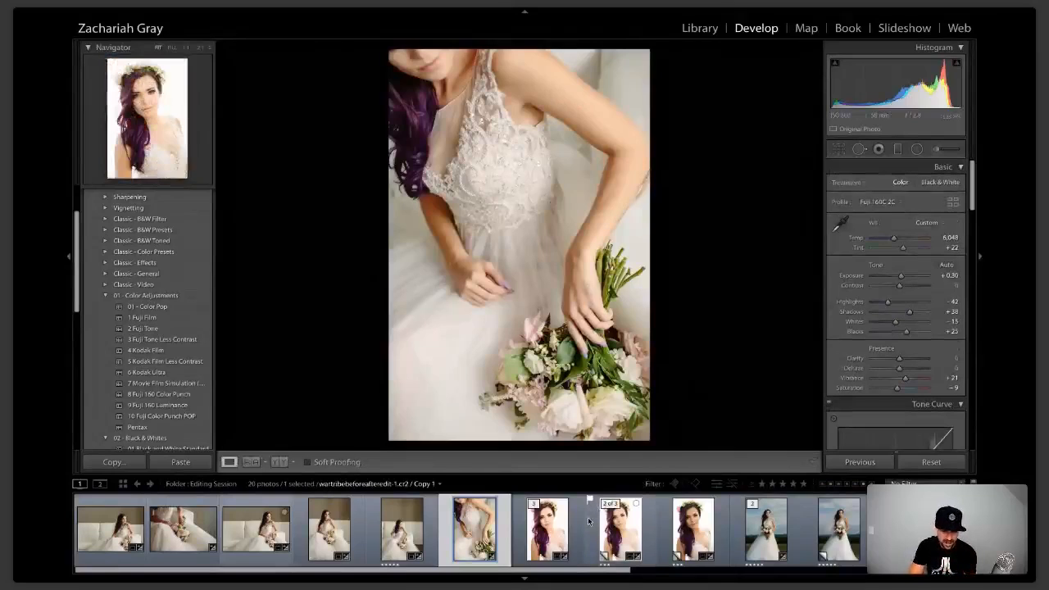
Step: Open the dark autumn portrait of the blue-haired woman in the cap and fur collar
scroll(588, 522, down, 5)
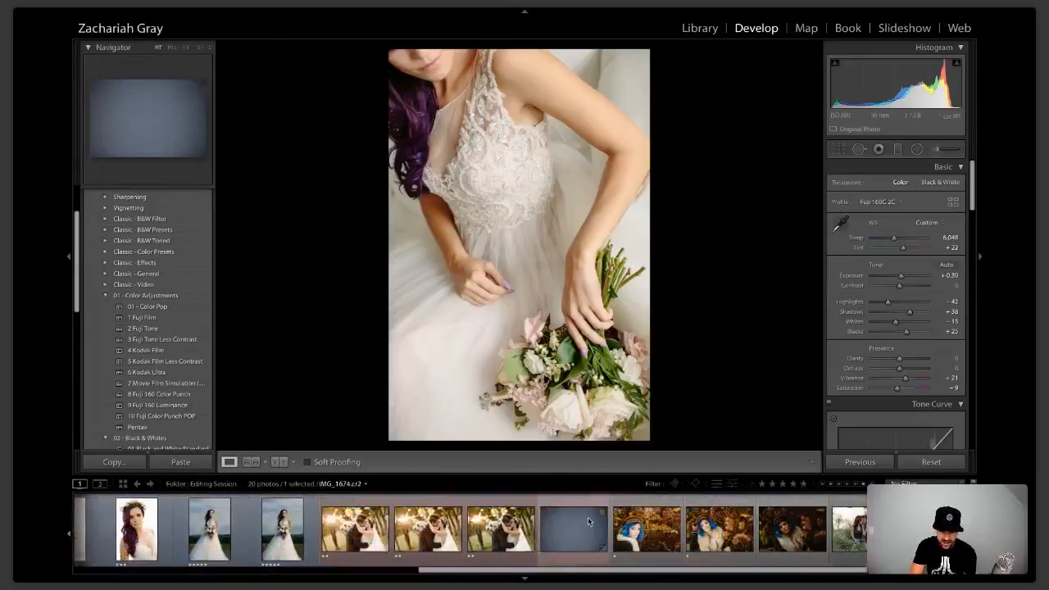
click(779, 539)
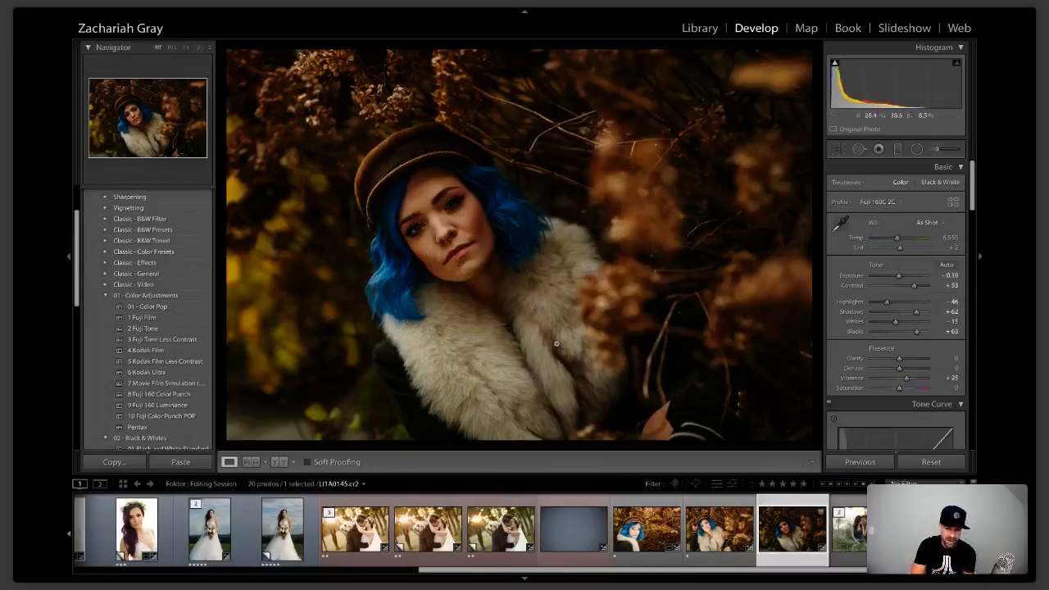
Step: Review the other two autumn portraits of the blue-haired woman, ending on the close-up over her shoulder
click(718, 529)
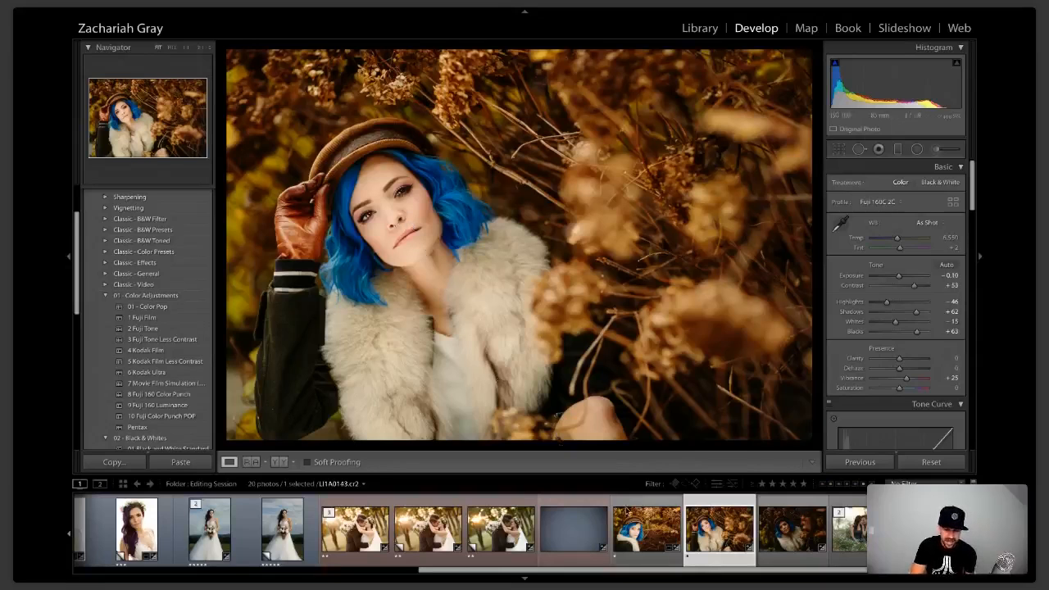
click(641, 536)
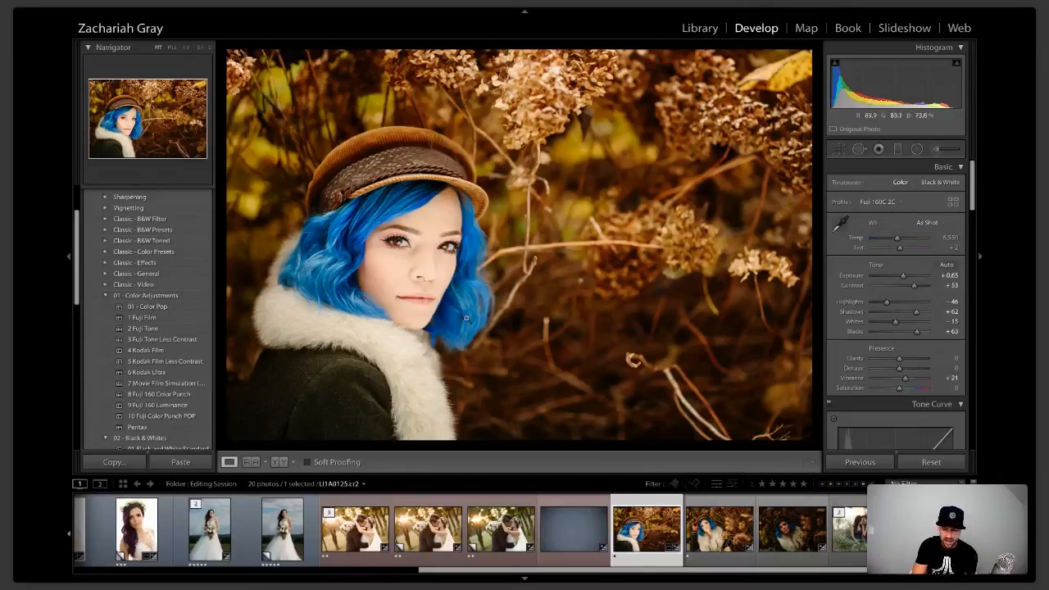
Step: Apply the 01 - Color Pop preset to the photo of the couple sitting in the grass
click(846, 529)
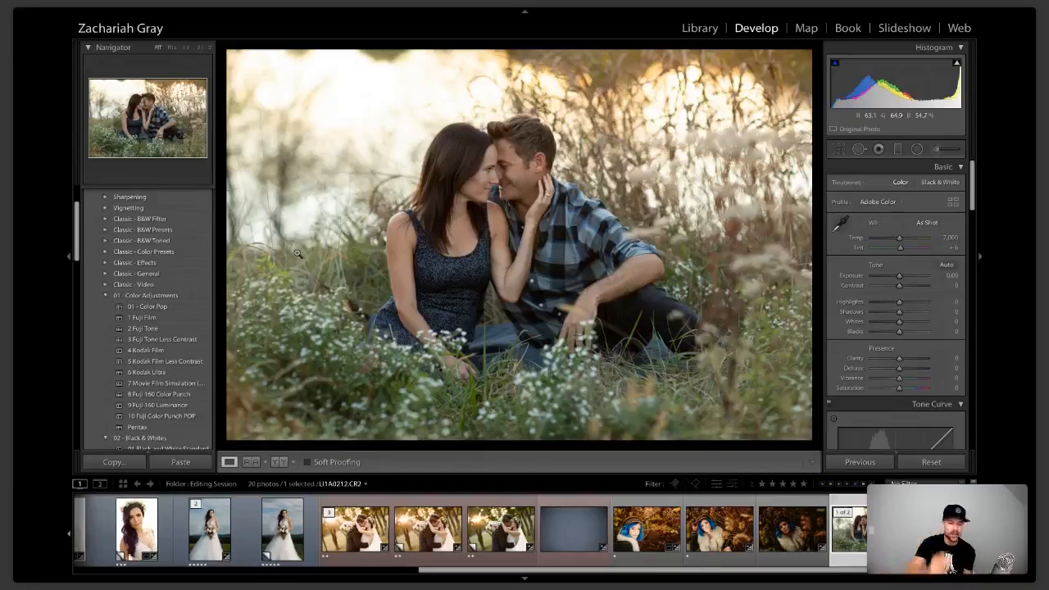
click(152, 309)
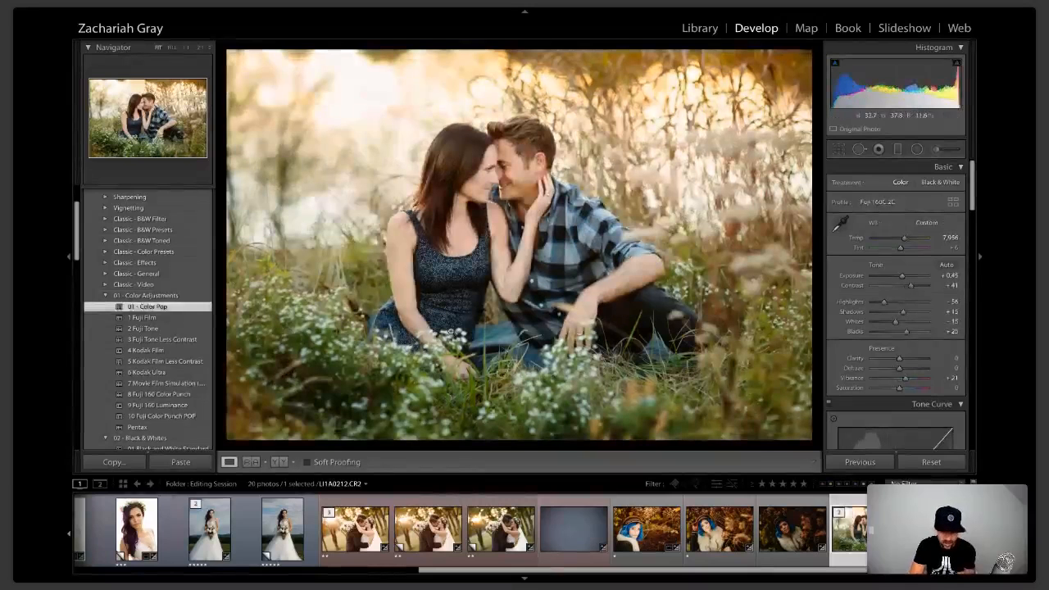
Step: Compare the edited couple photo with its unedited version in Survey view without side panels, and show the edited one full screen
shift+click(935, 529)
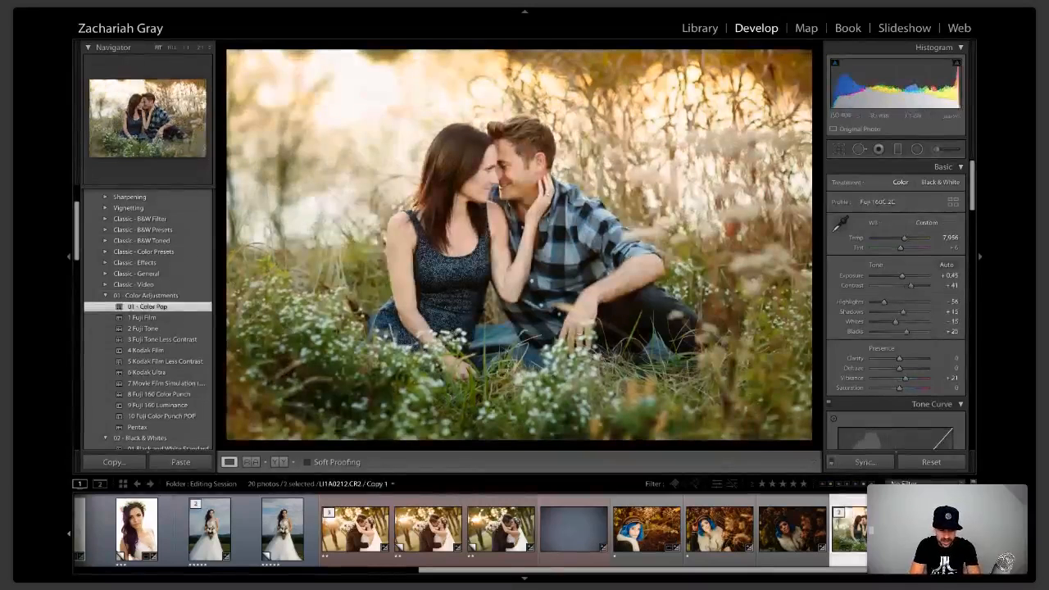
key(n)
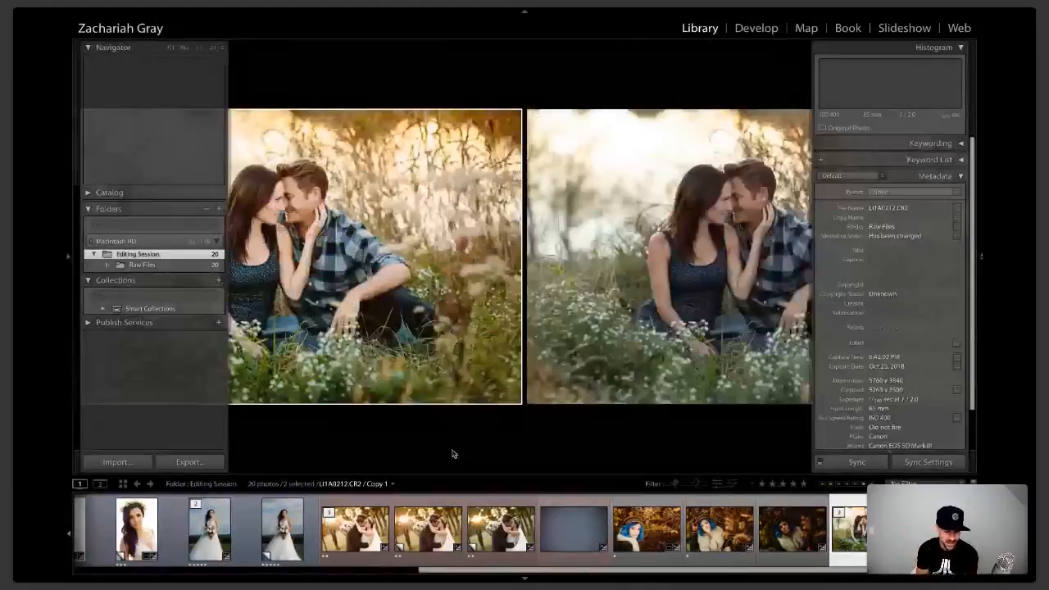
key(Tab)
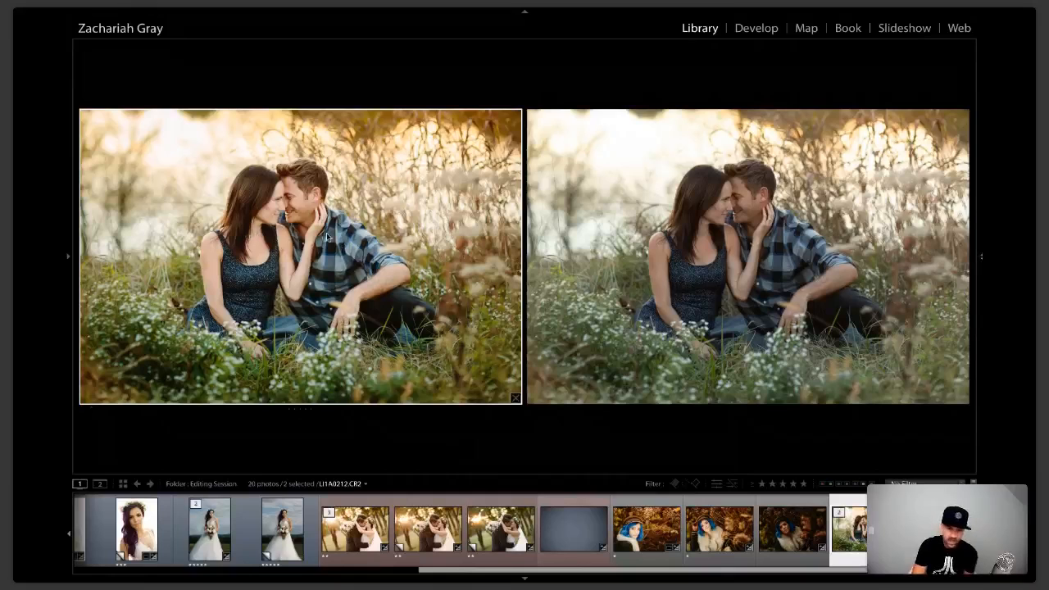
key(e)
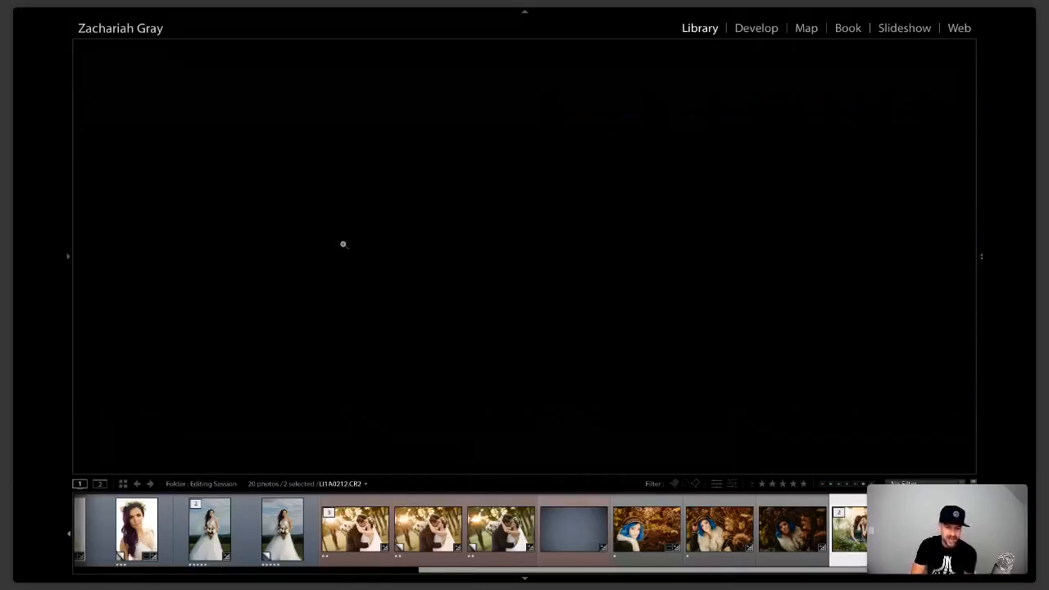
key(f)
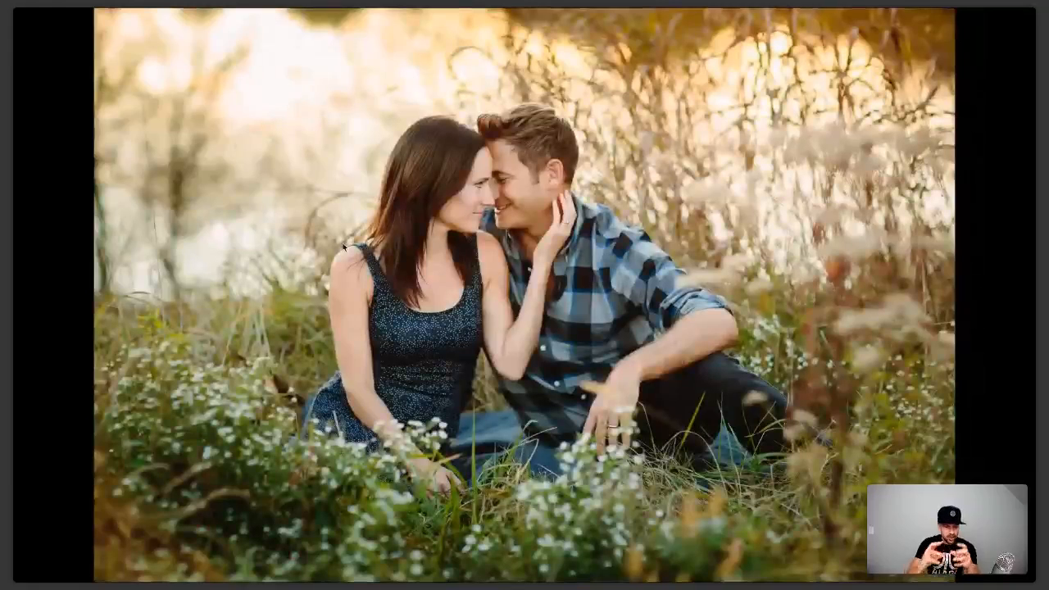